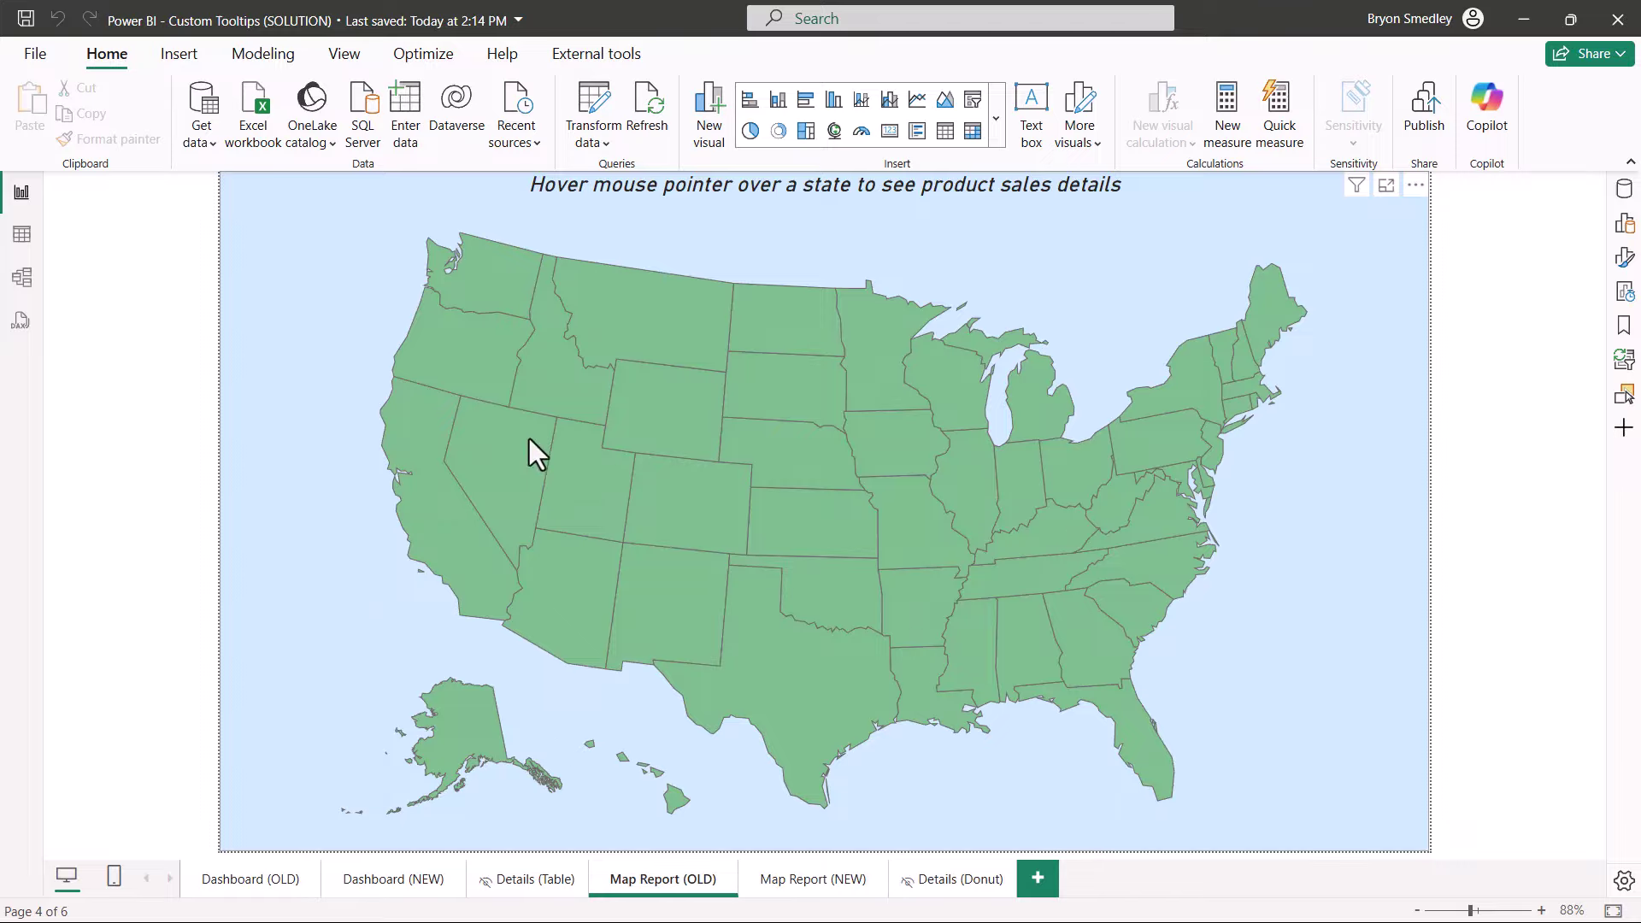
Examine the tooltips on the finished report's old and new state maps and its product sales column chart.
mouse_move(582, 488)
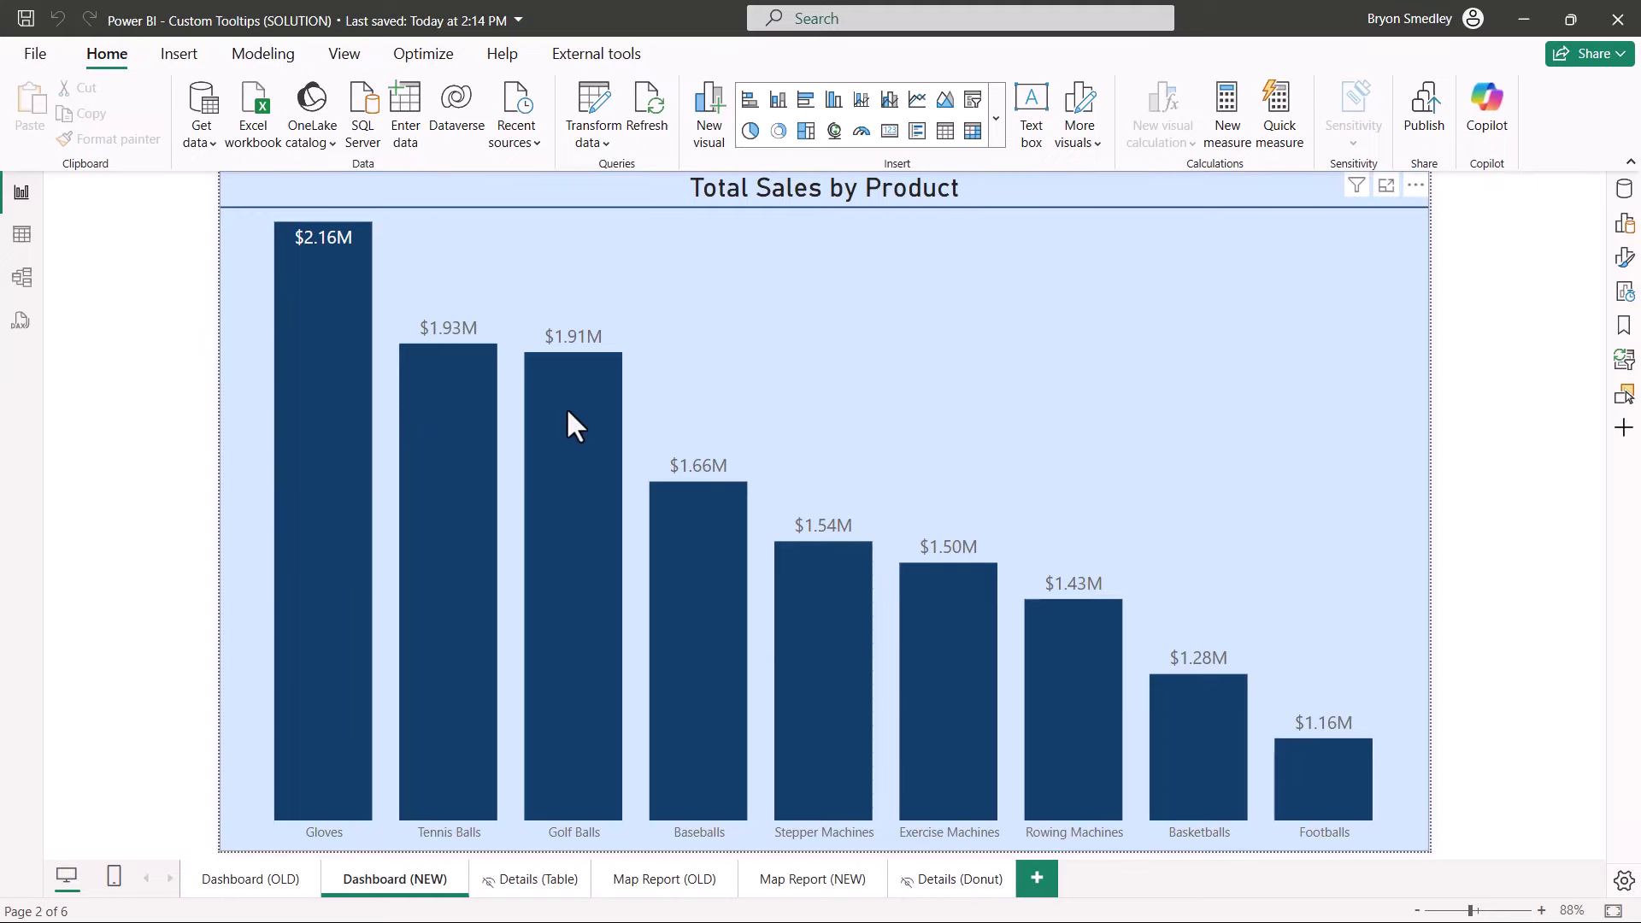
mouse_move(567, 410)
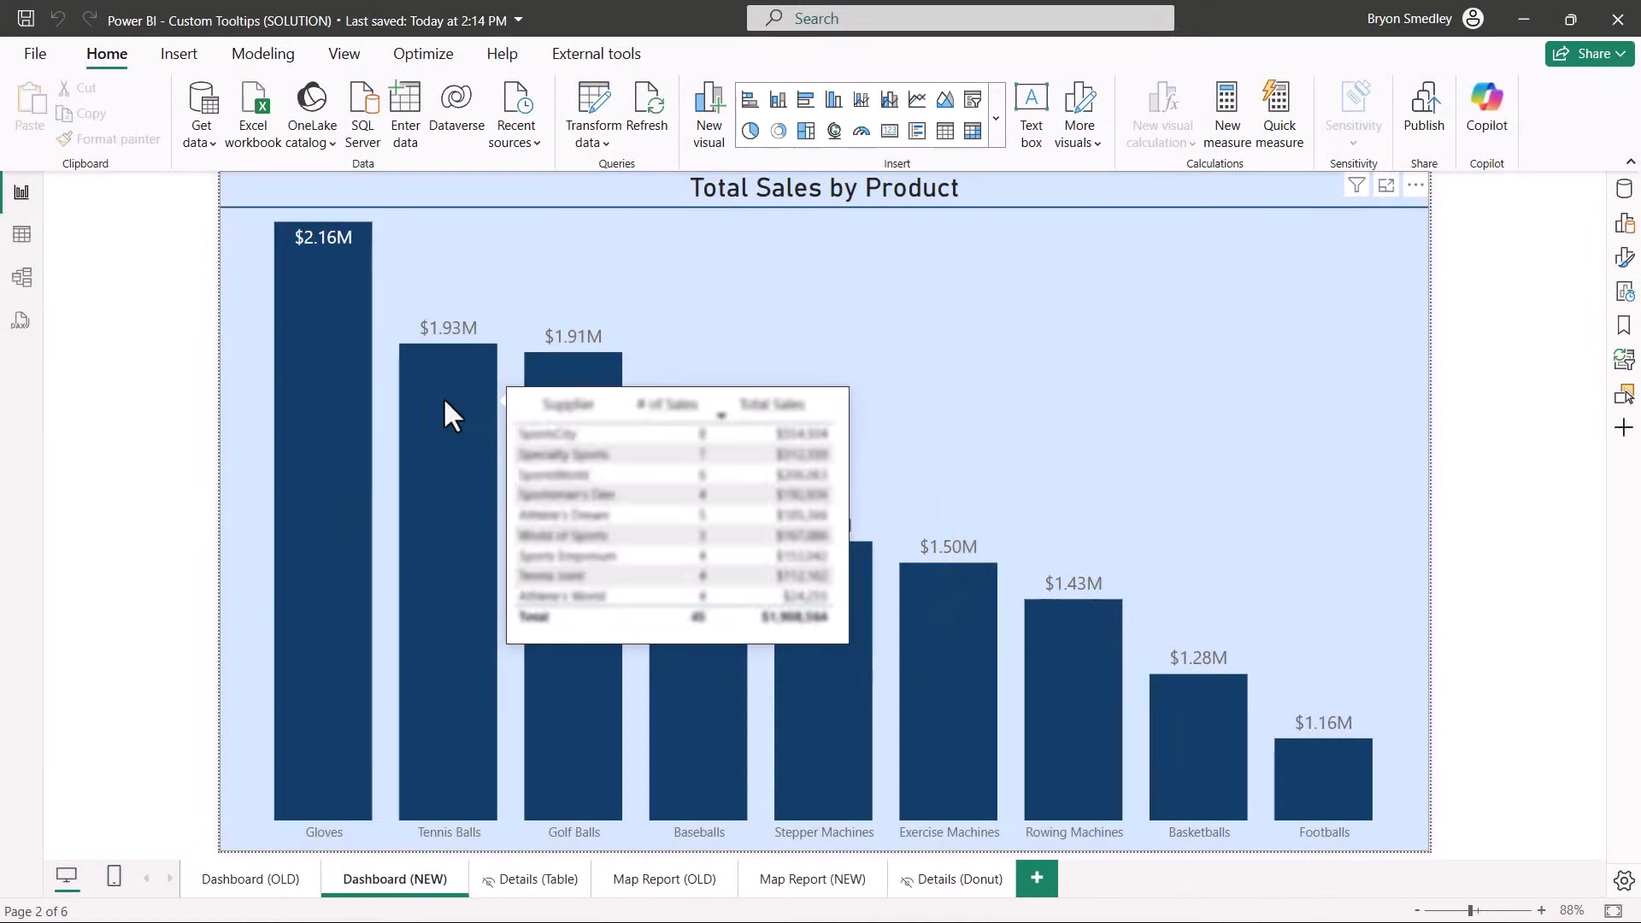
mouse_move(425, 402)
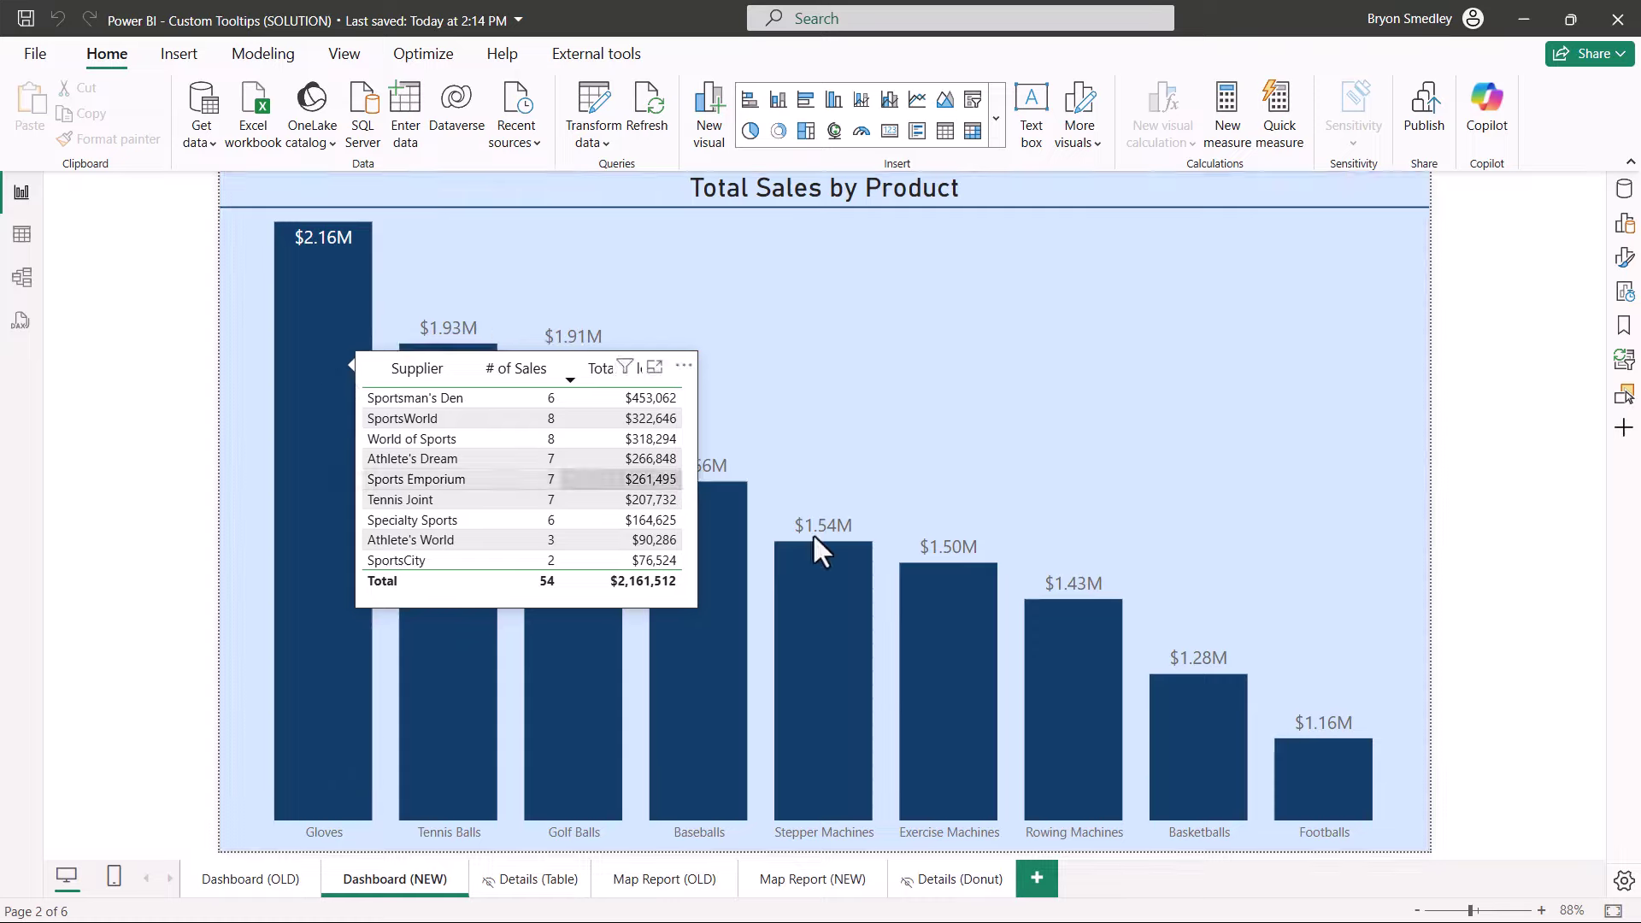
mouse_move(938, 636)
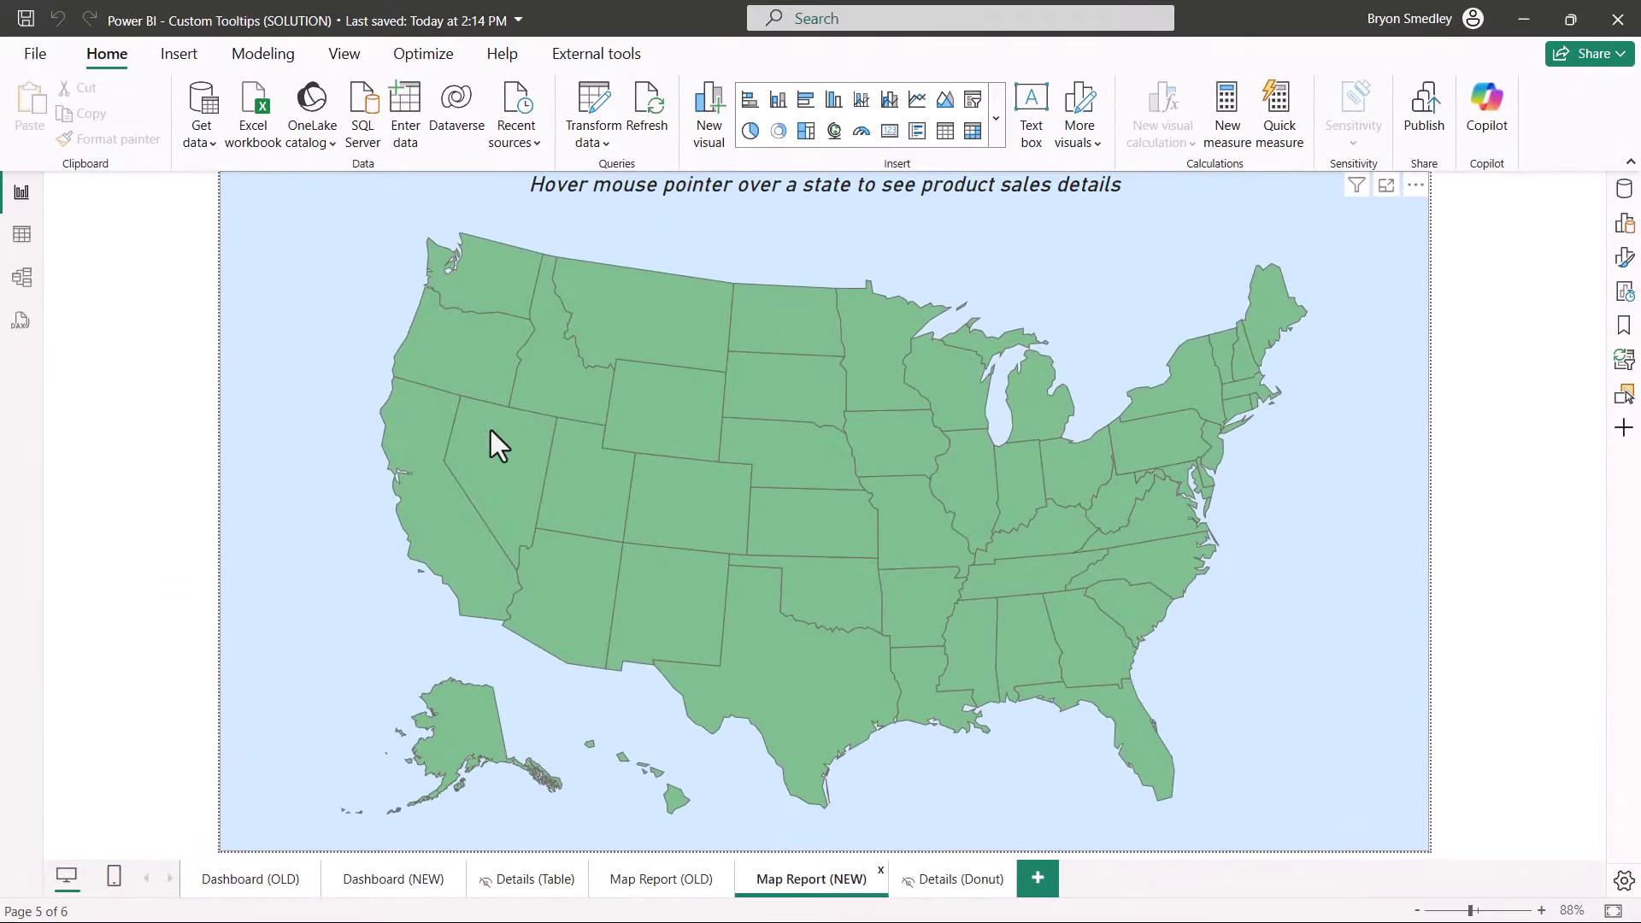
mouse_move(608, 491)
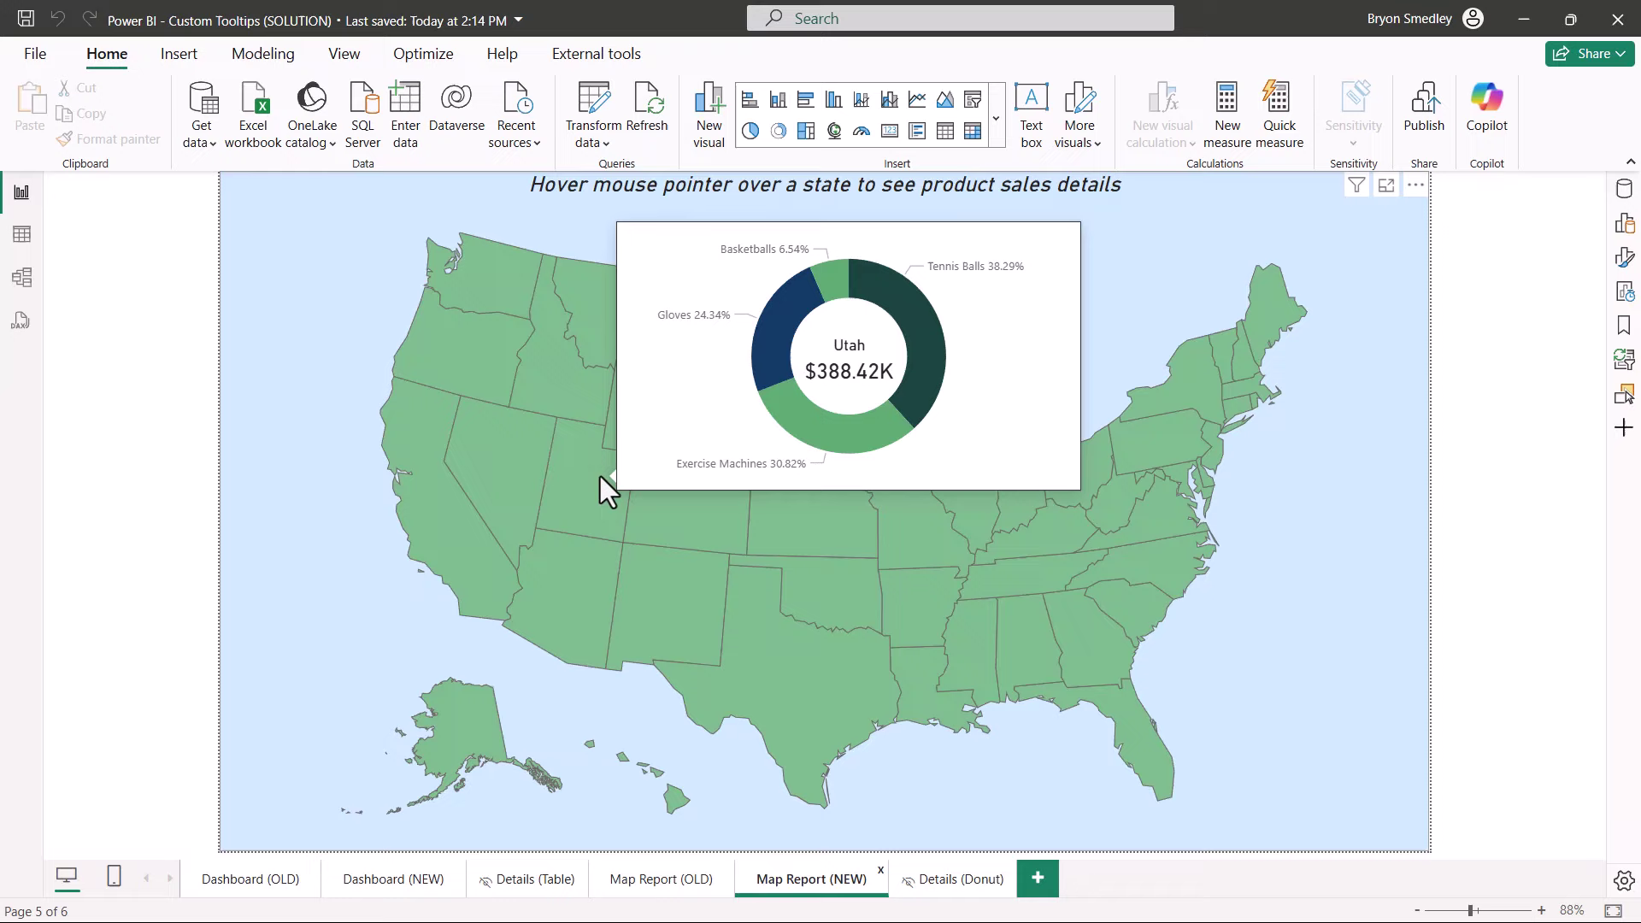
mouse_move(798, 526)
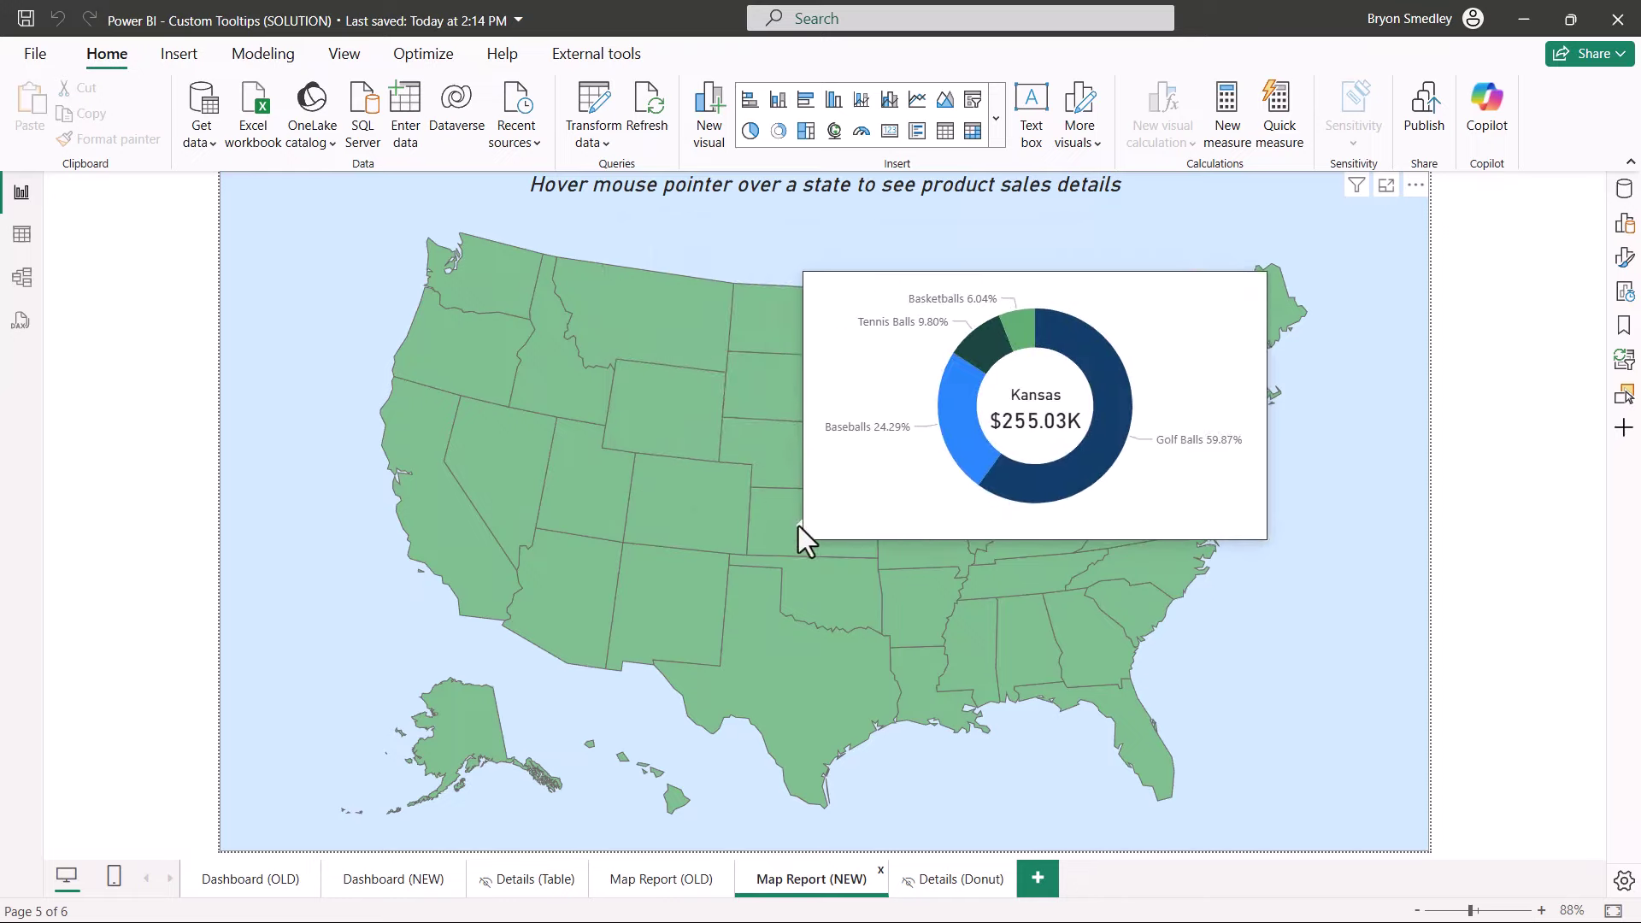
mouse_move(1018, 633)
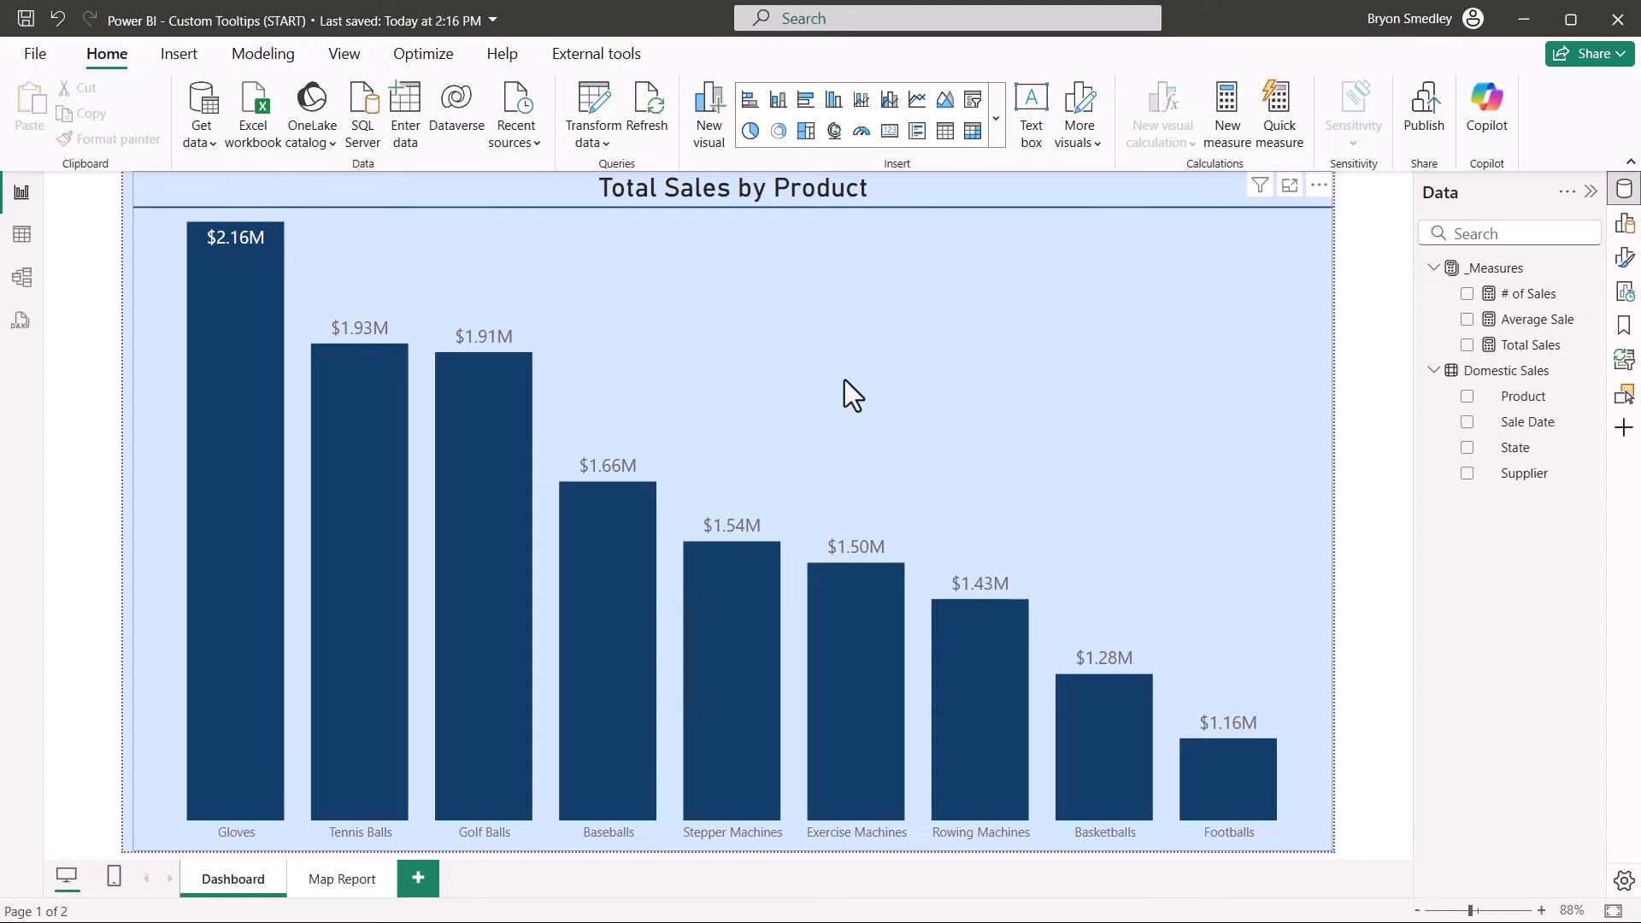
Add the Average Sale and # of Sales measures to the tooltips of the Total Sales by Product chart.
left_click(1316, 340)
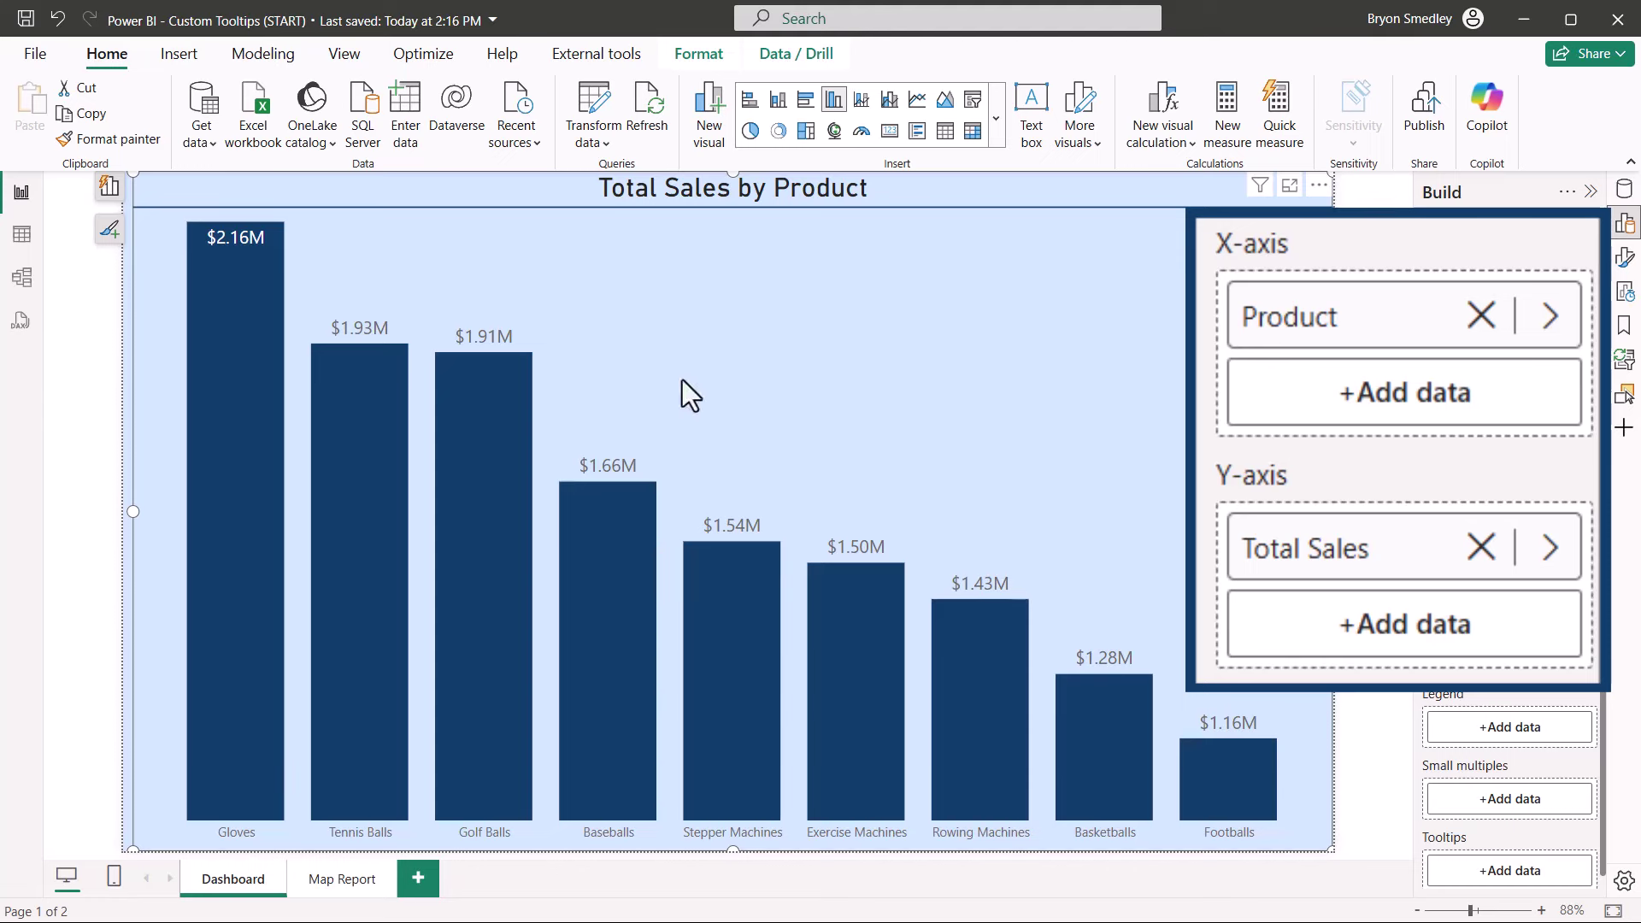
mouse_move(475, 398)
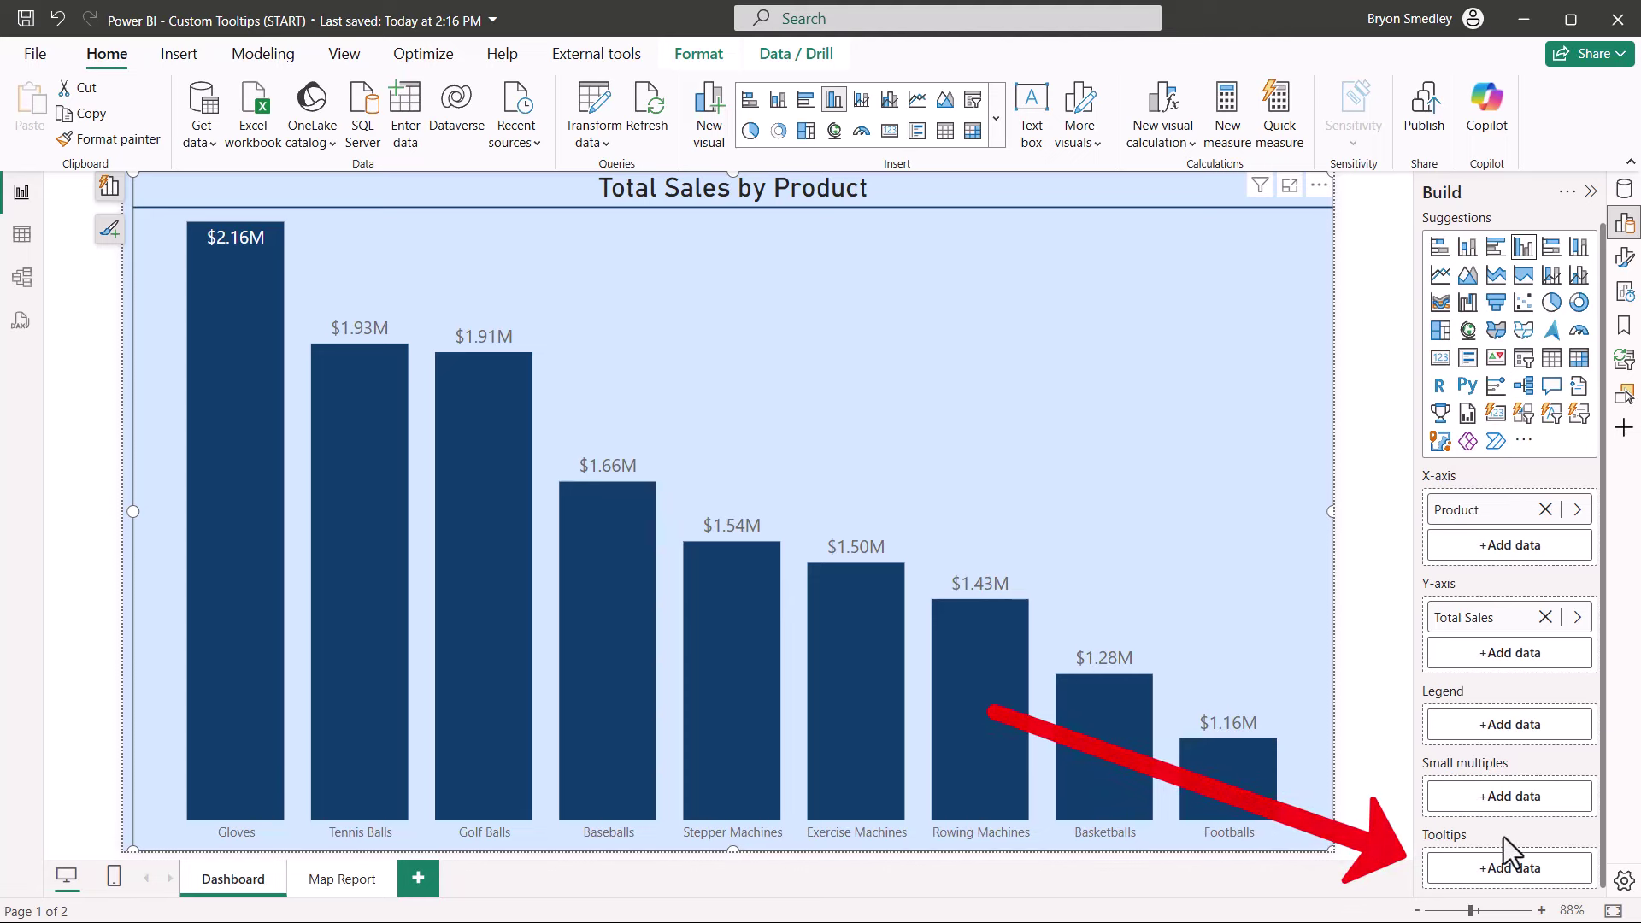
left_click(1521, 869)
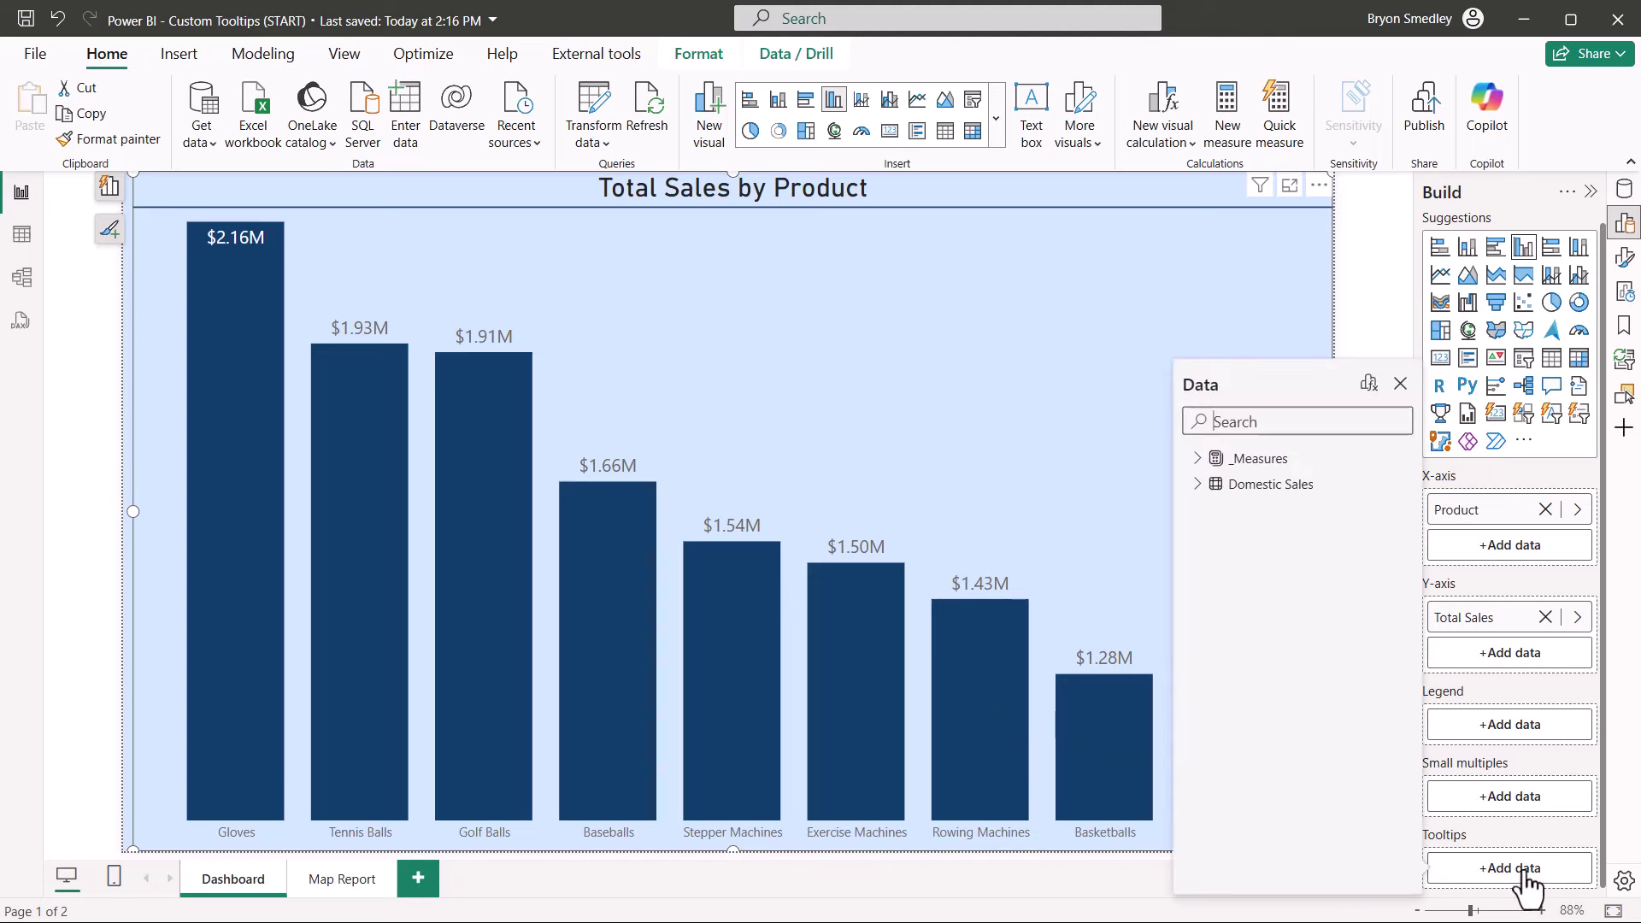
left_click(1198, 458)
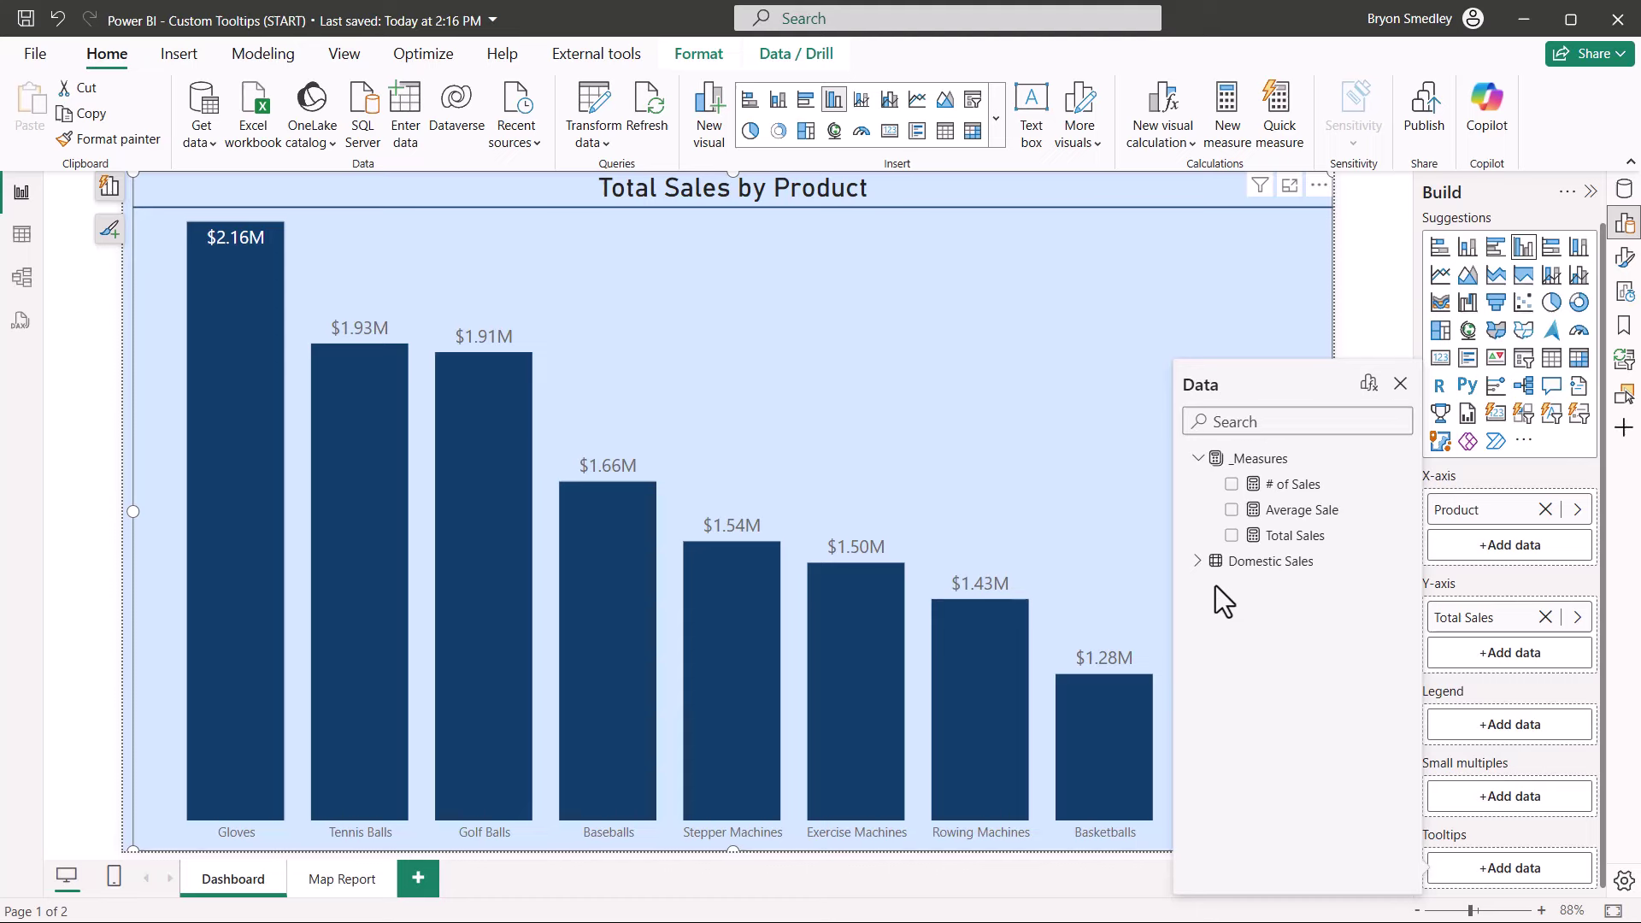
left_click(1231, 509)
left_click(1230, 484)
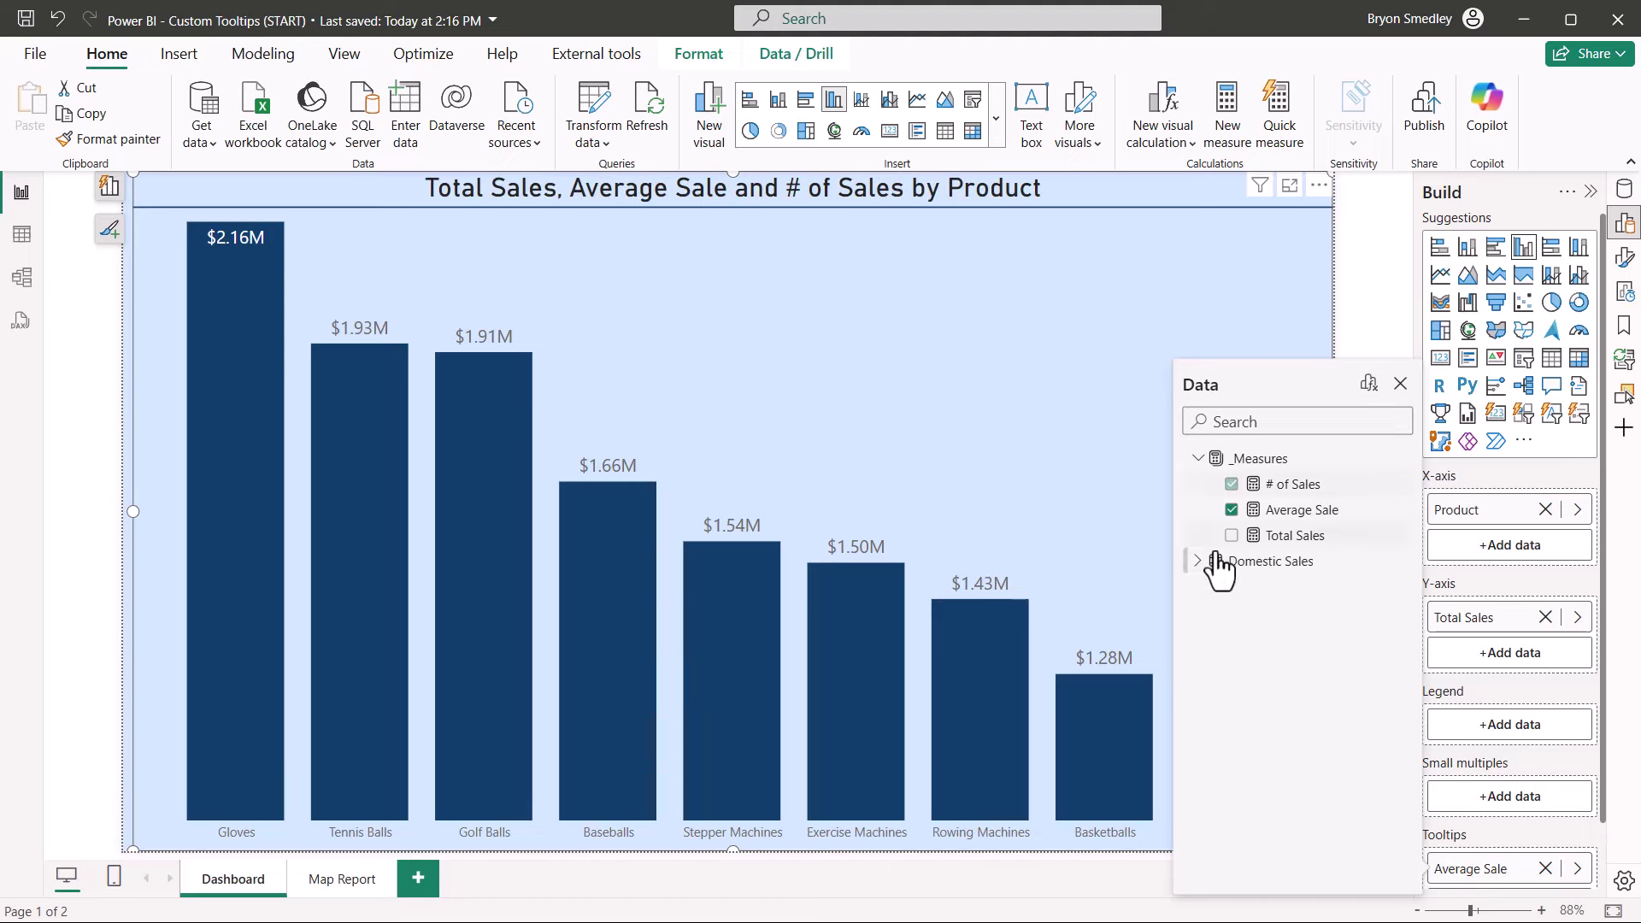
left_click(1401, 386)
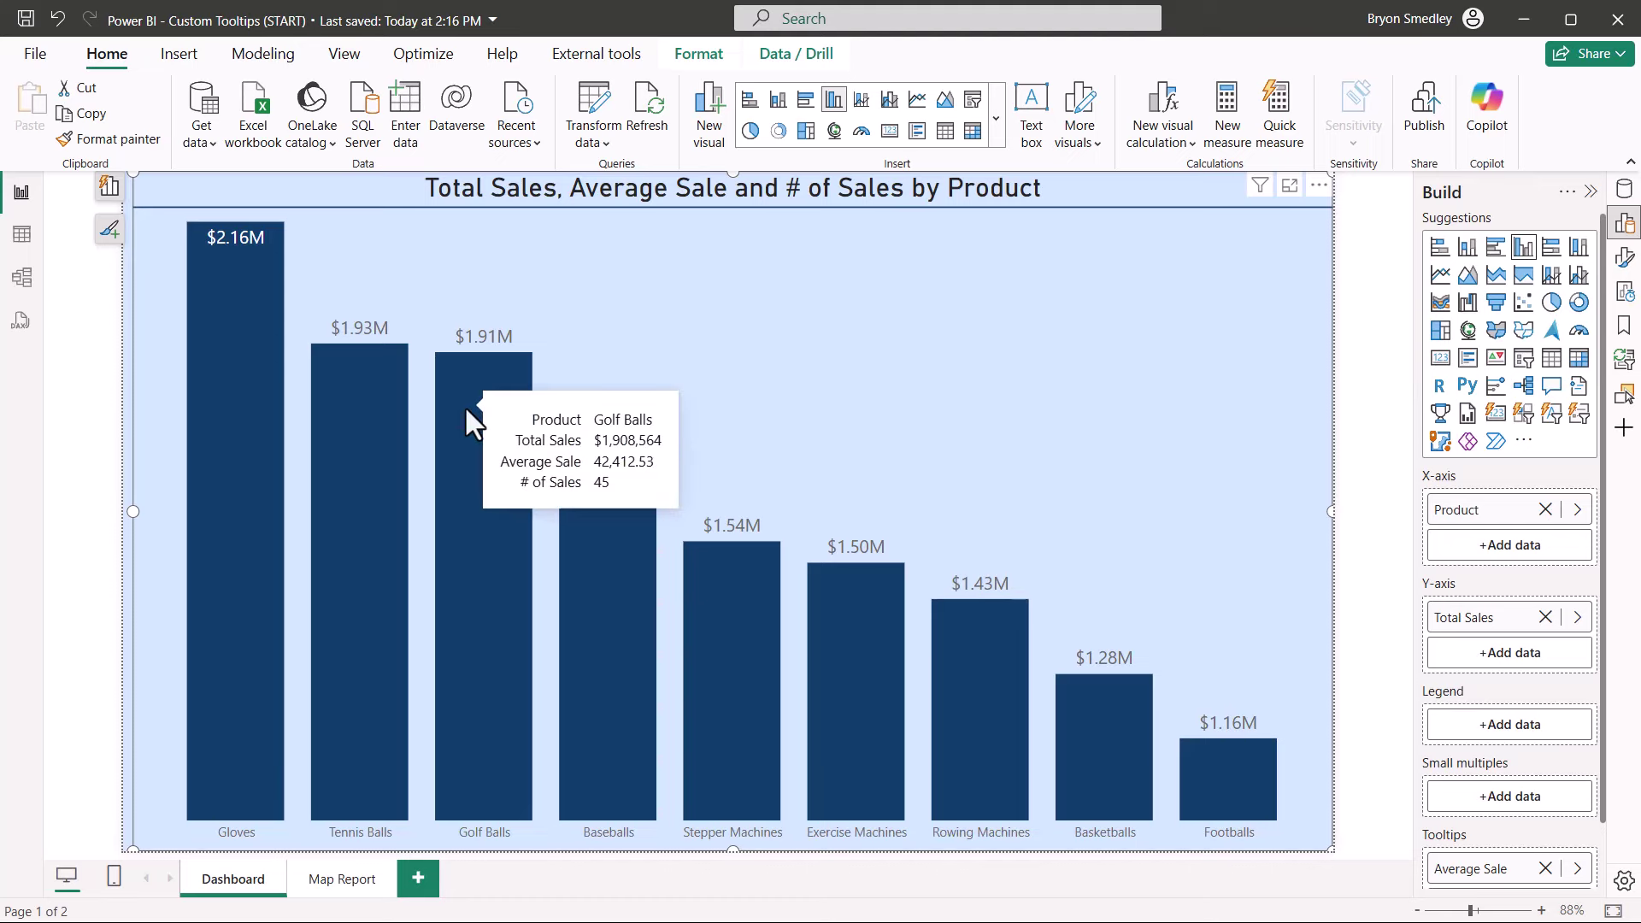
Remove the Average Sale and # of Sales measures from the product chart's tooltips.
left_click(1545, 871)
left_click(1545, 870)
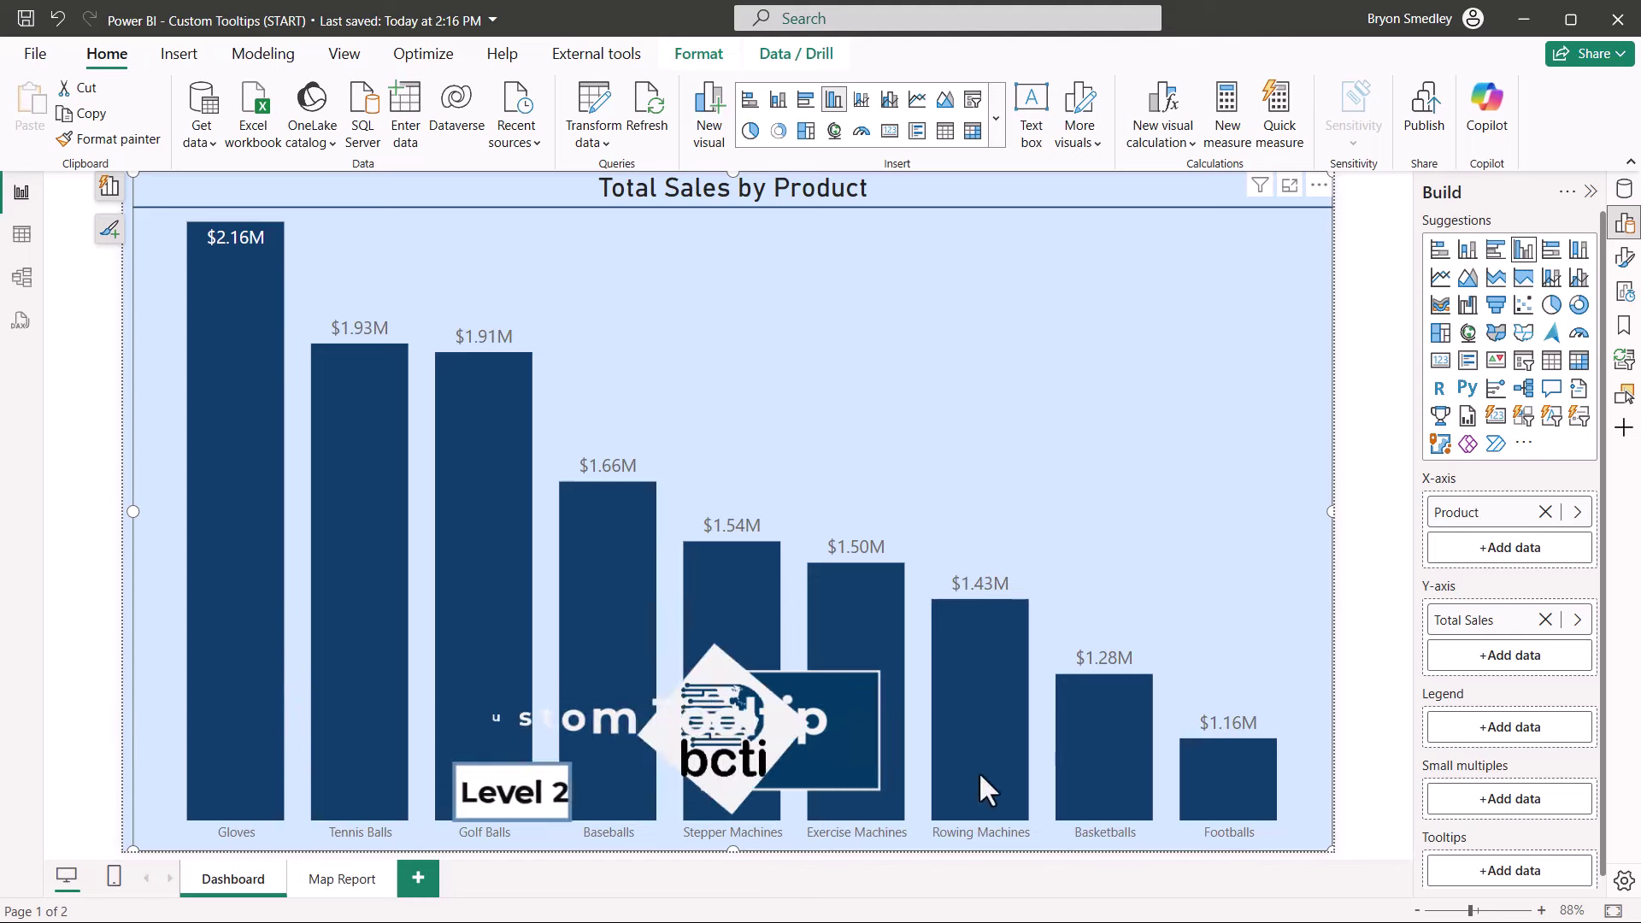
Add a new report page and name it Details (Table).
left_click(418, 880)
double_click(460, 863)
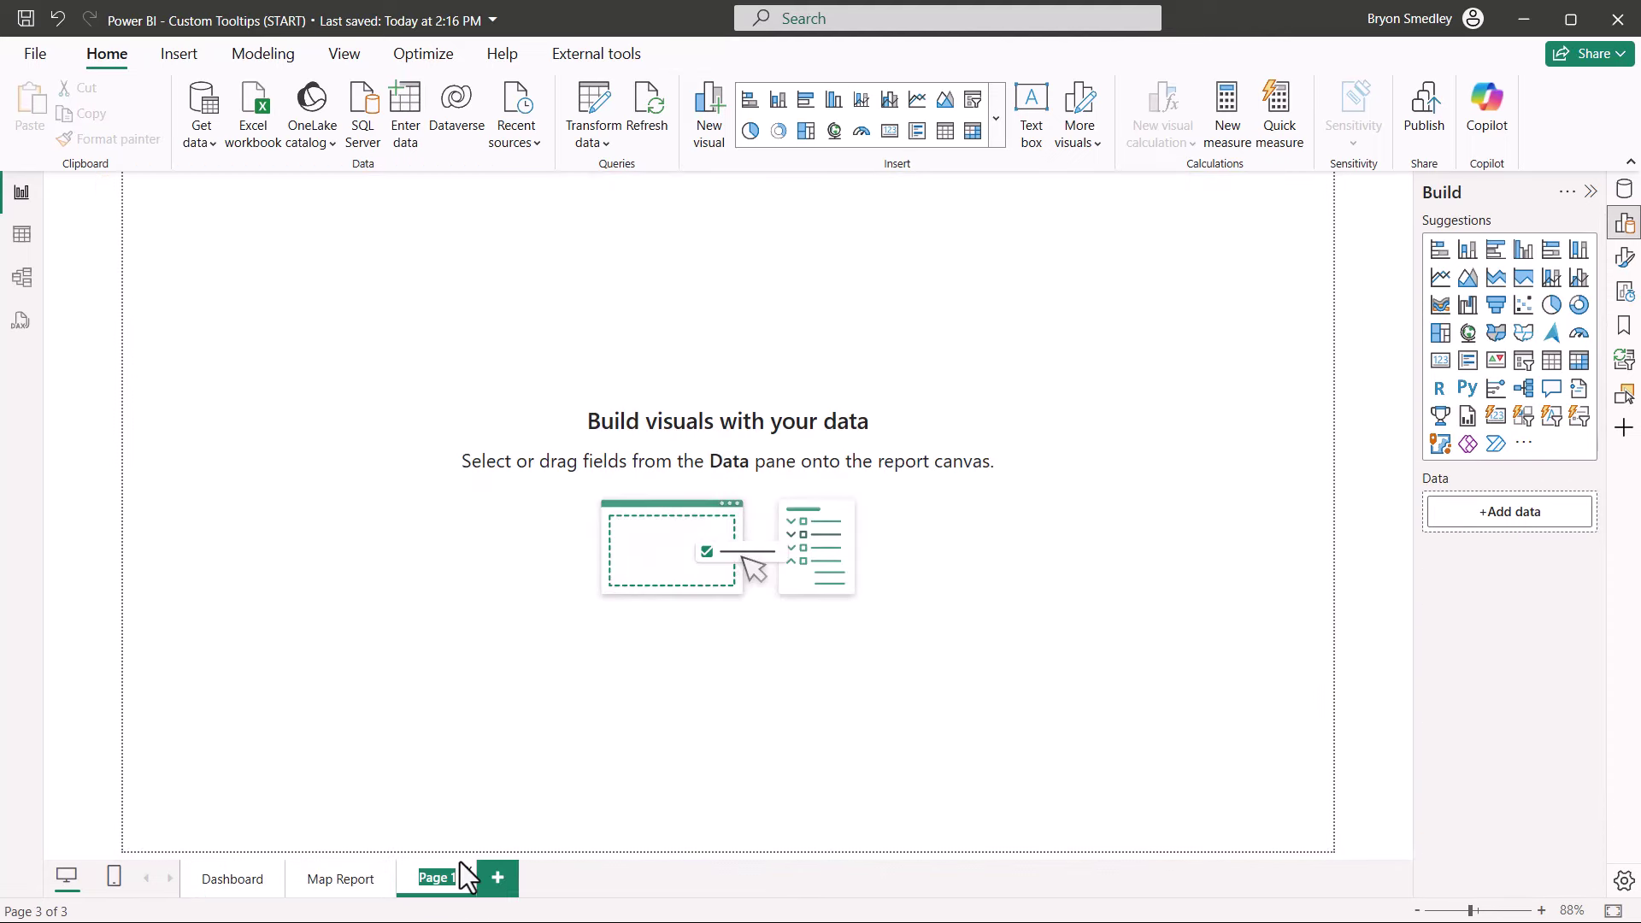
type("Details (")
type("Table)")
key("Return")
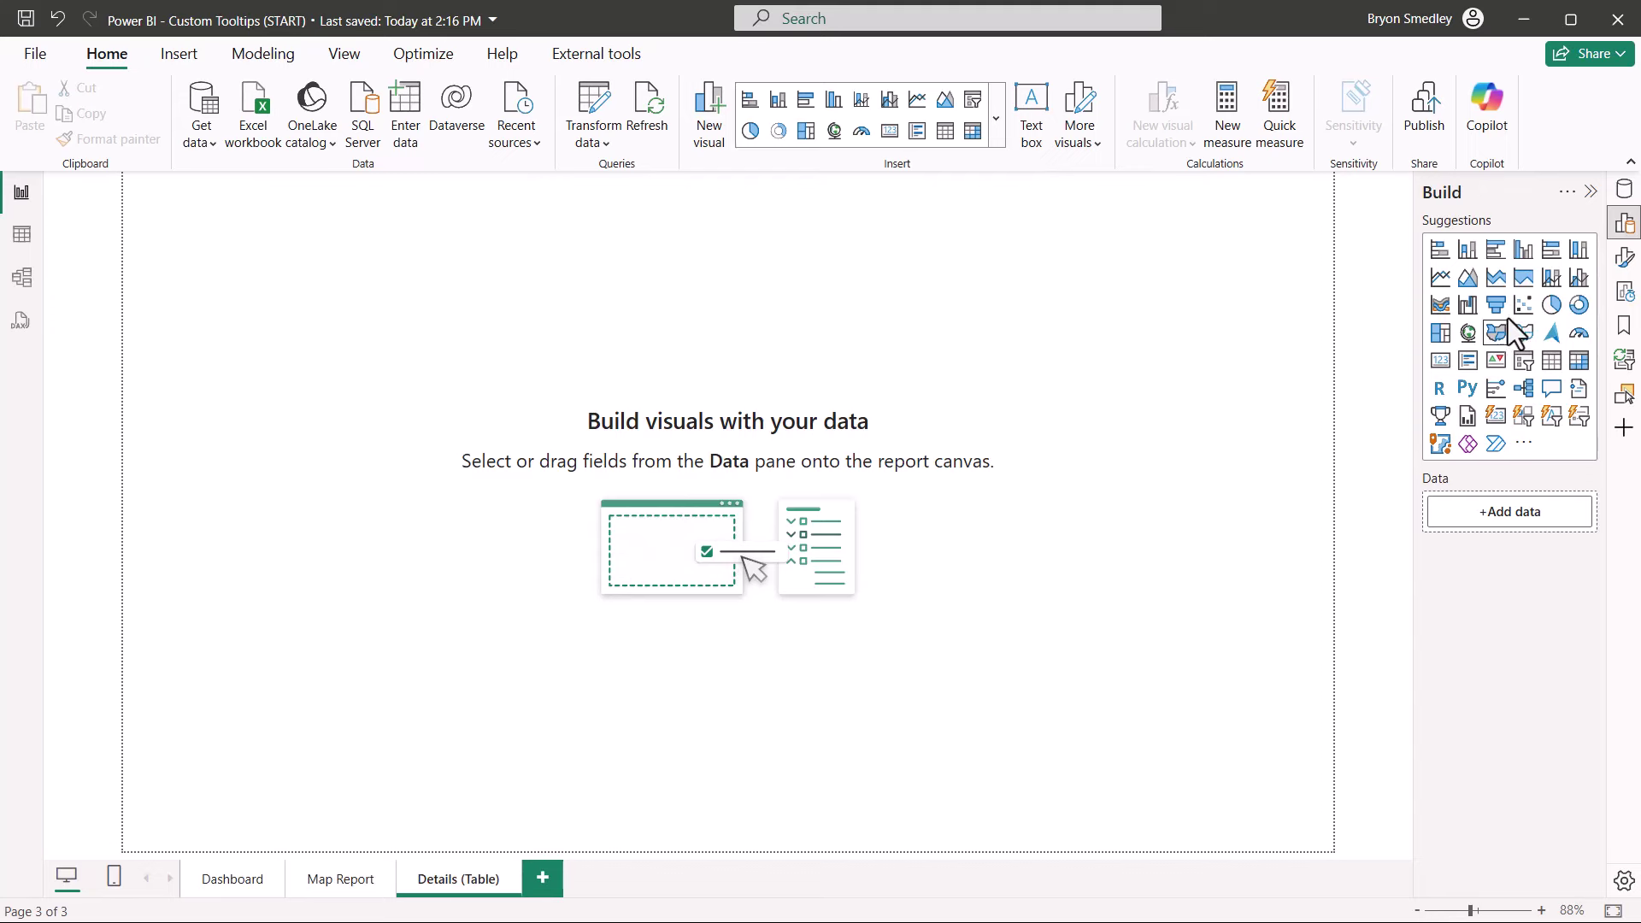
Set the Details (Table) page's type to Tooltip and open its canvas settings.
left_click(1626, 259)
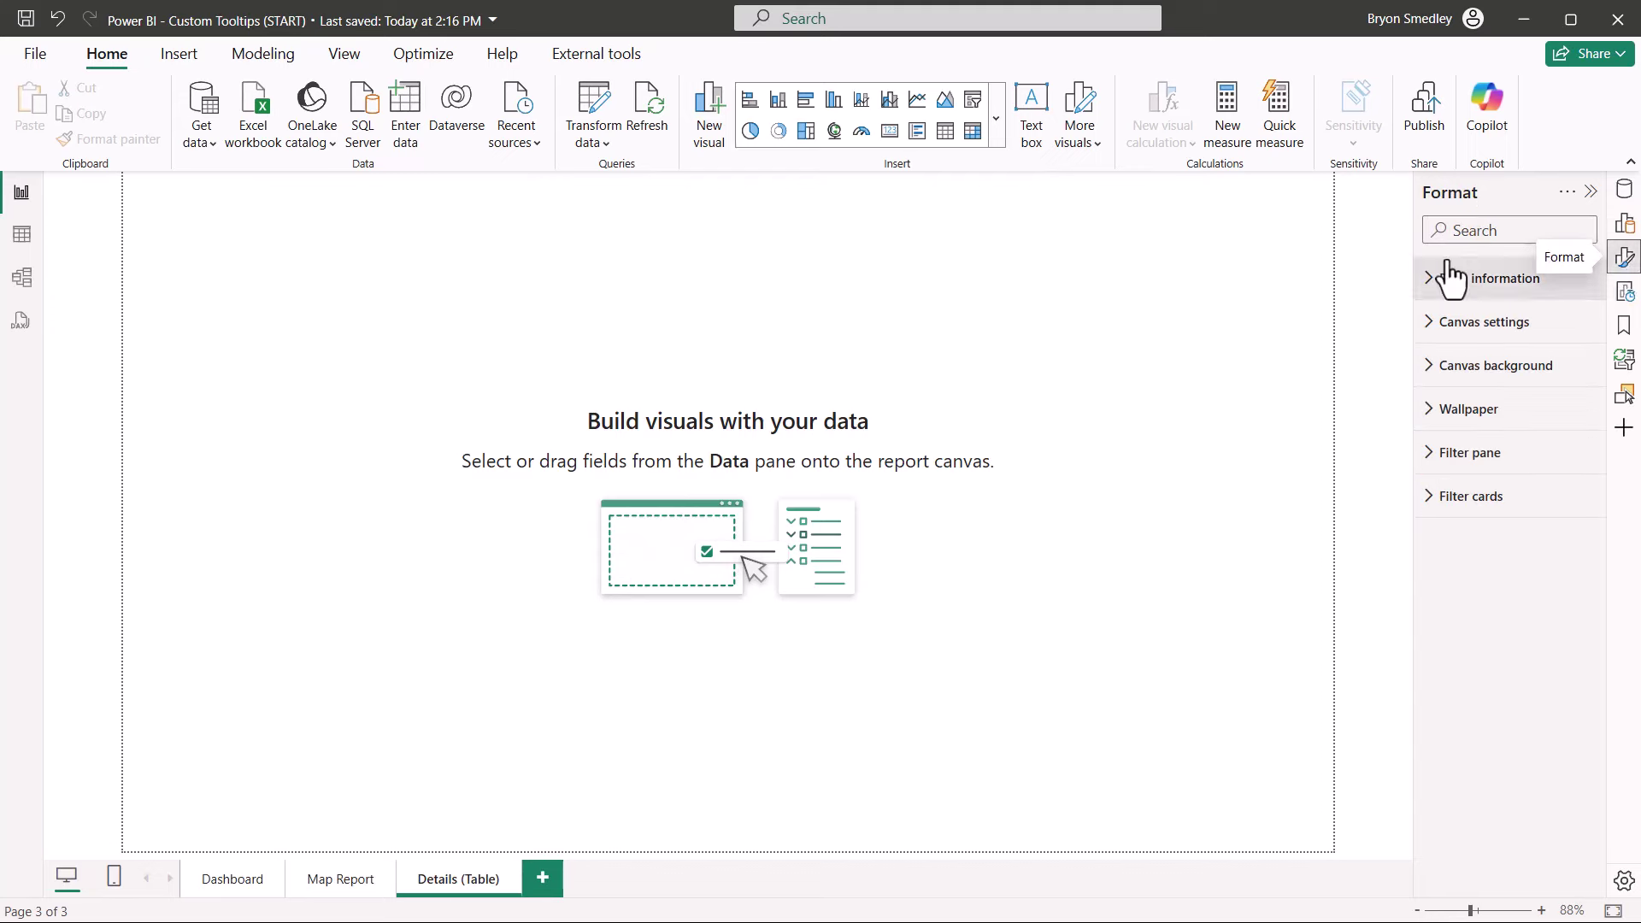
left_click(1430, 281)
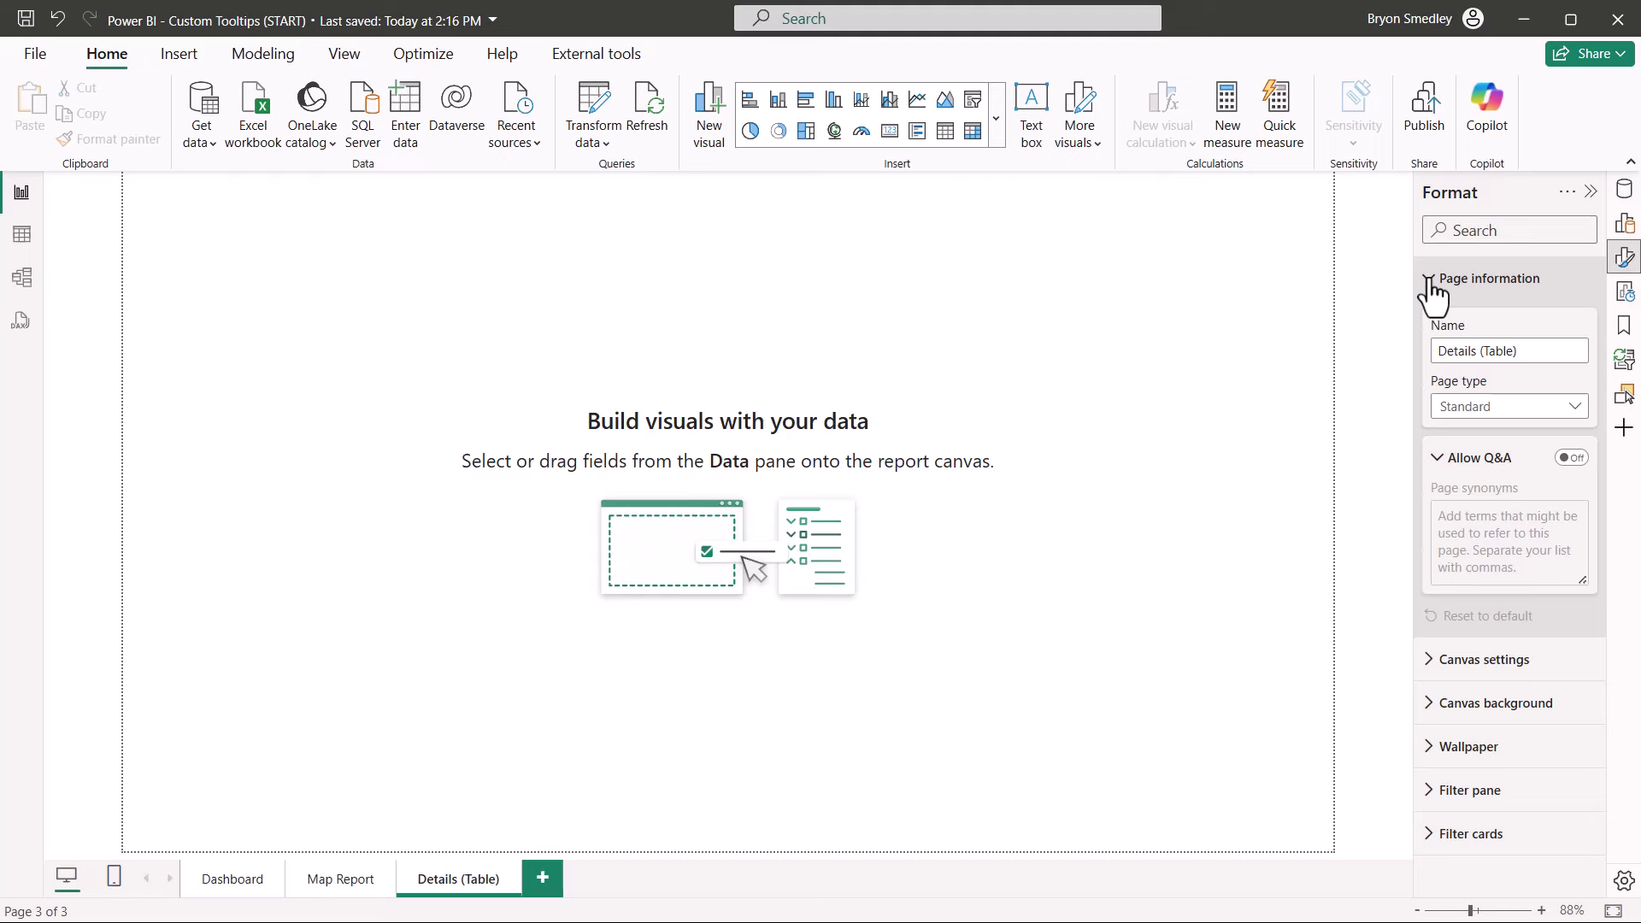
left_click(1569, 409)
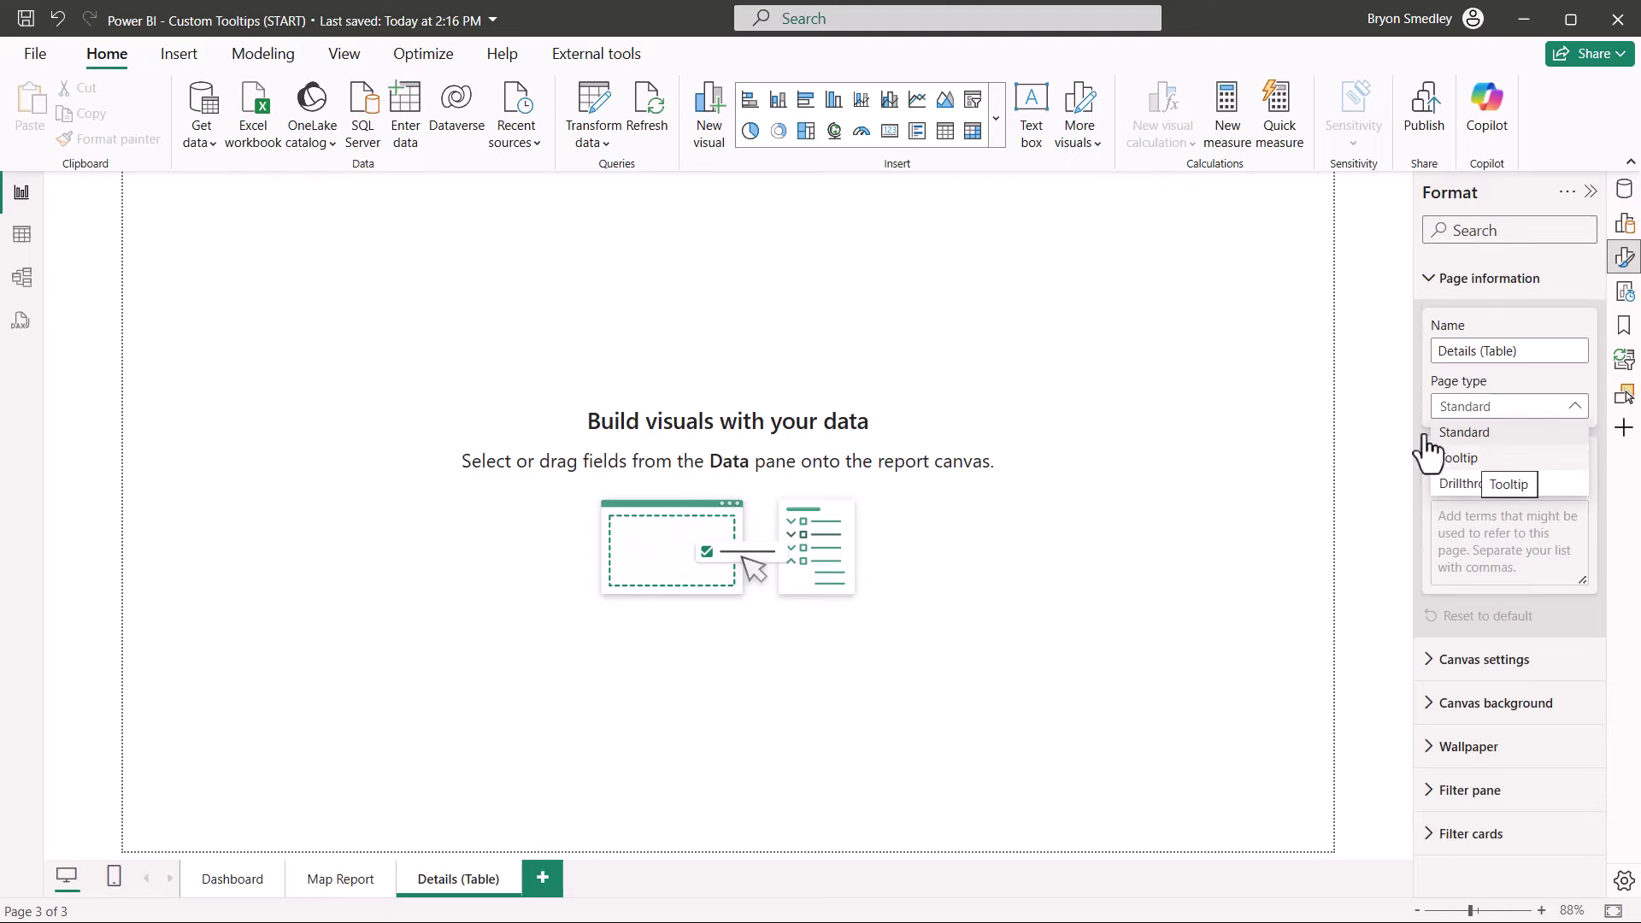
left_click(1463, 459)
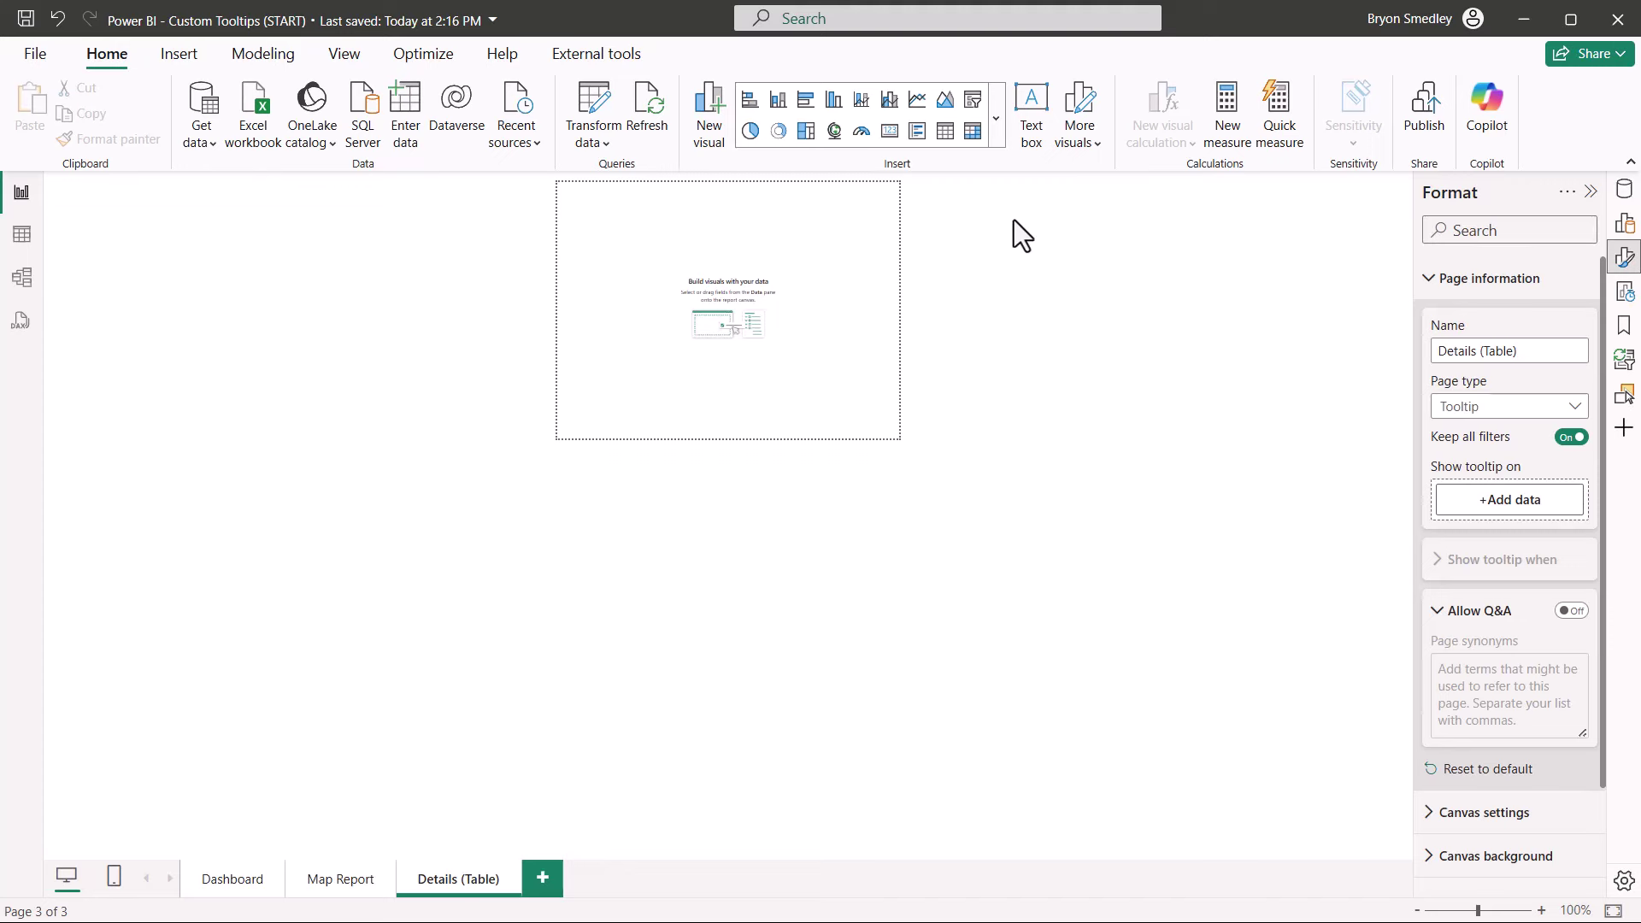
left_click(1434, 282)
left_click(1434, 329)
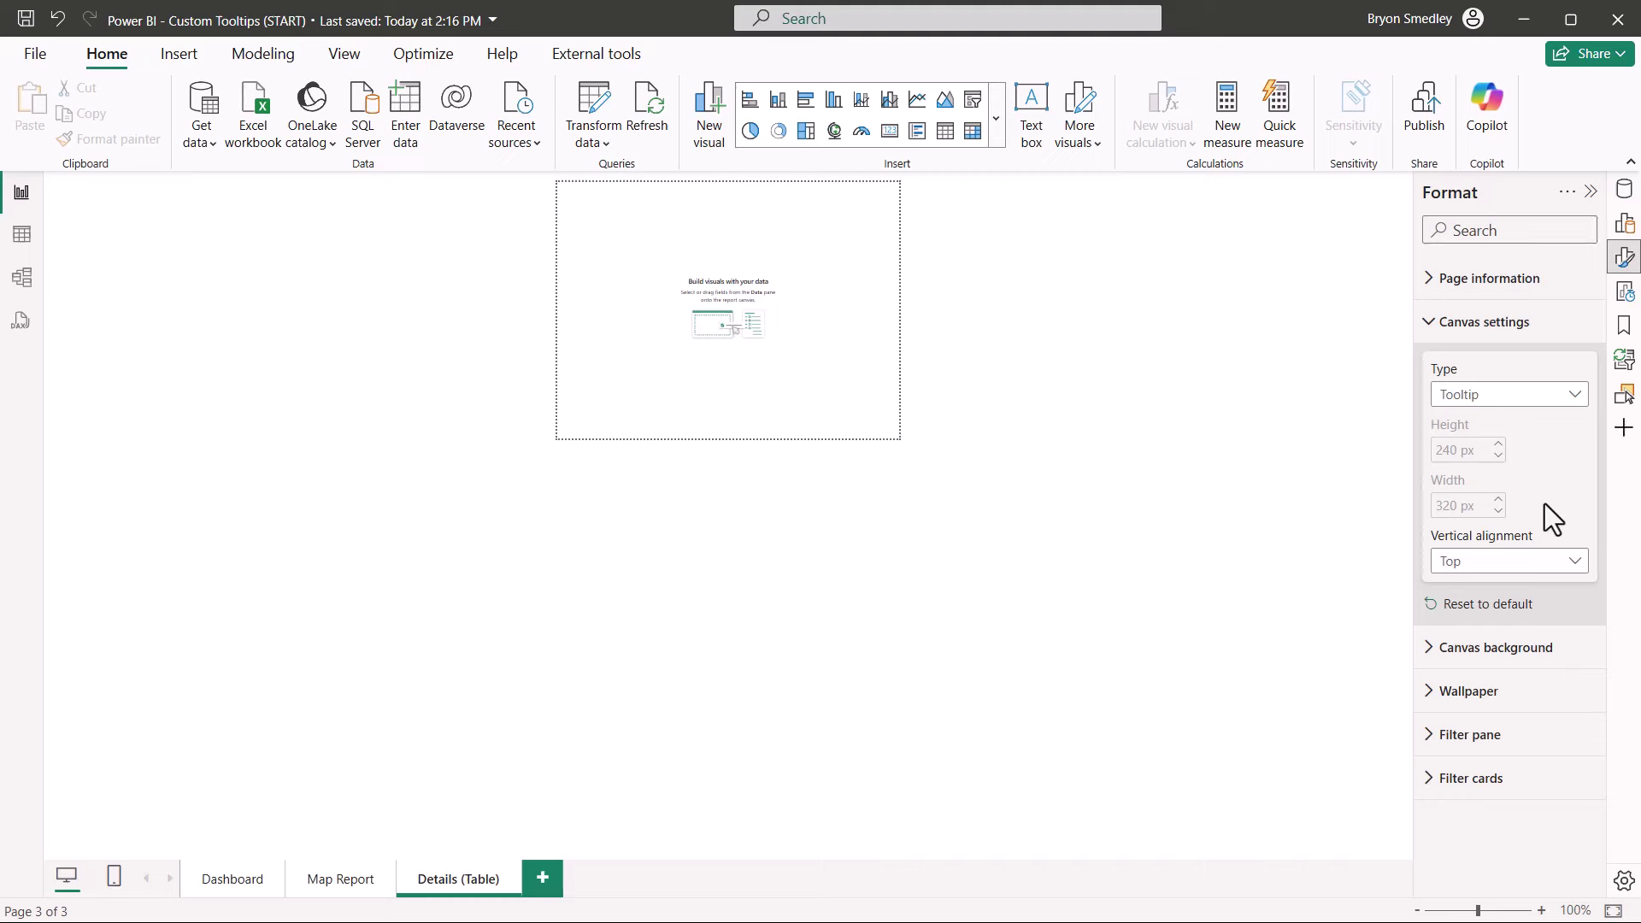
Insert a table visual that fills the tooltip page and add the Supplier field from Domestic Sales as its column.
left_click(944, 130)
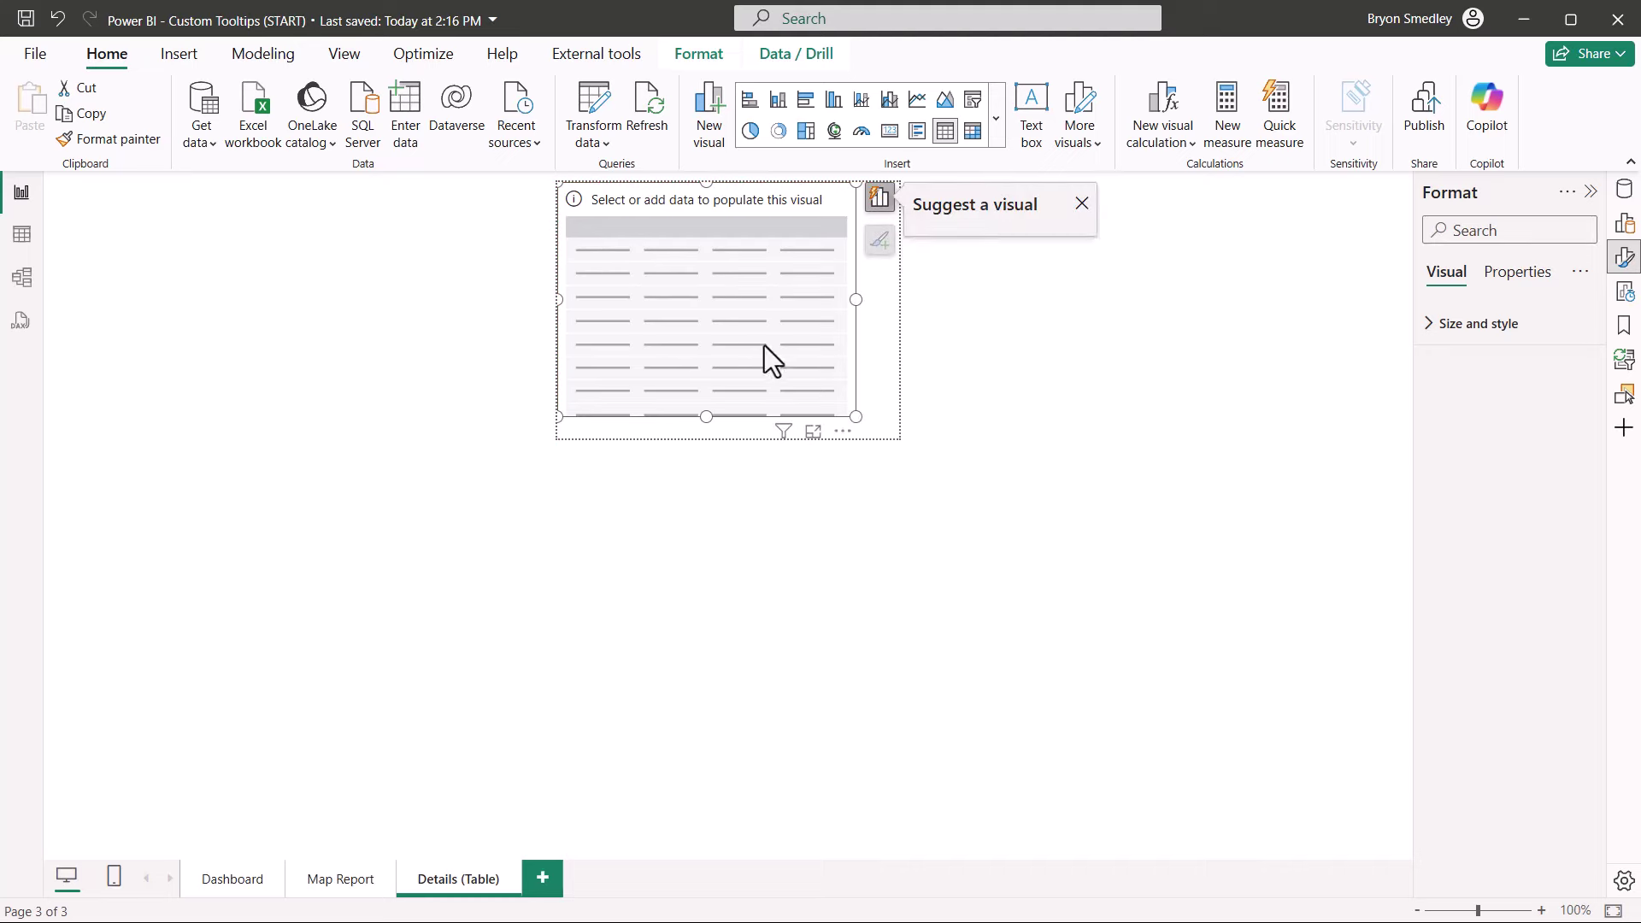
left_click_drag(858, 417, 859, 418)
left_click(1034, 362)
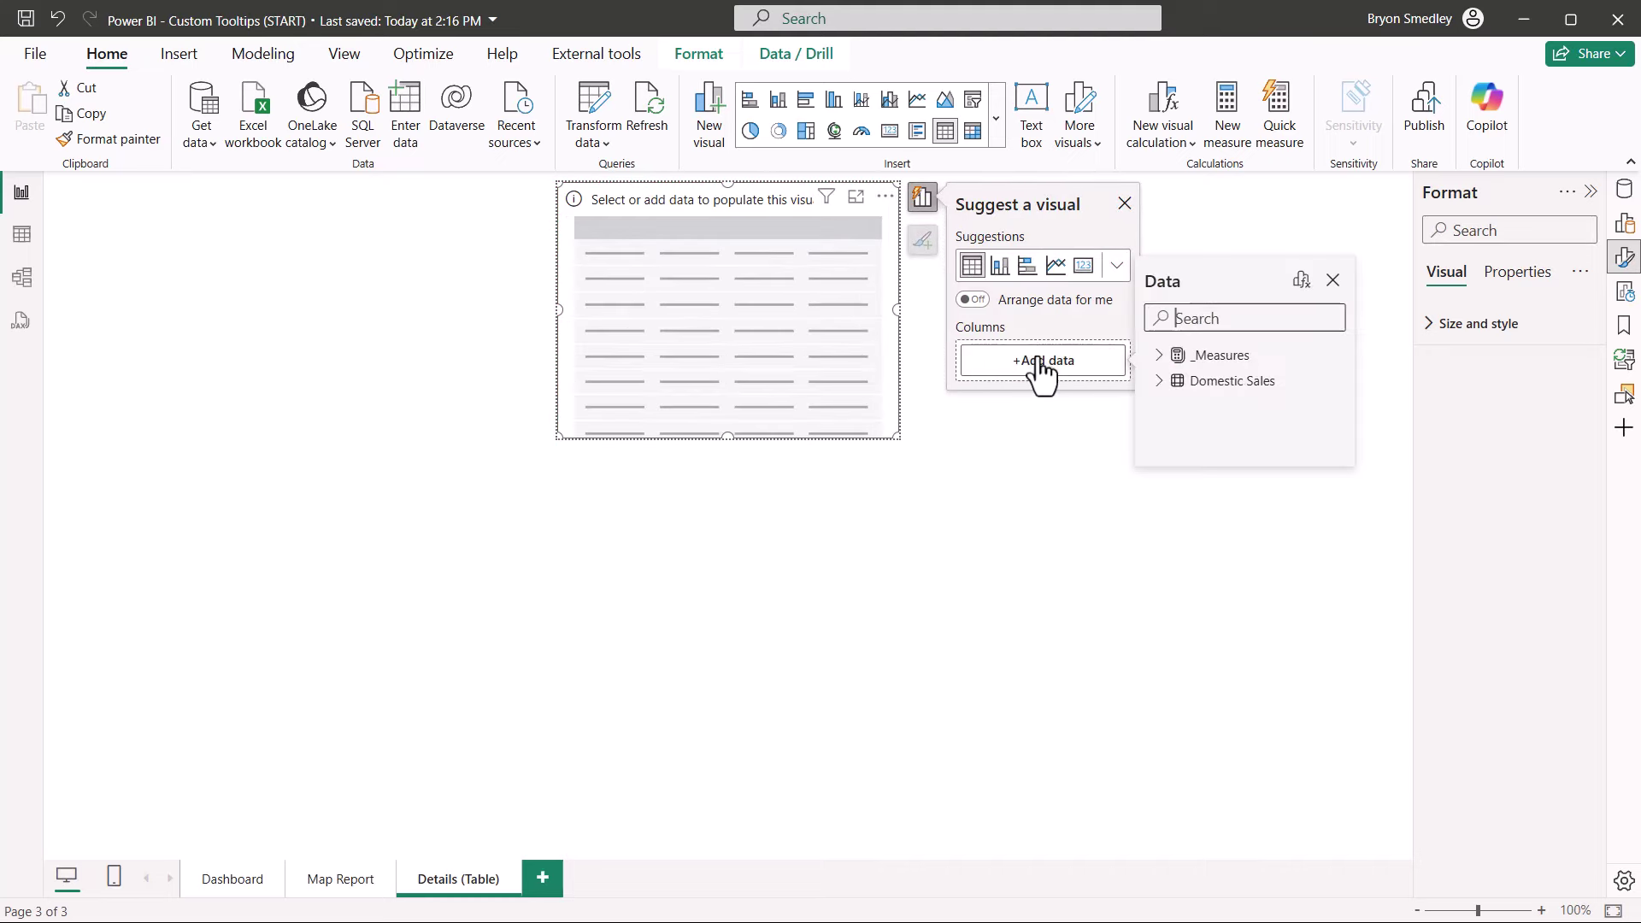
left_click(1159, 382)
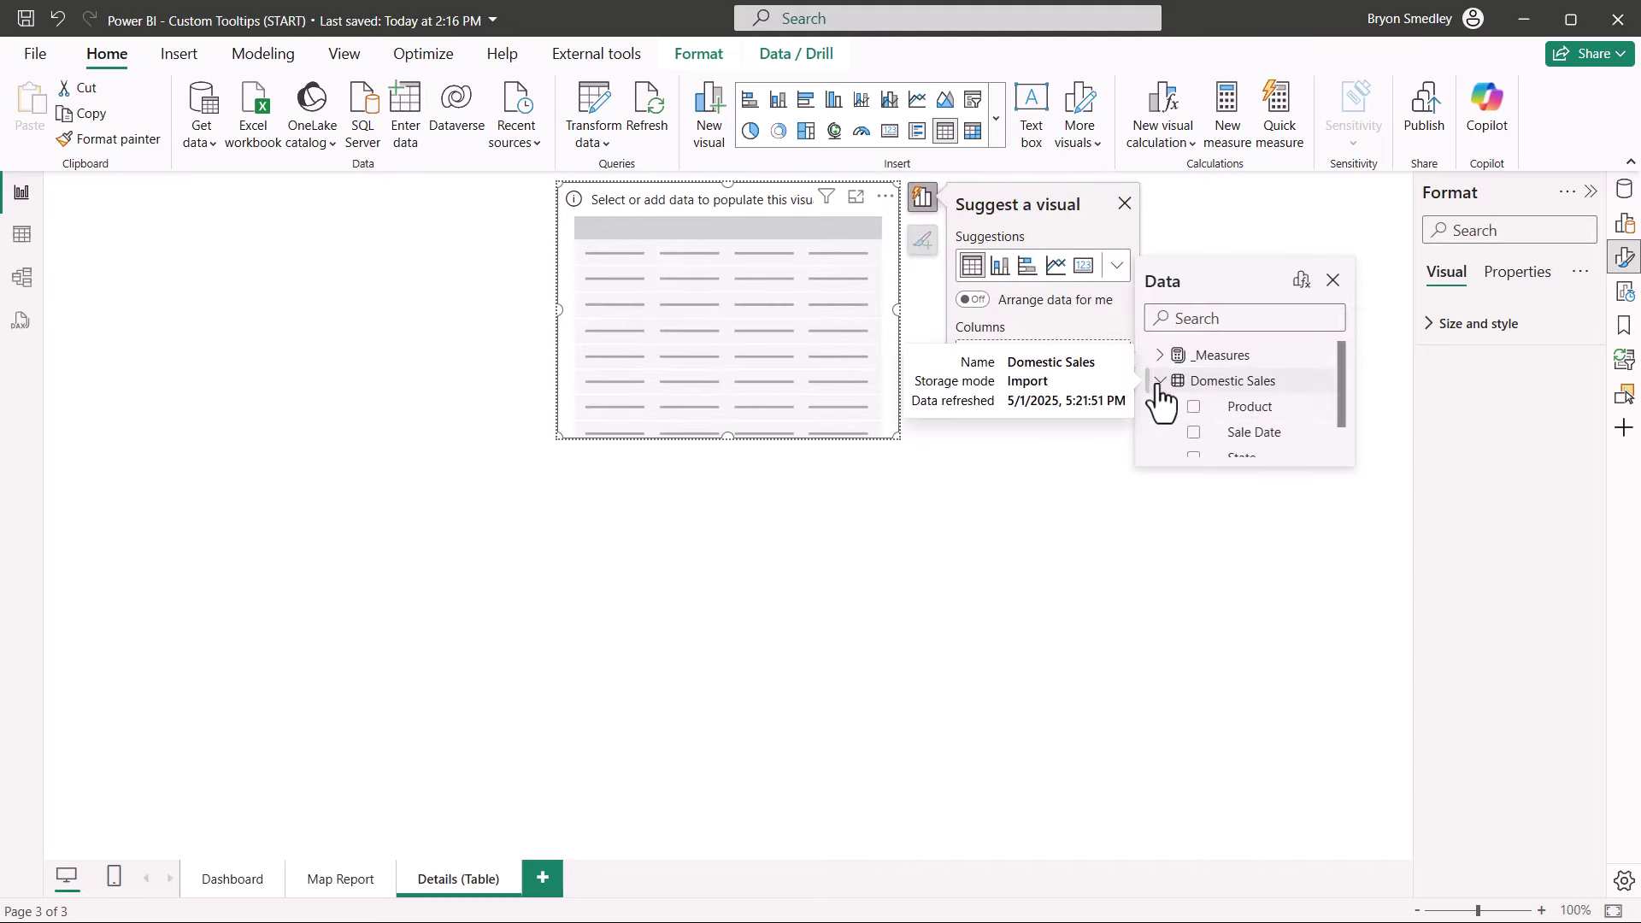
scroll(1251, 436, "down", 1)
left_click(1193, 443)
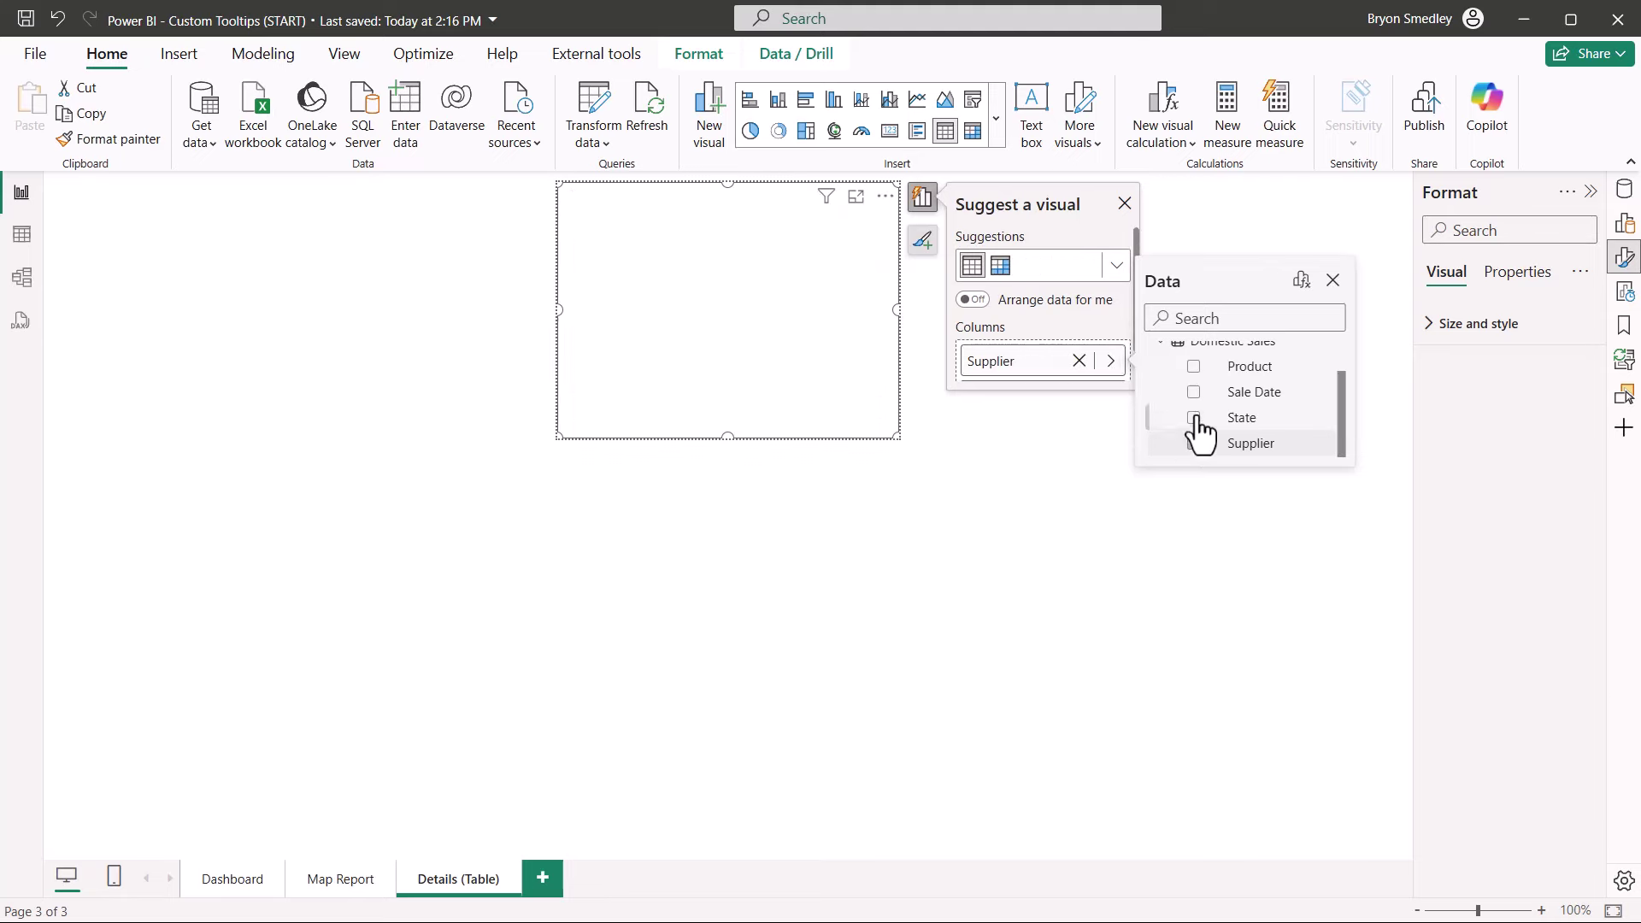
Add the # of Sales and Total Sales measures as columns of the supplier table.
scroll(1175, 397, "up", 2)
left_click(1160, 355)
left_click(1193, 380)
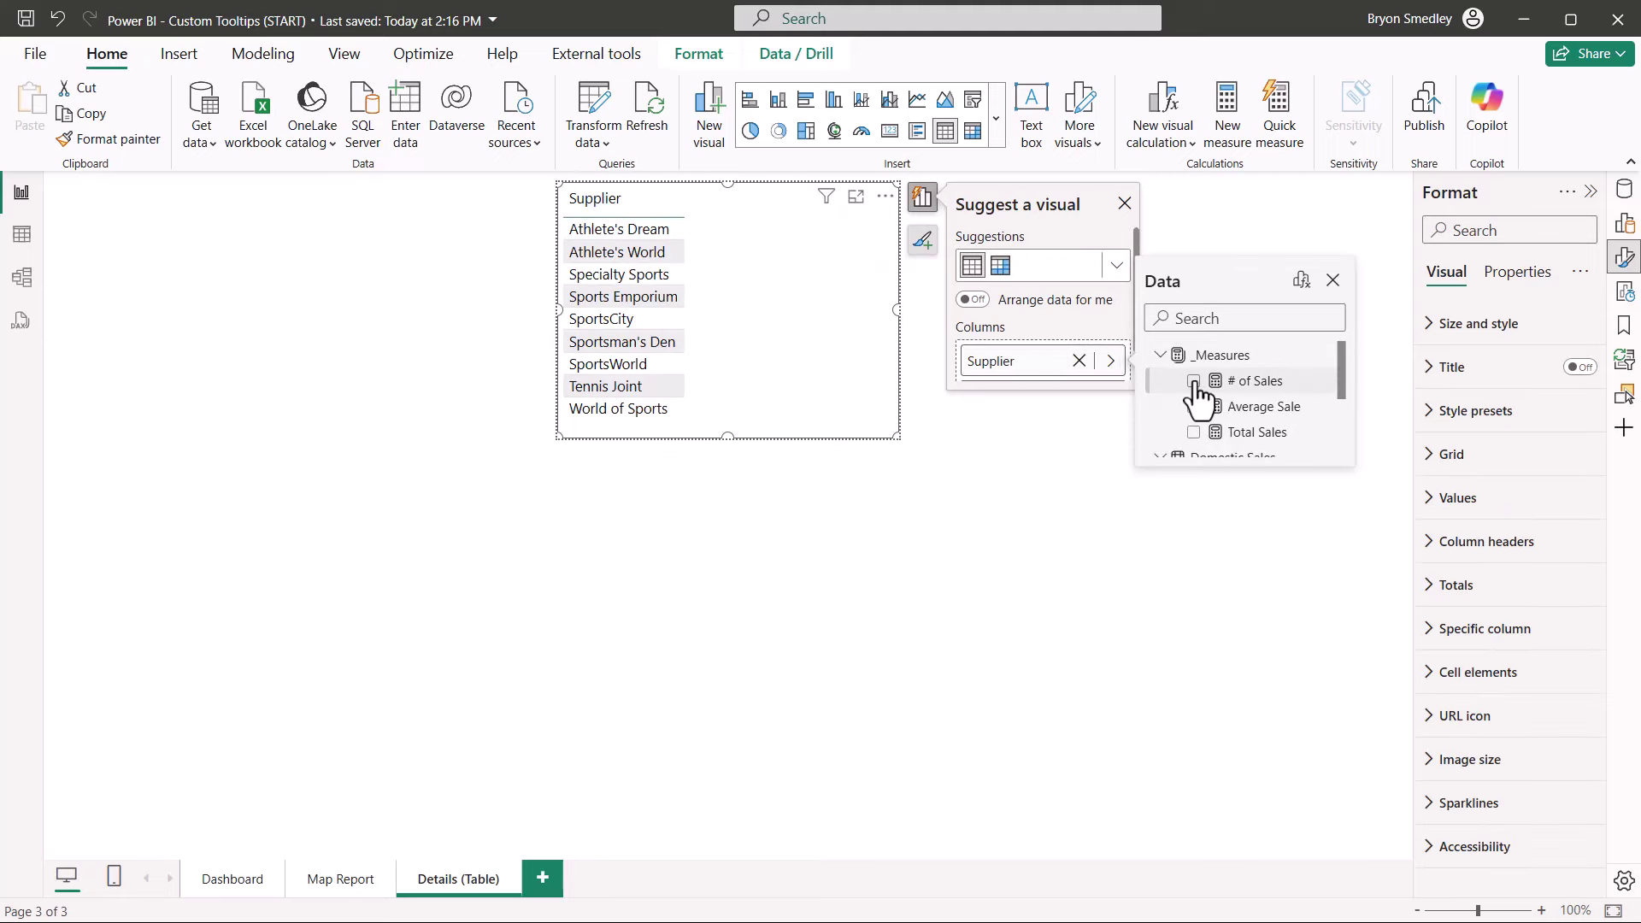
left_click(1193, 432)
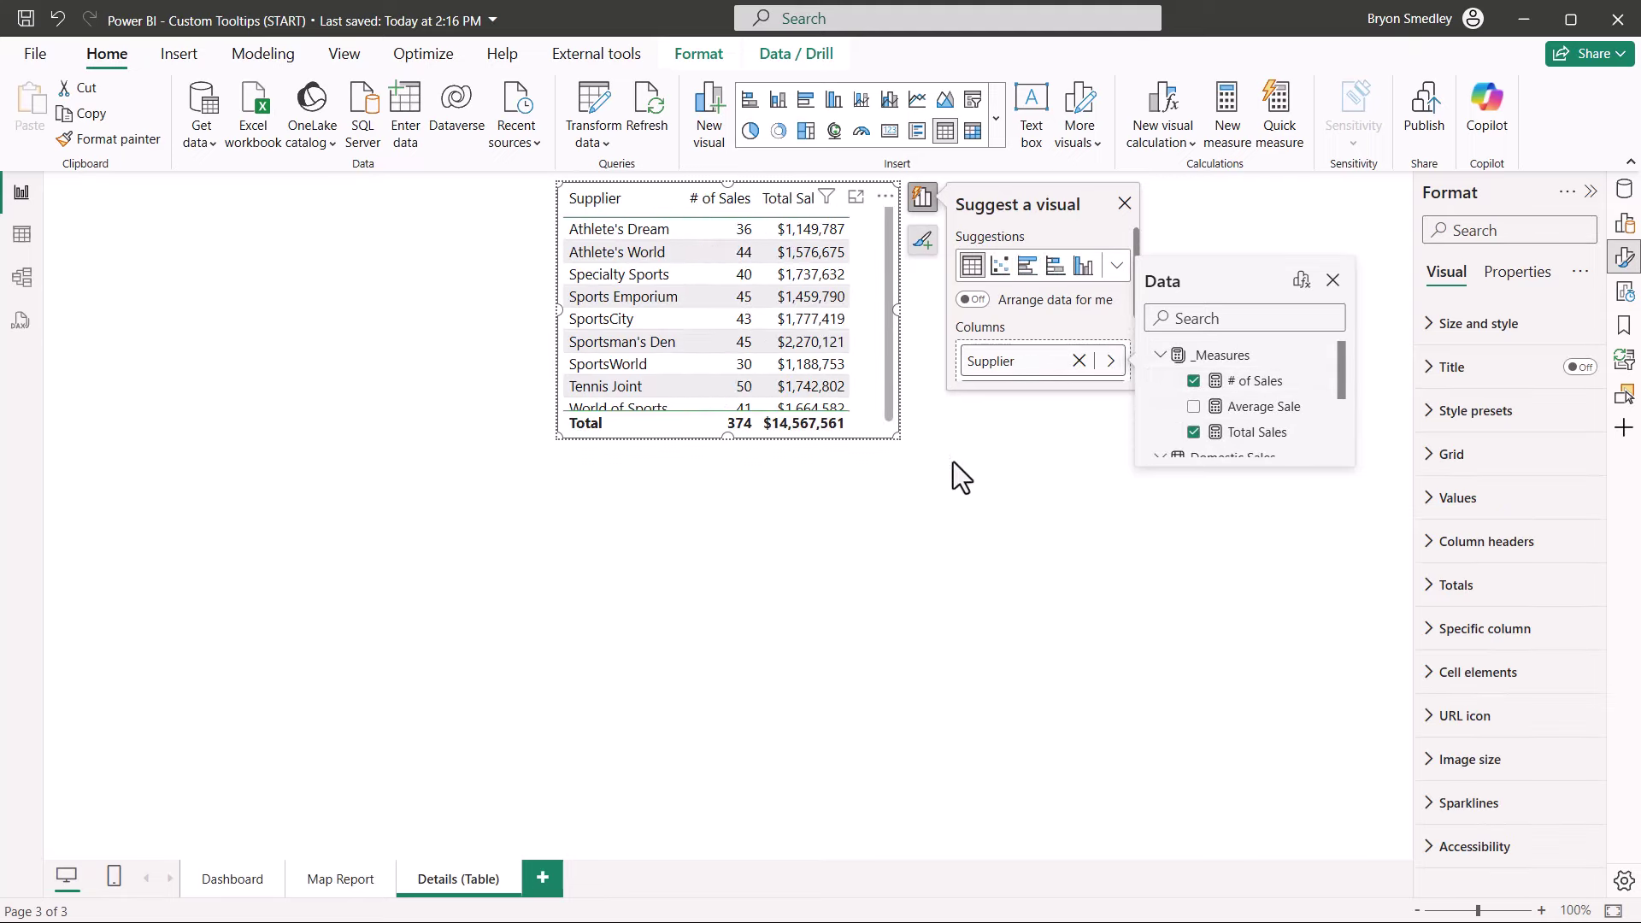
left_click(1124, 203)
left_click(897, 443)
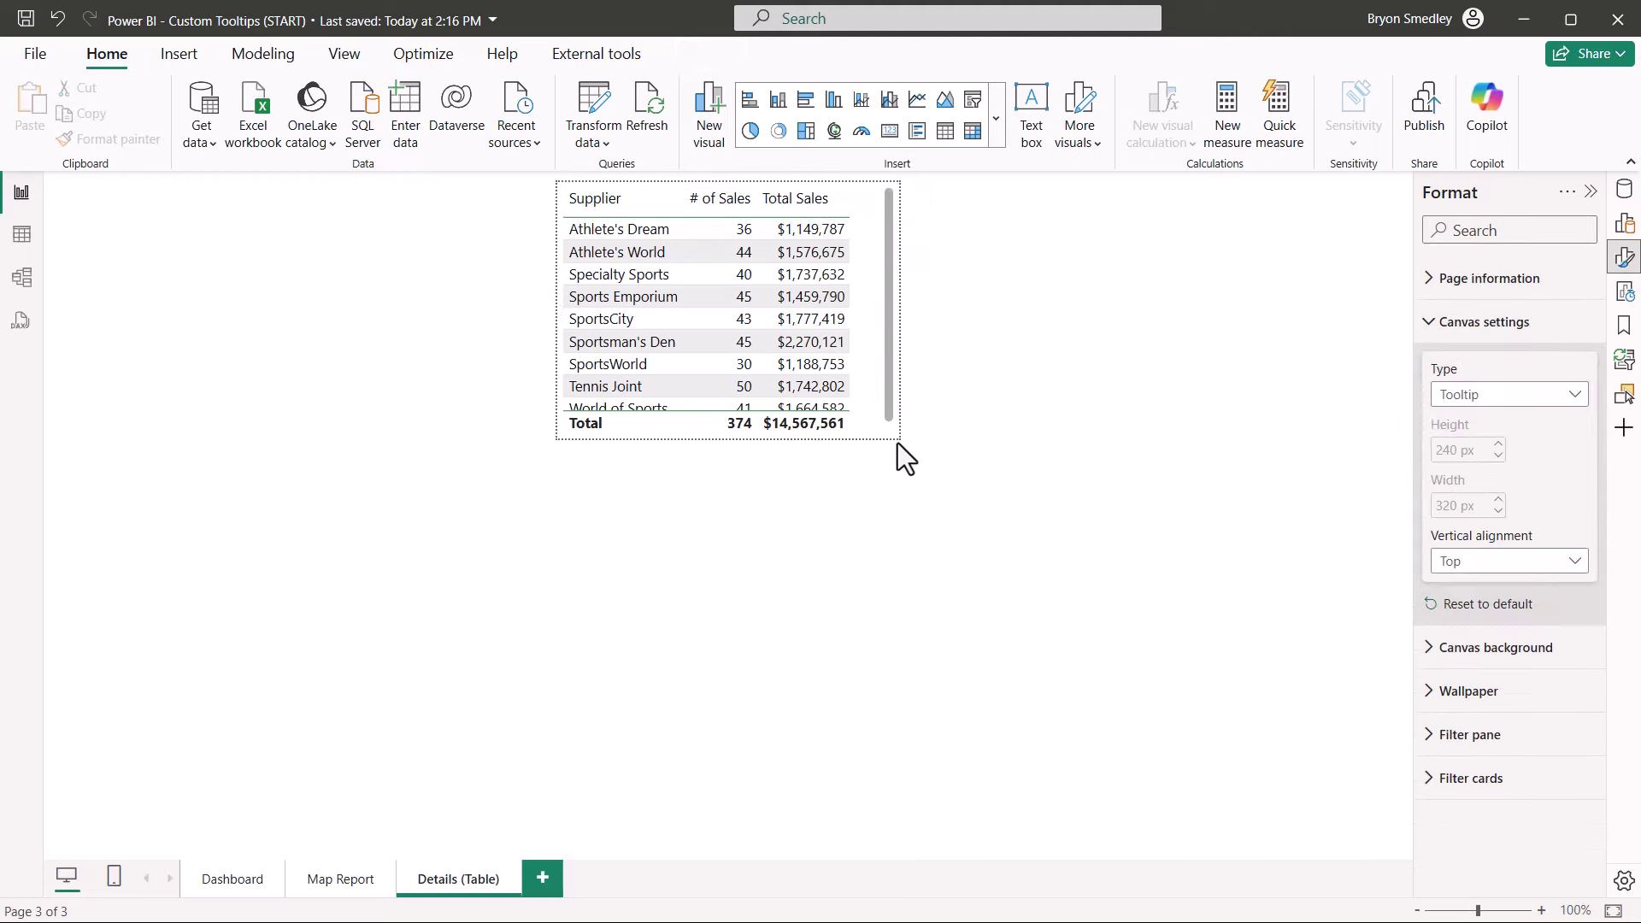
Search the table's formatting options for "glo" and set the global font size to 9.
left_click(860, 411)
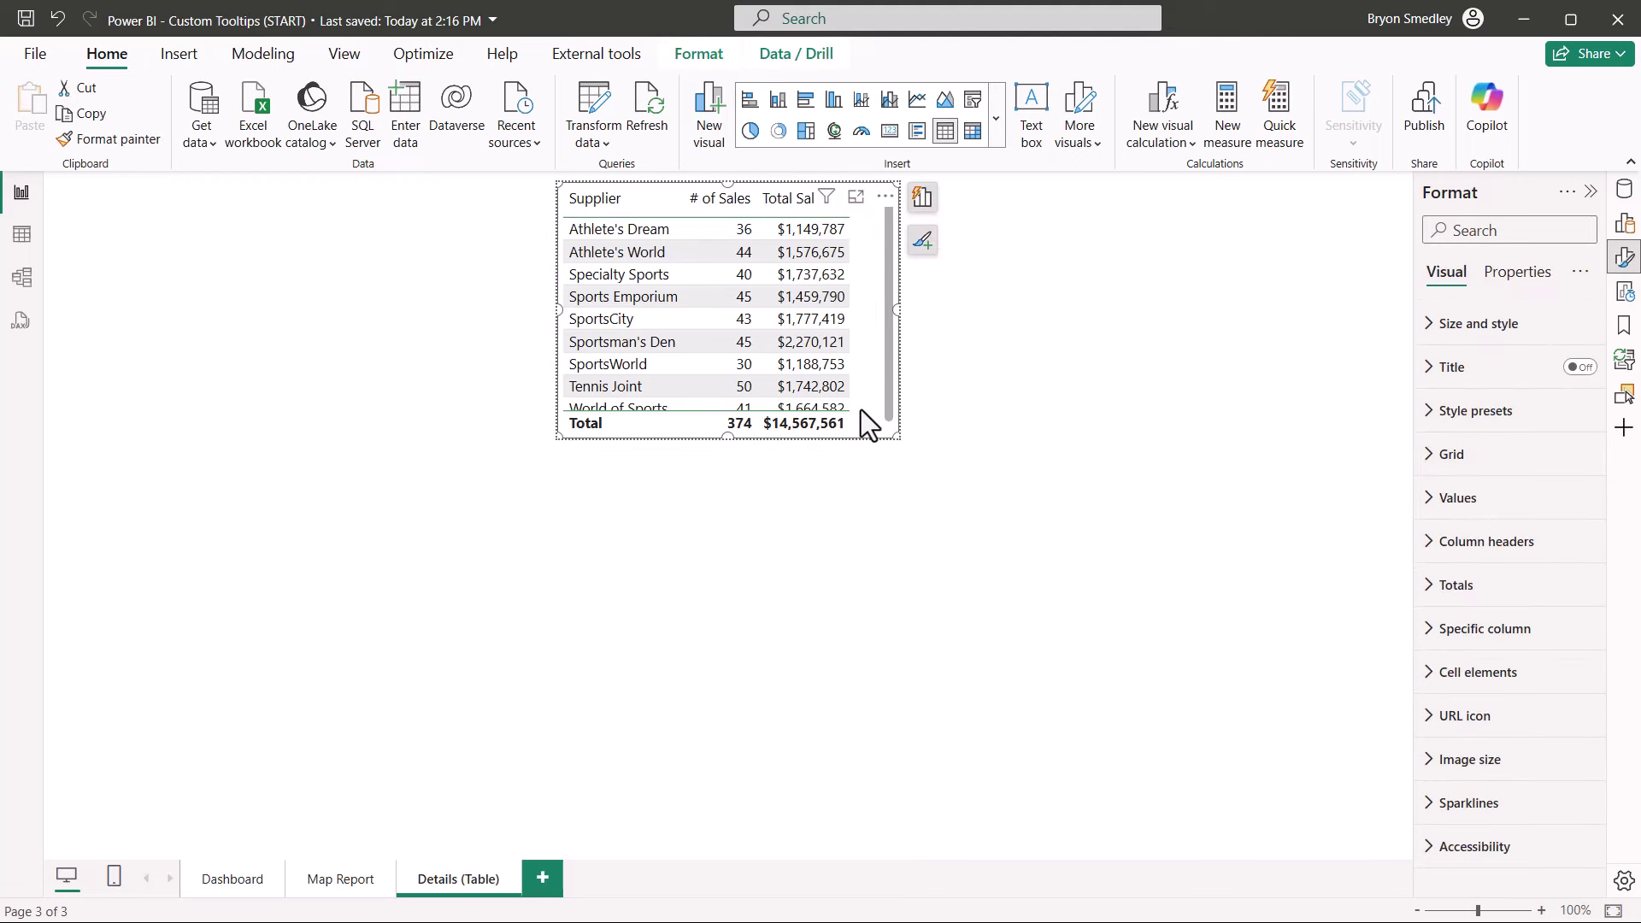
left_click(1513, 231)
type("glo")
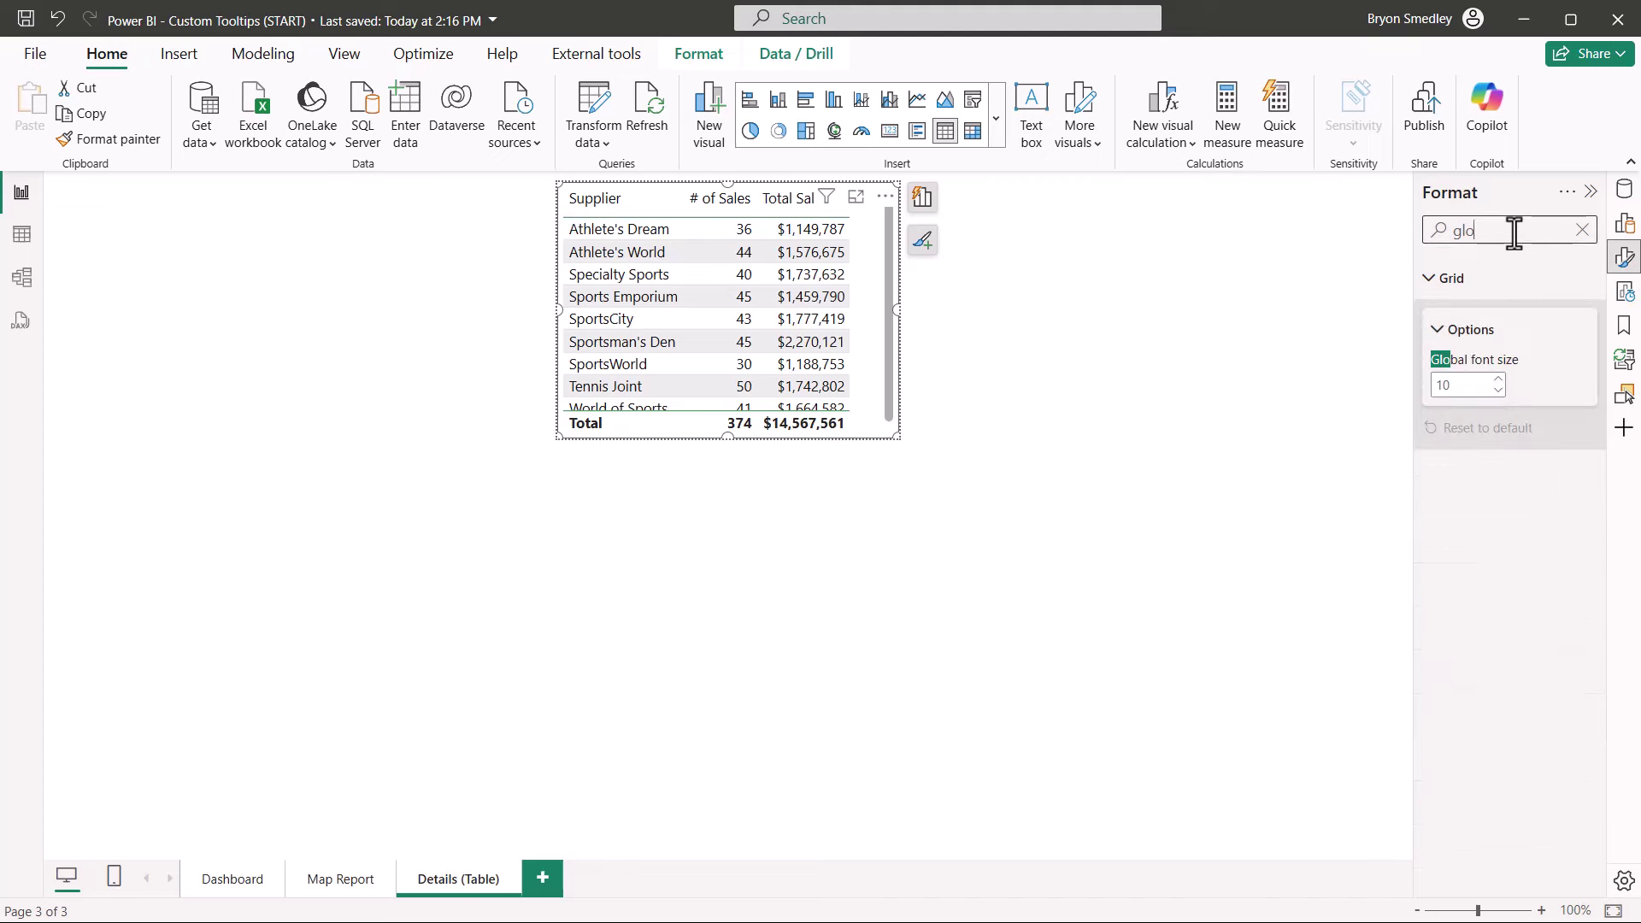
left_click(1498, 392)
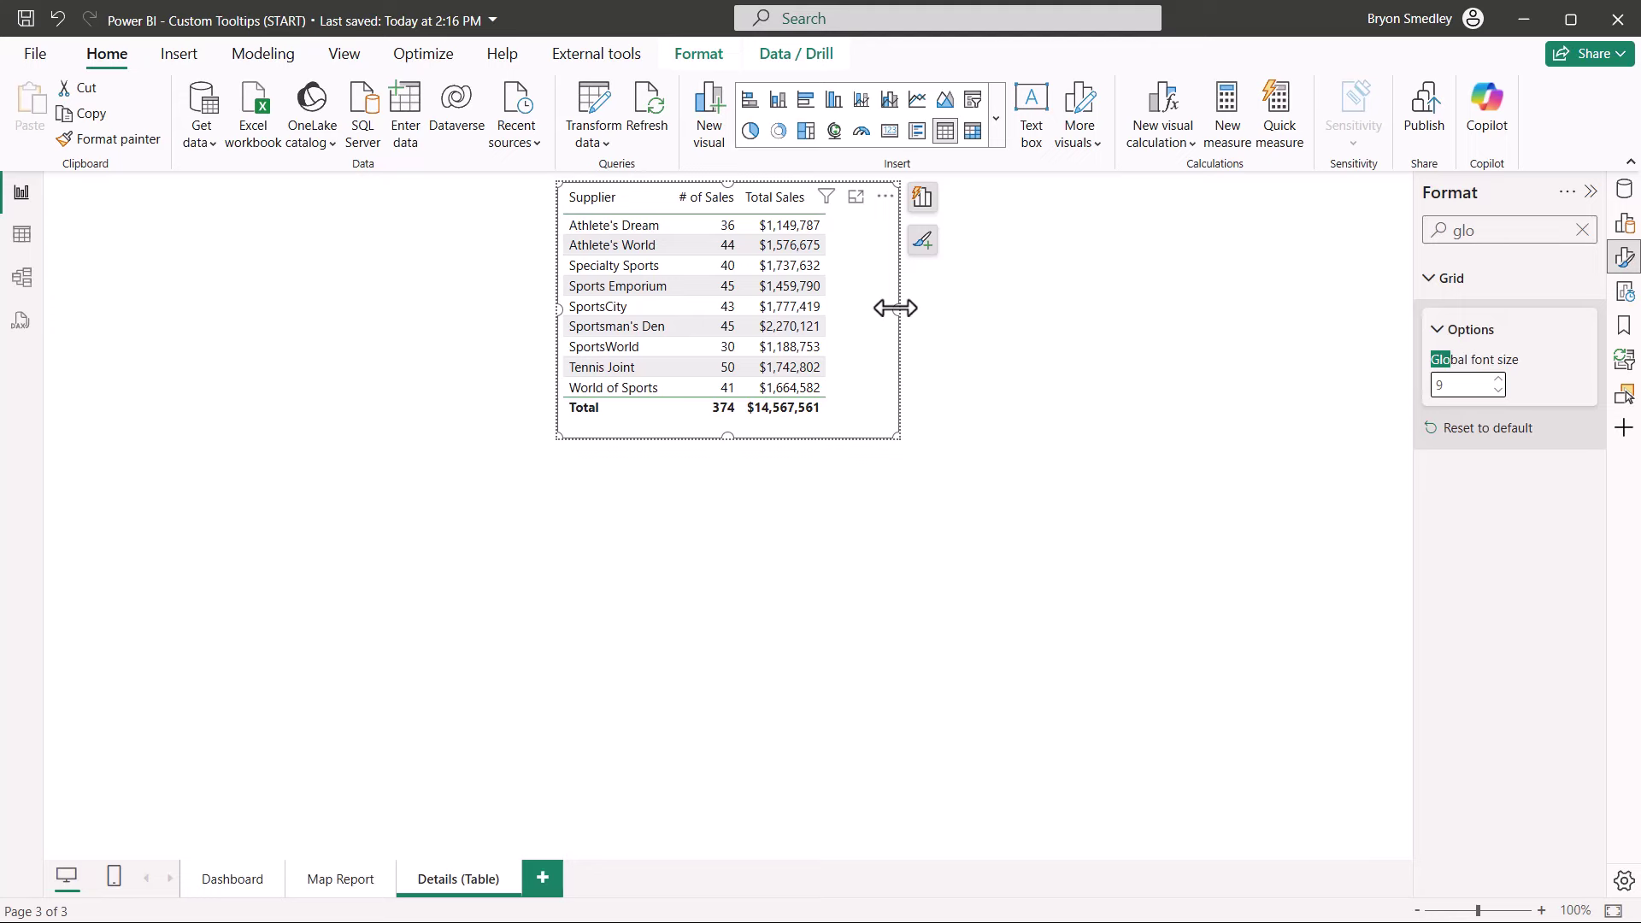
Narrow the supplier table to fit its columns and center it on the tooltip page.
left_click_drag(895, 309, 838, 309)
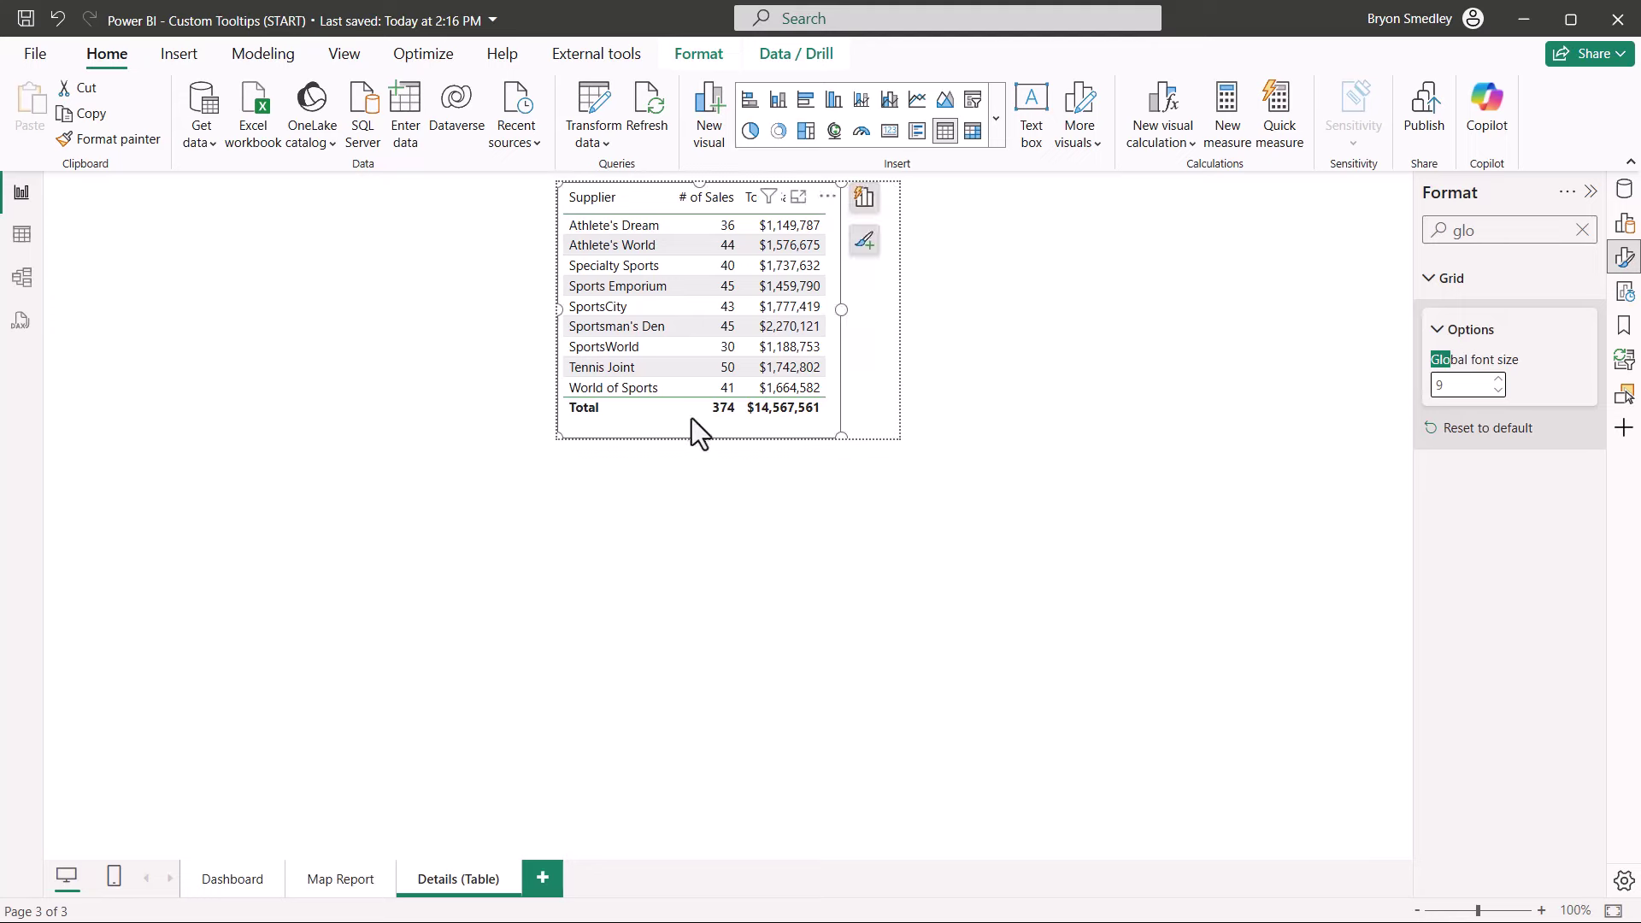
left_click_drag(833, 369, 856, 376)
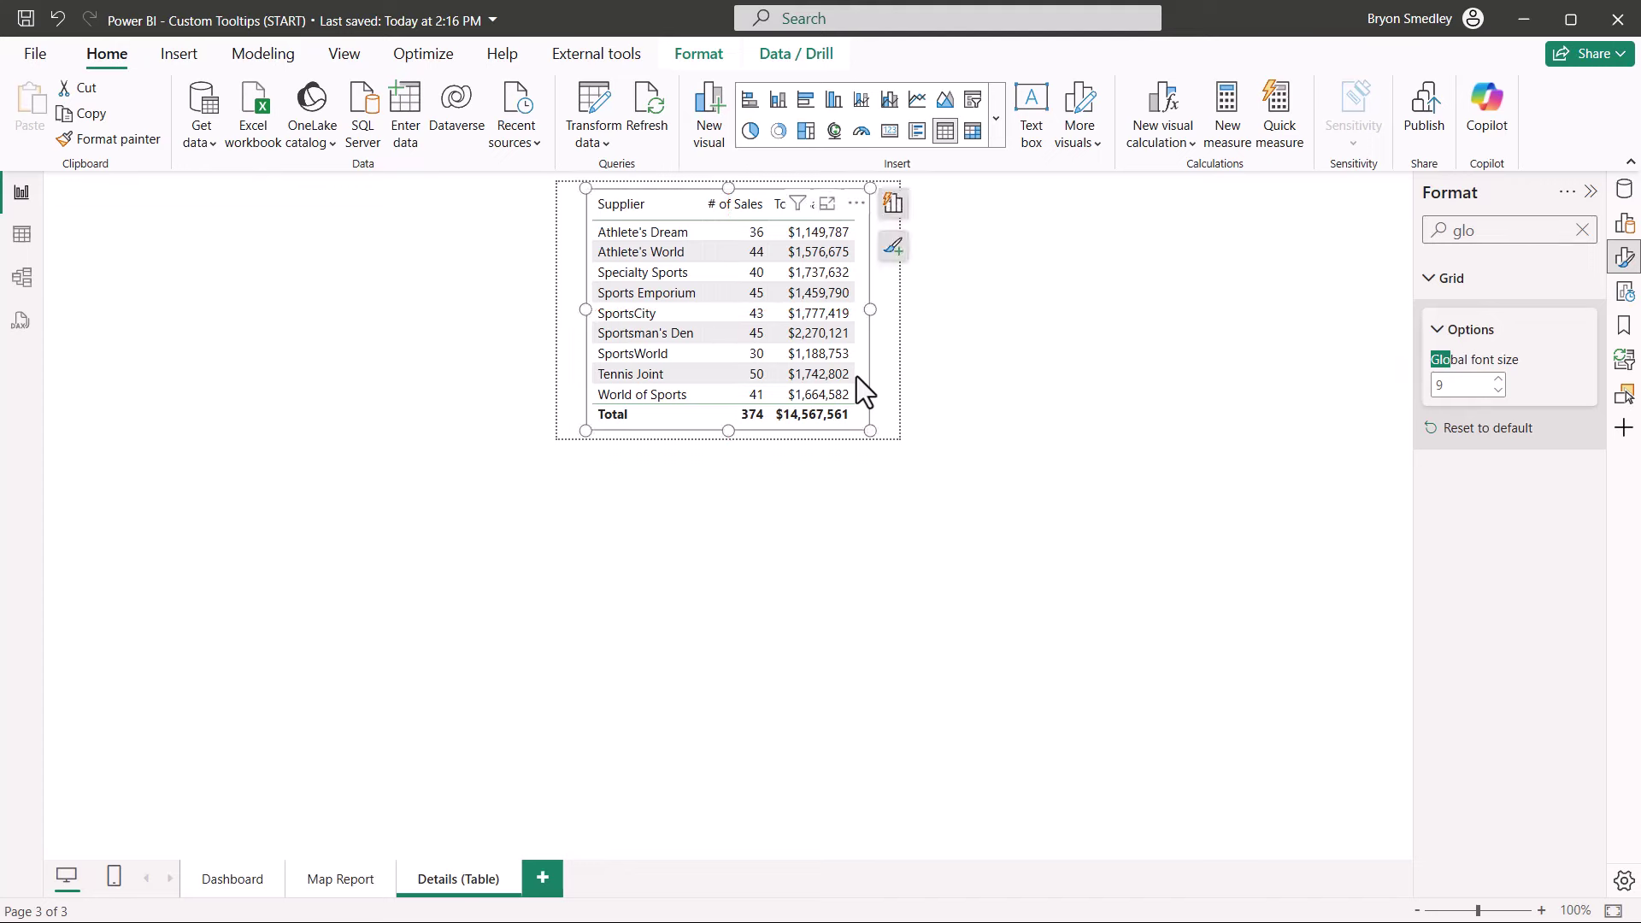
left_click(1048, 417)
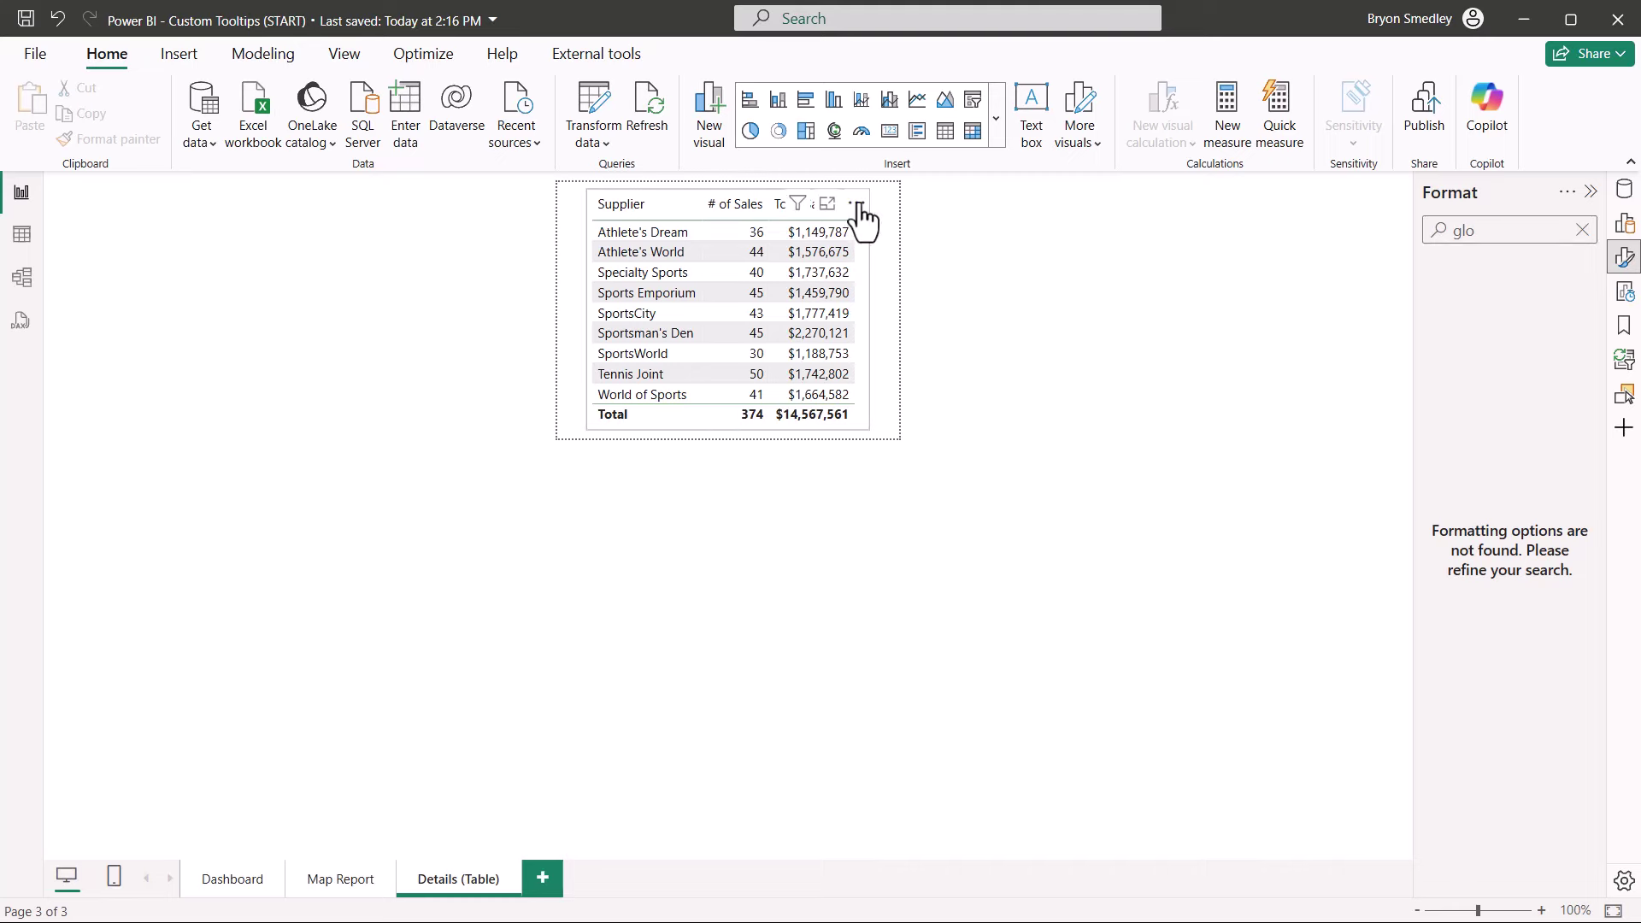
Sort the supplier table by Total Sales in descending order.
left_click(859, 205)
mouse_move(934, 412)
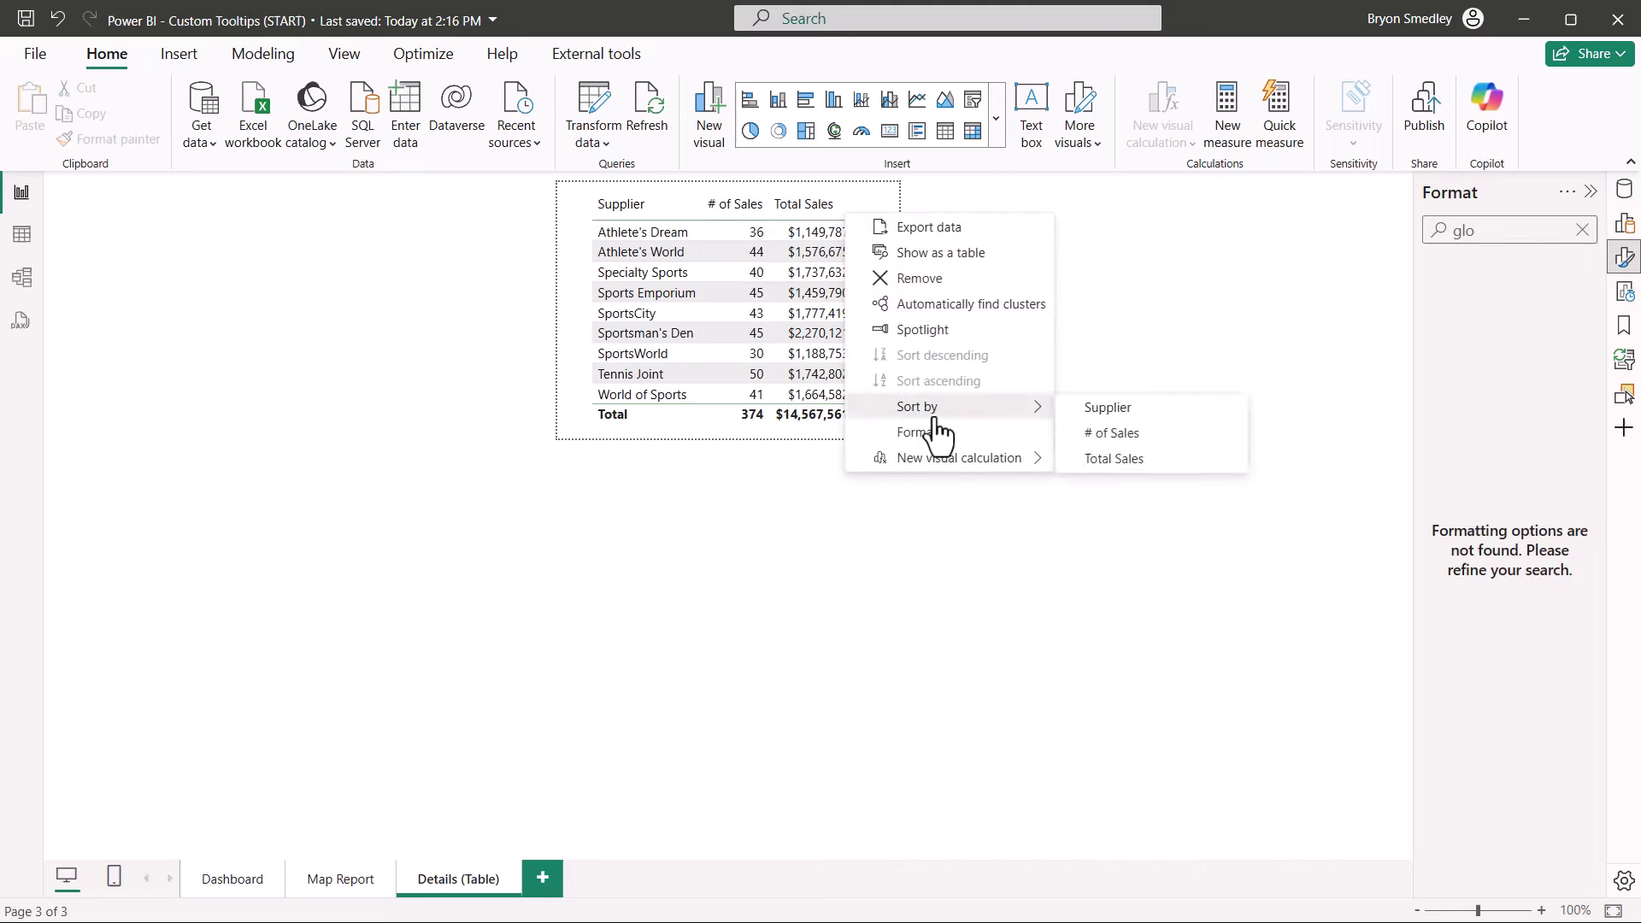
left_click(1102, 462)
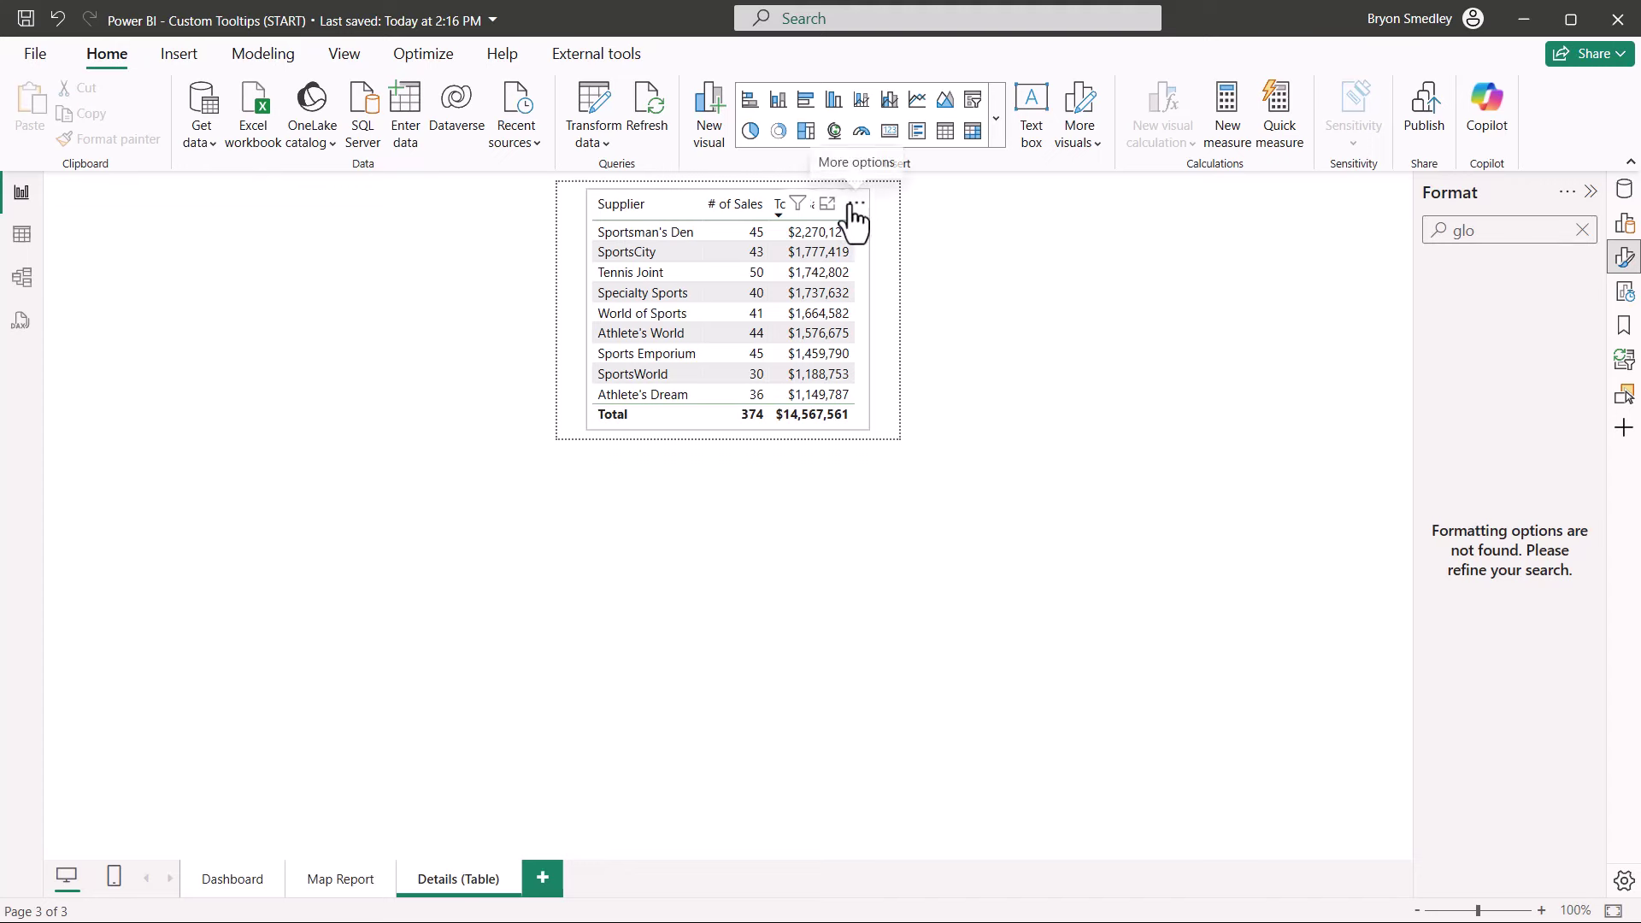
left_click(860, 207)
left_click(906, 358)
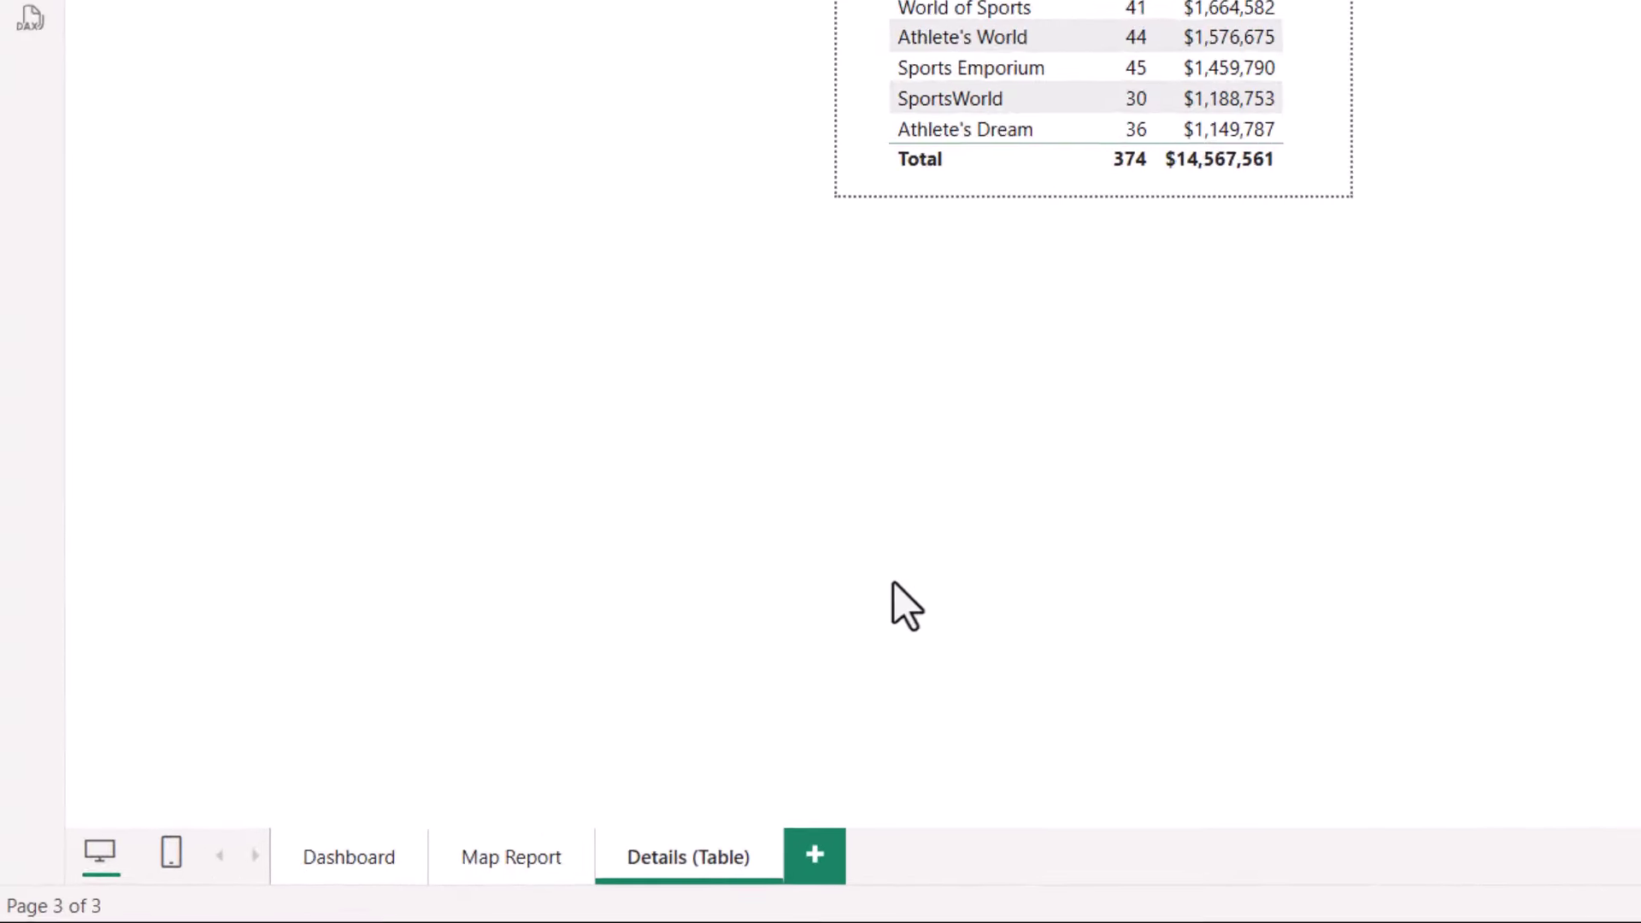
Hide the Details (Table) page from report viewers.
right_click(1017, 839)
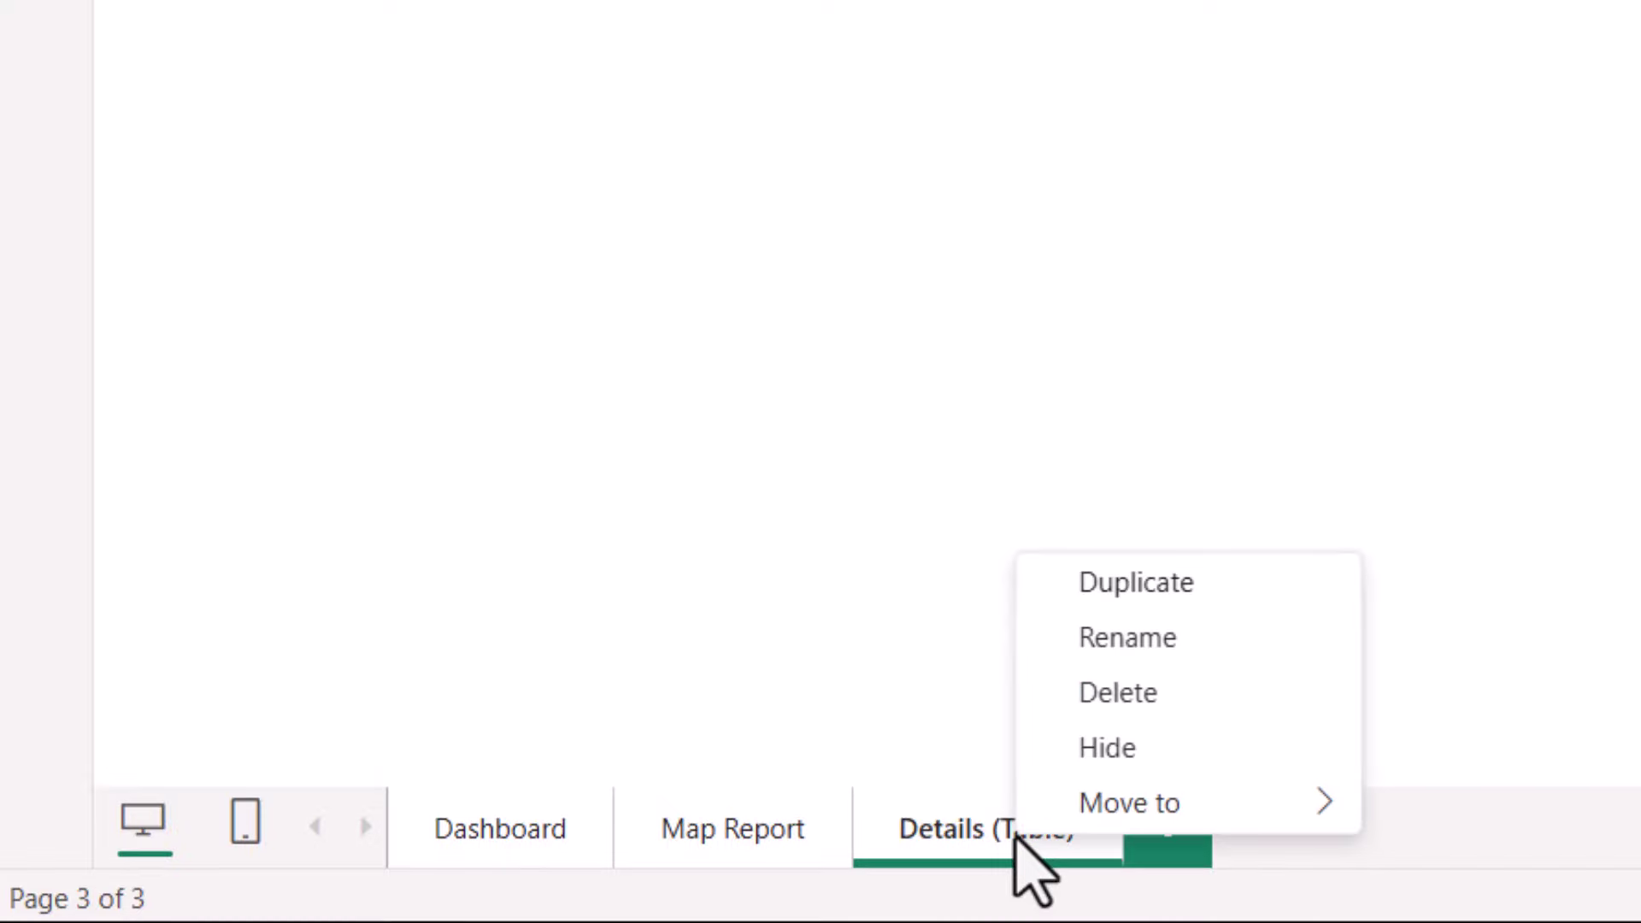
left_click(1119, 749)
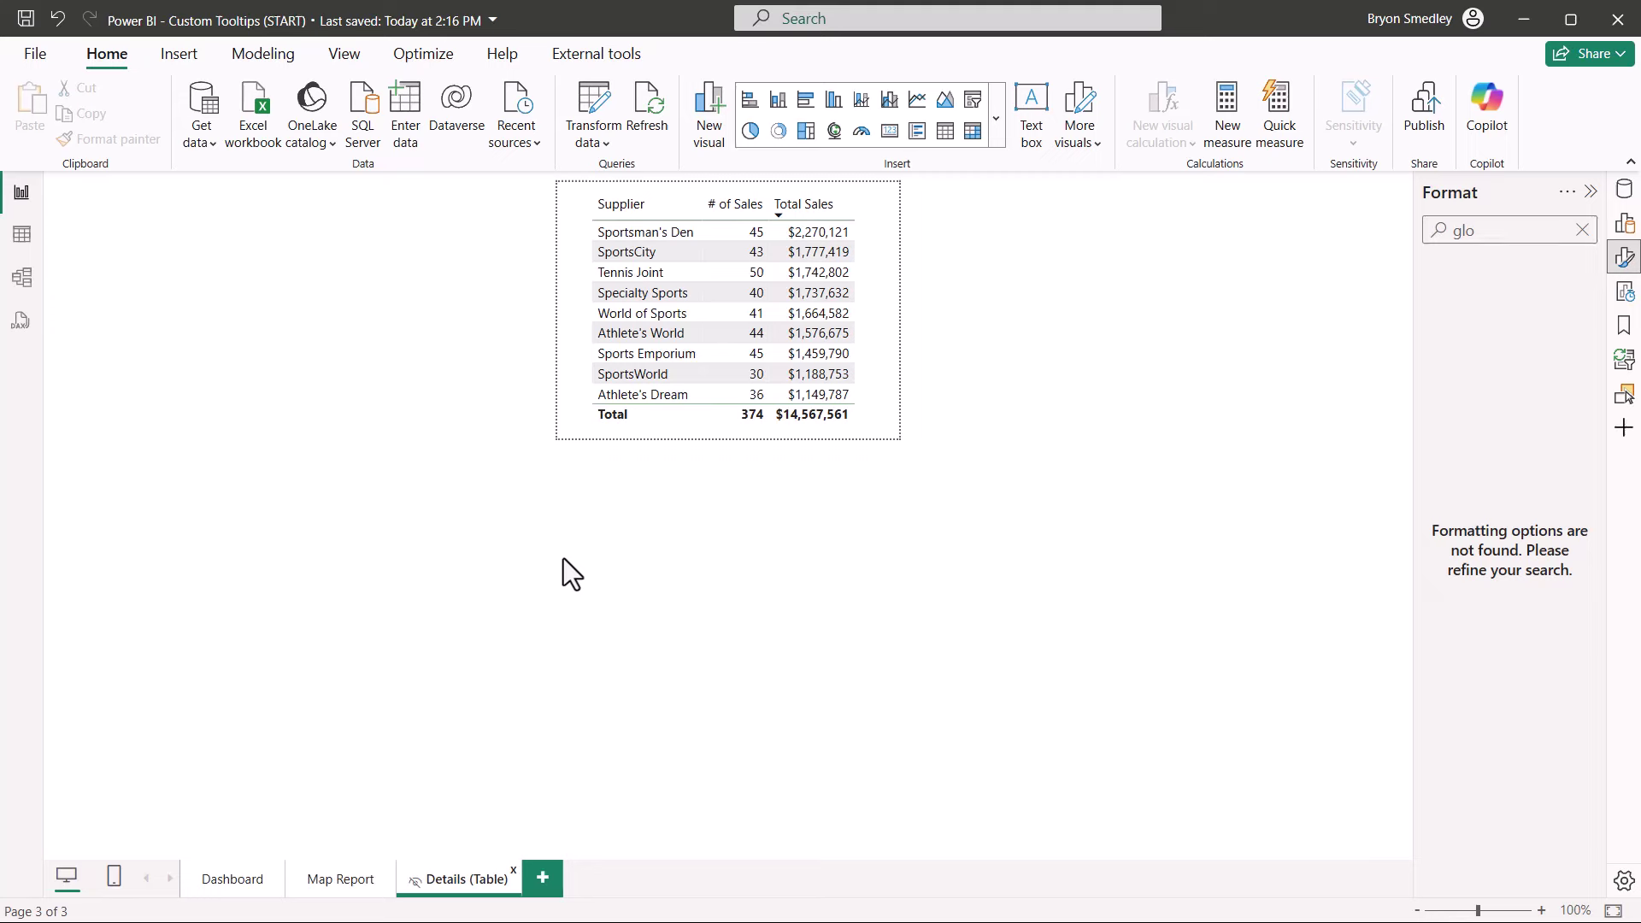
Make the Details (Table) tooltip appear on the Product field of Domestic Sales and check it on the Dashboard's product chart.
left_click(989, 266)
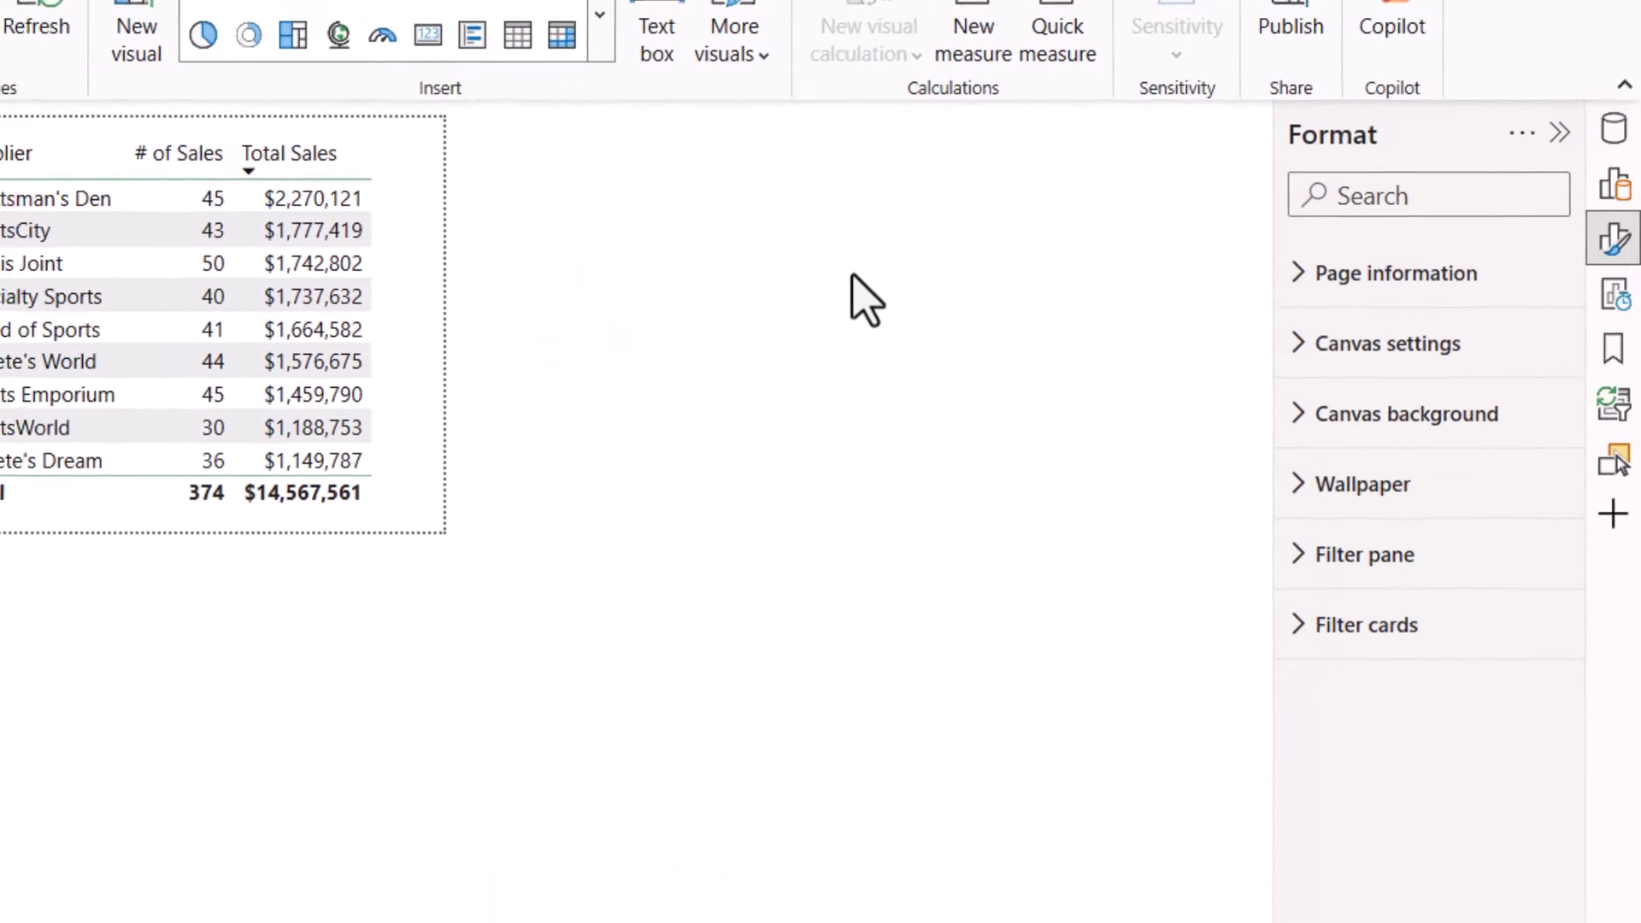
left_click(1299, 272)
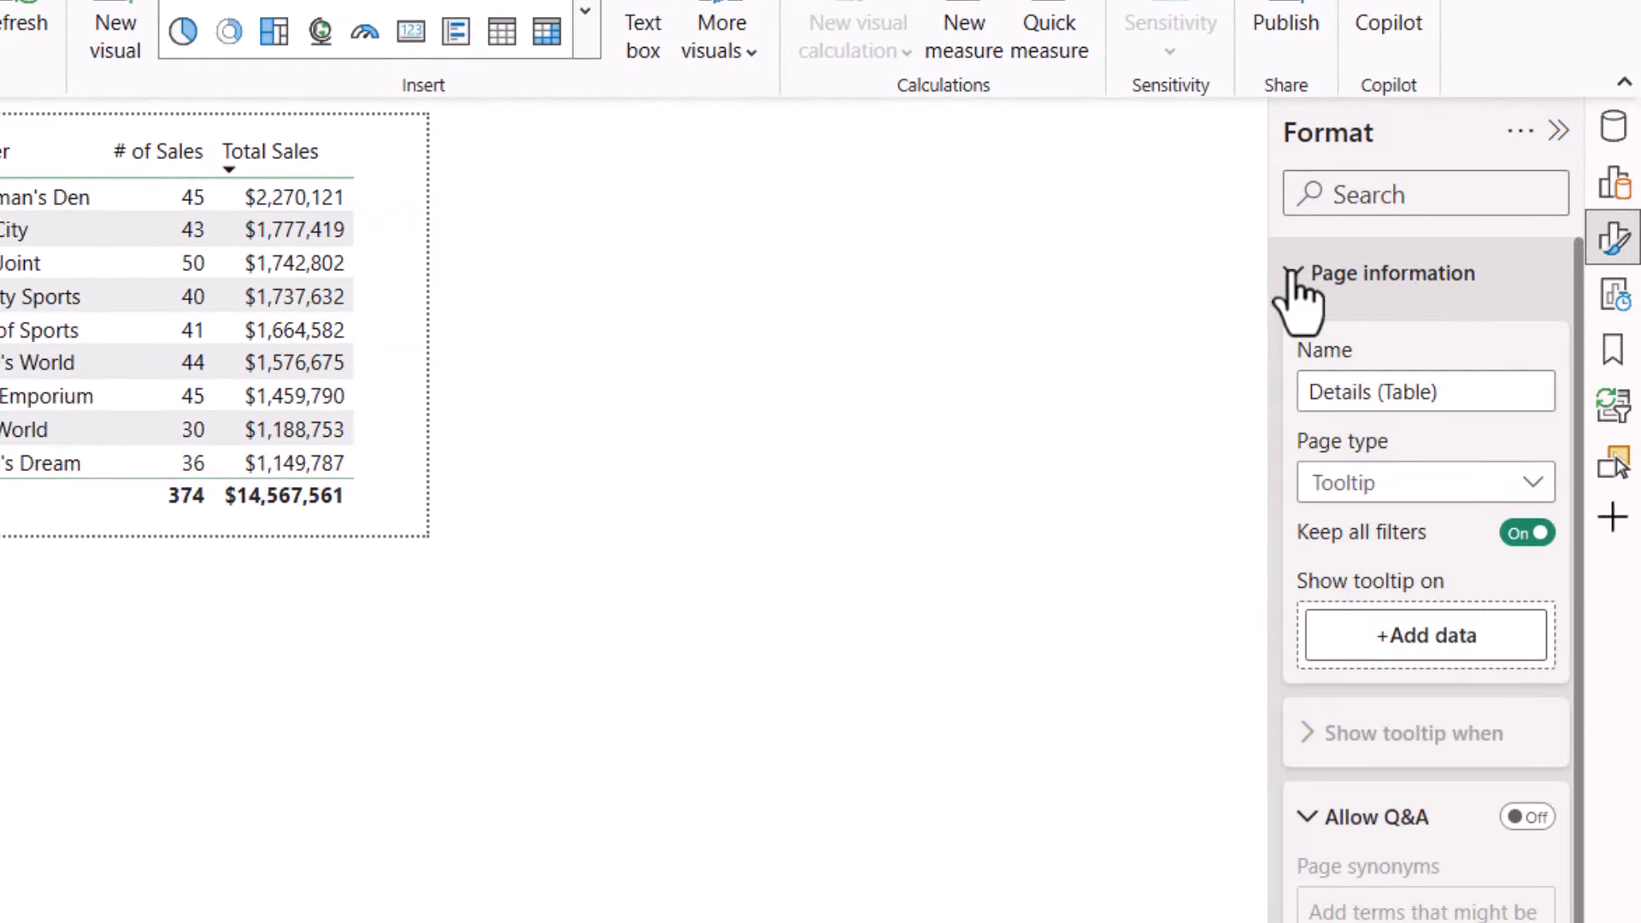
left_click(1404, 640)
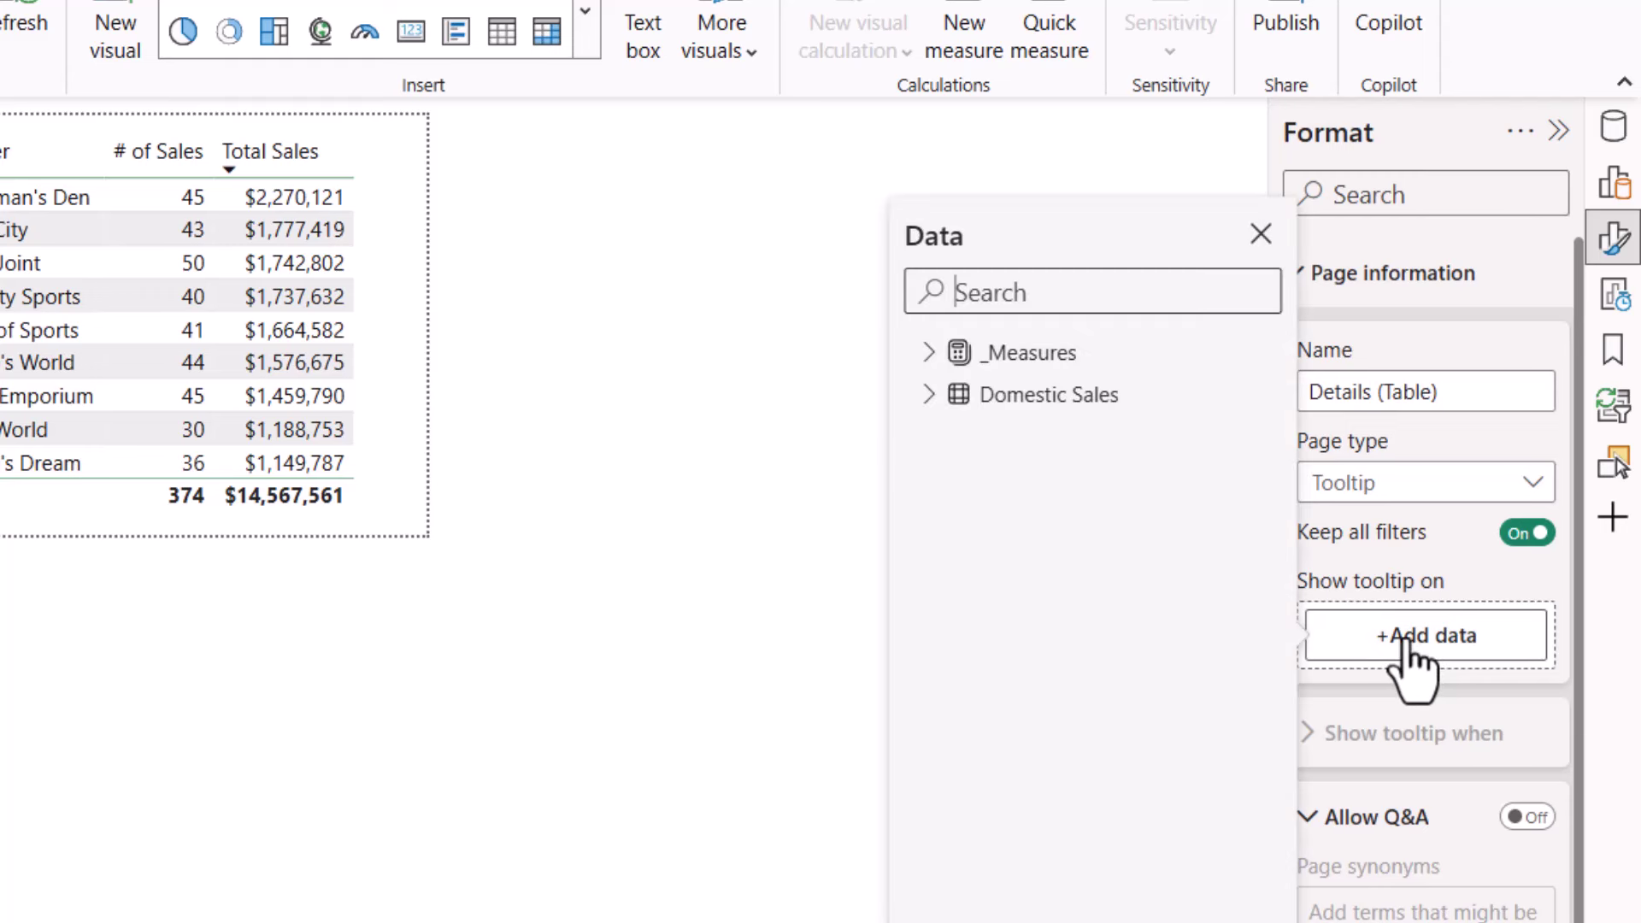
left_click(928, 395)
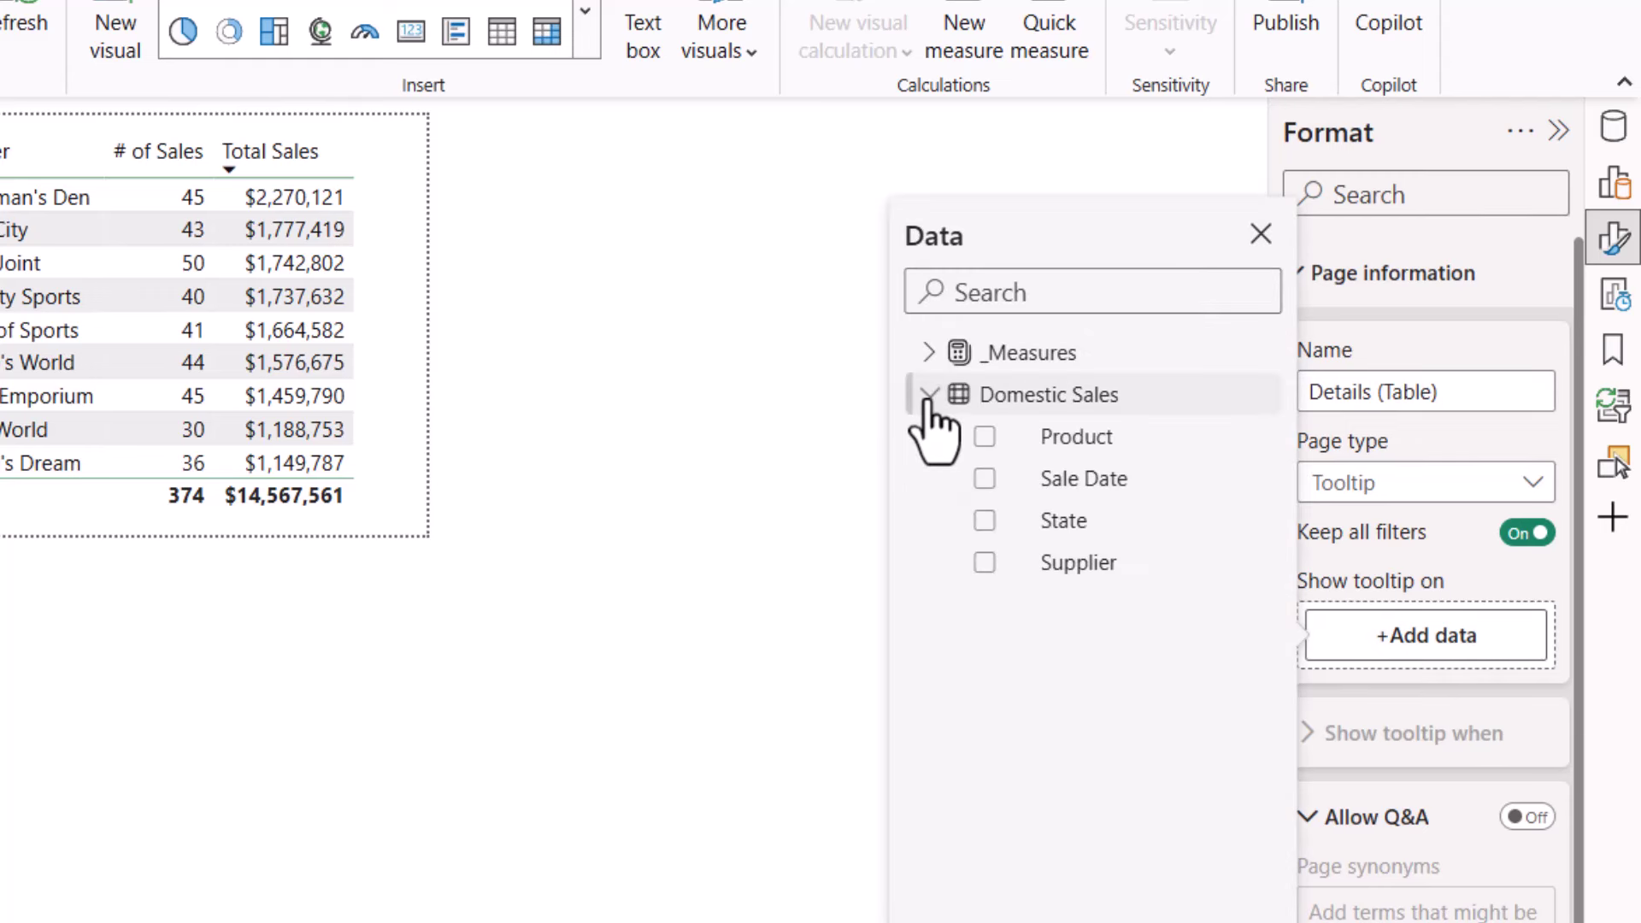
left_click(985, 436)
left_click(1261, 234)
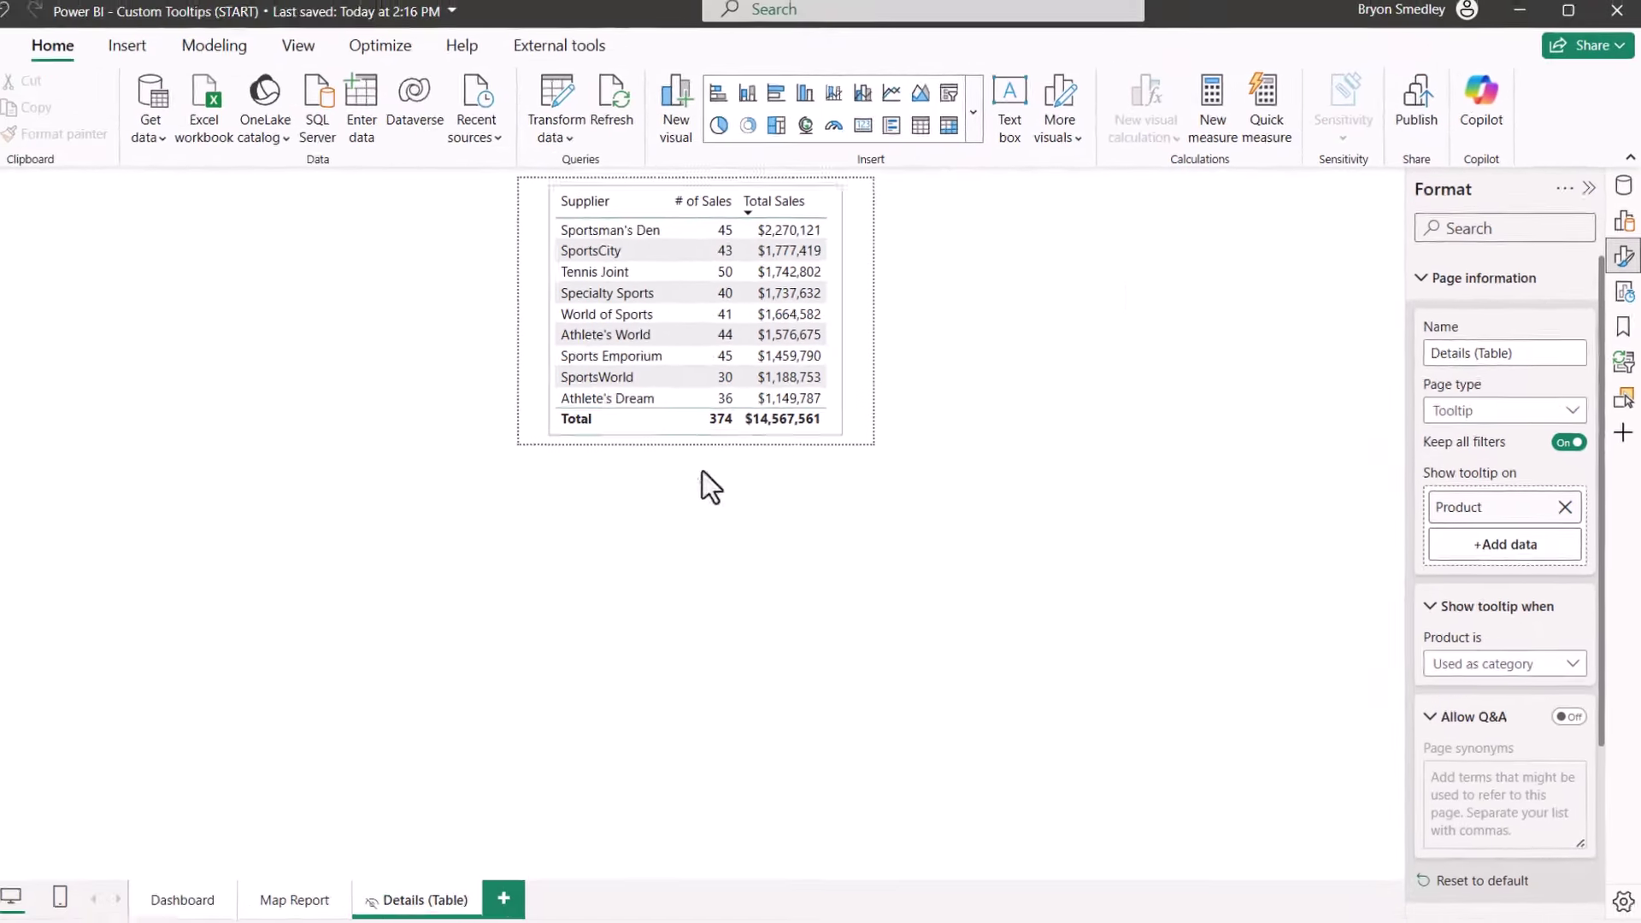
left_click(177, 897)
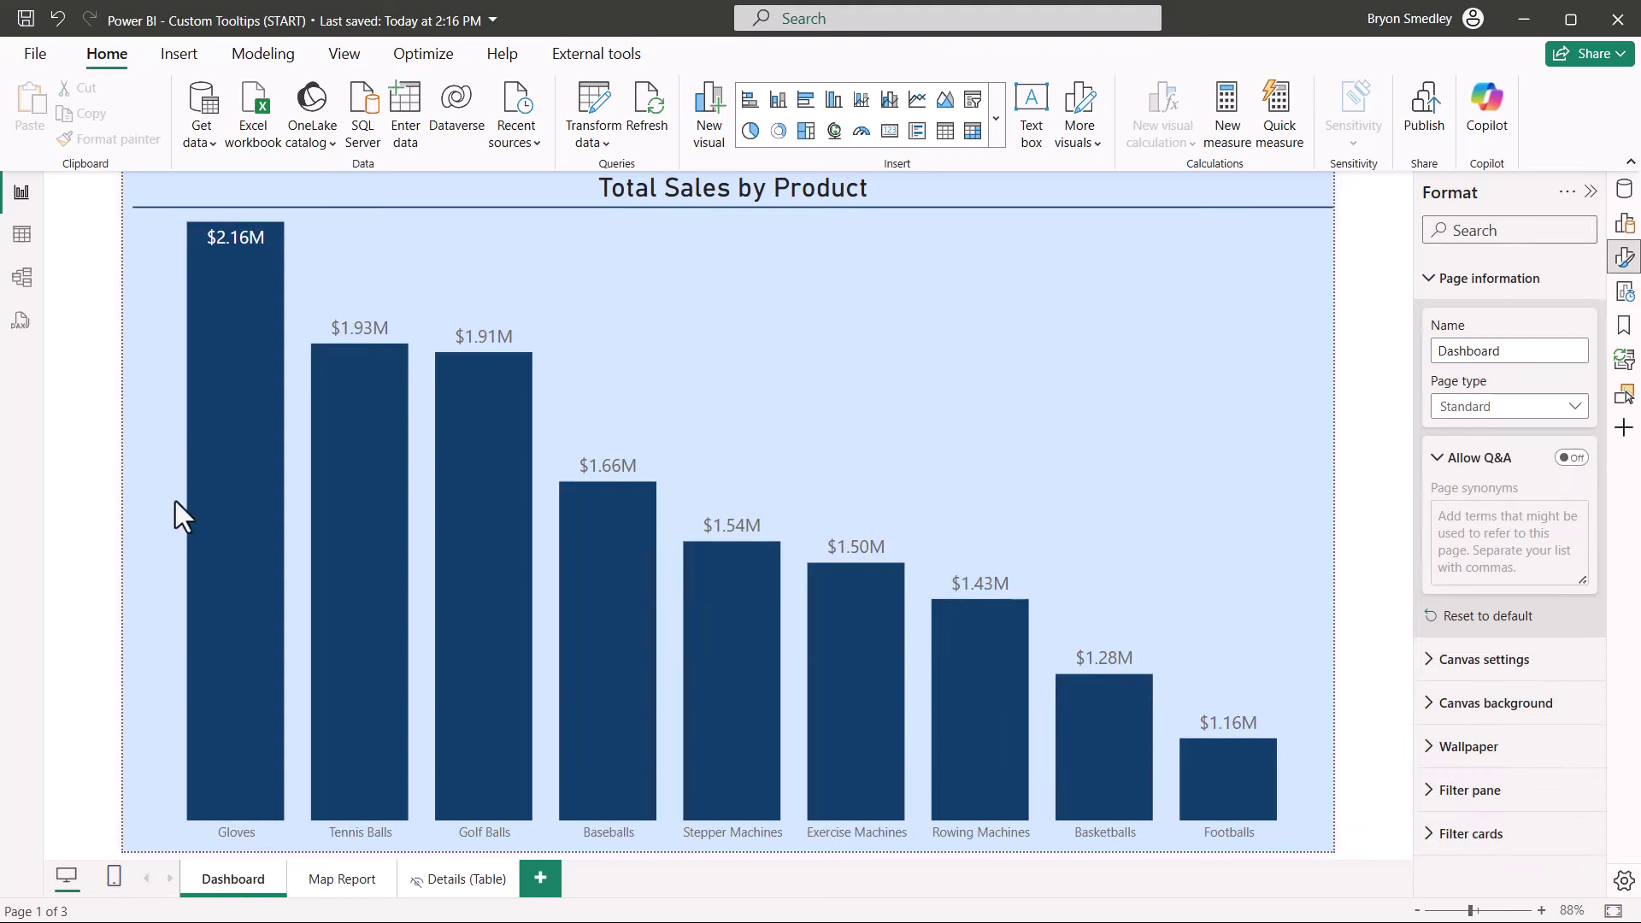
mouse_move(380, 461)
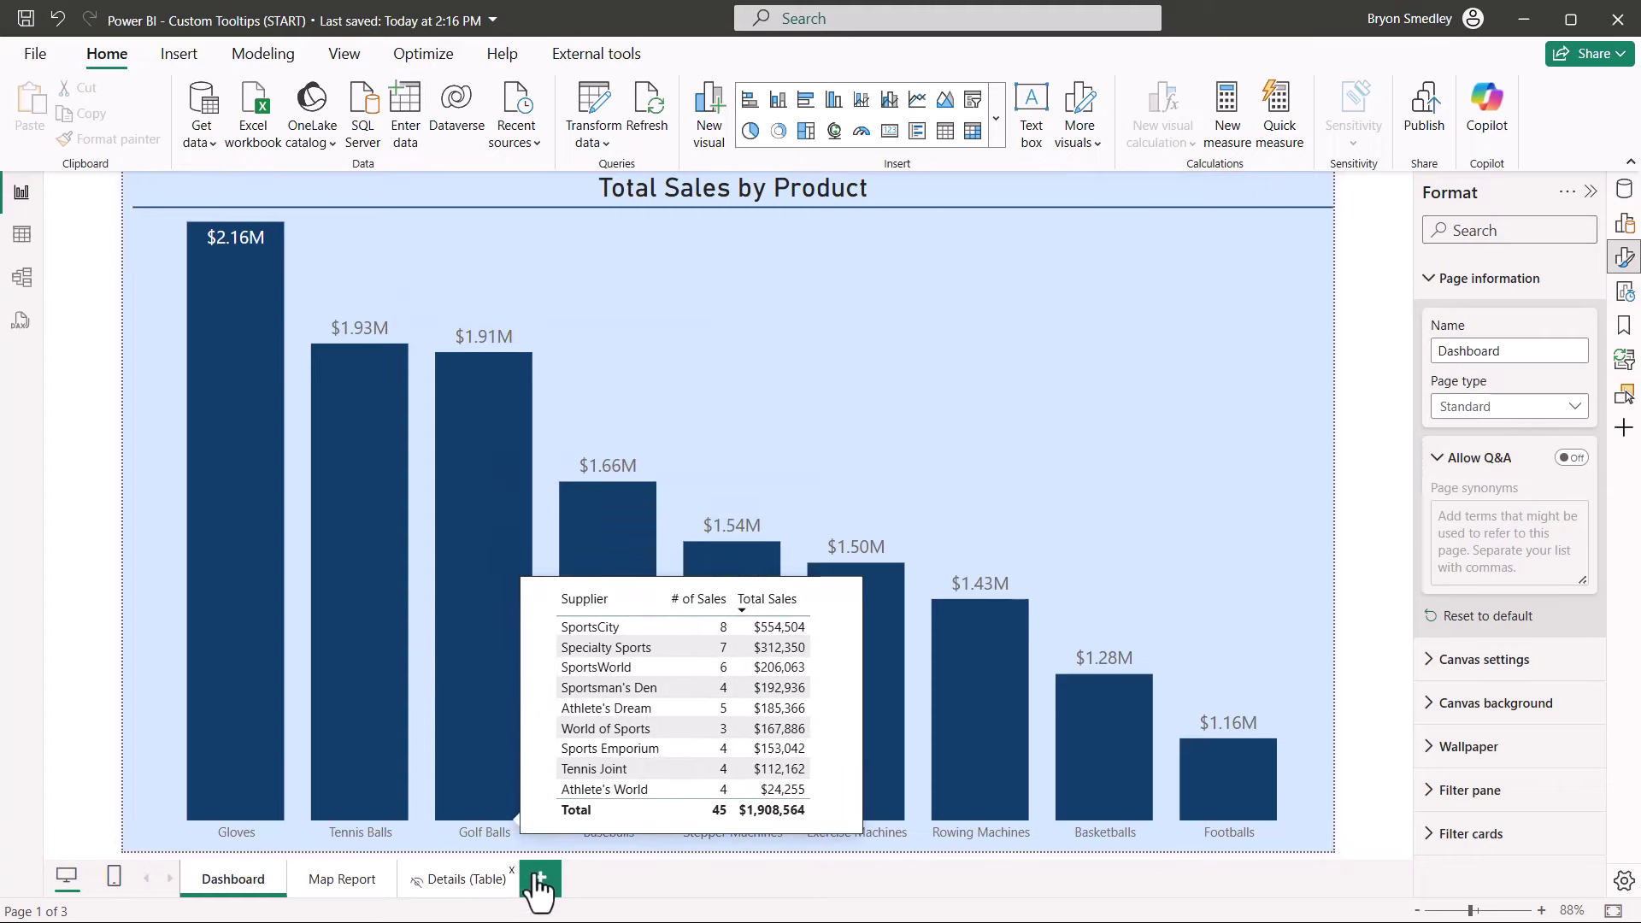
Add a new report page and insert a table with the Product field and the Total Sales measure as columns.
left_click(540, 878)
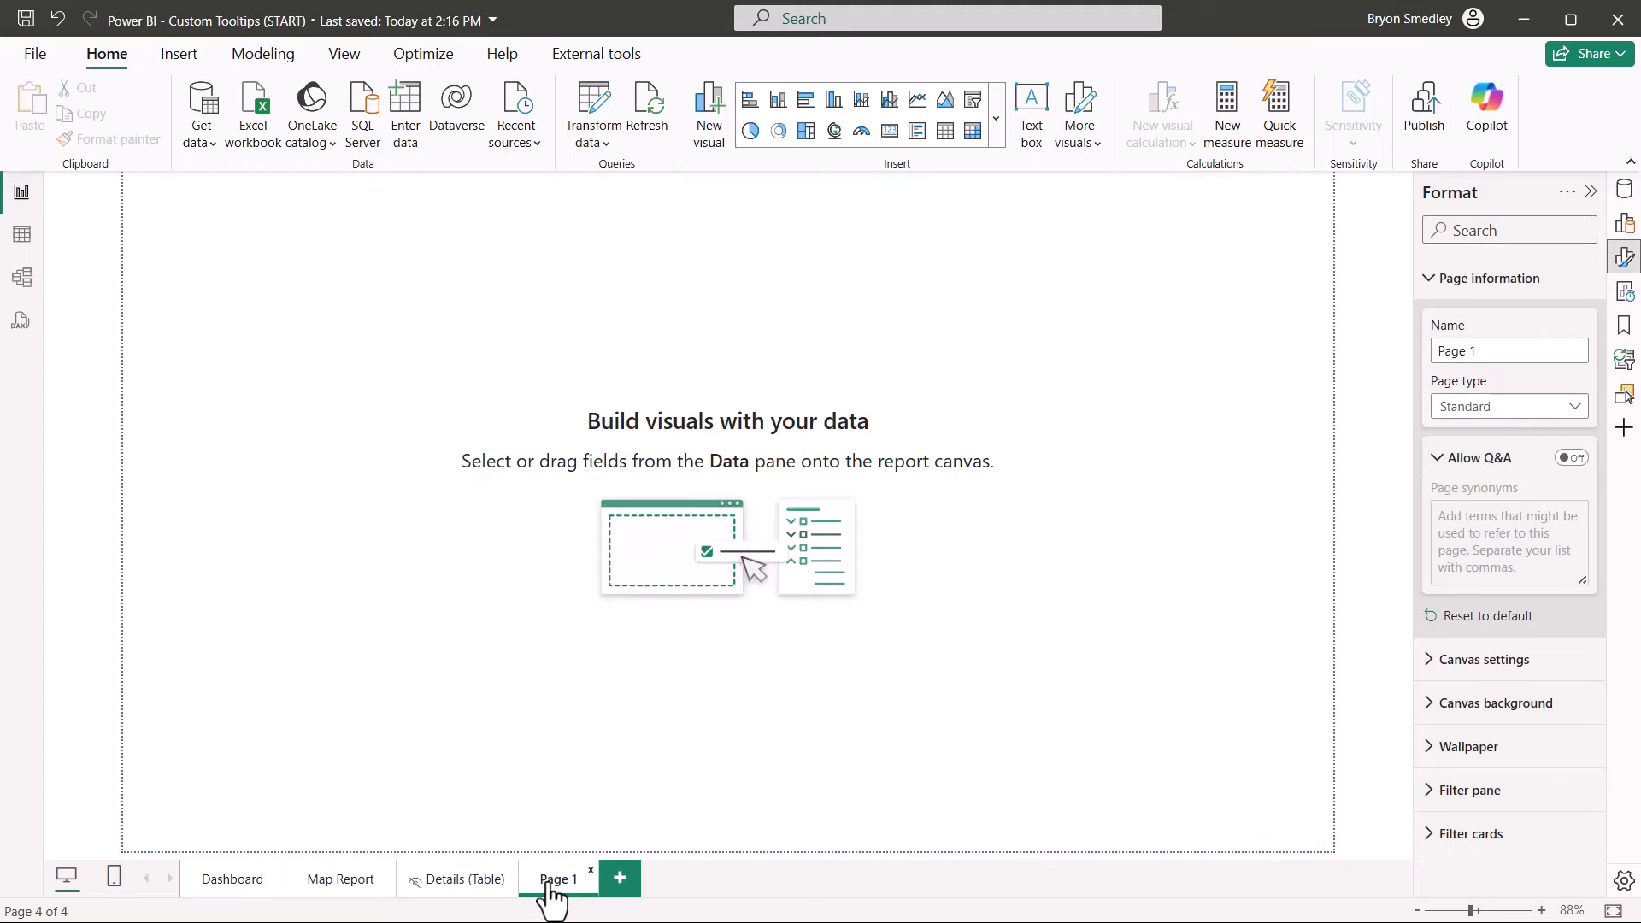
left_click(945, 130)
left_click(564, 354)
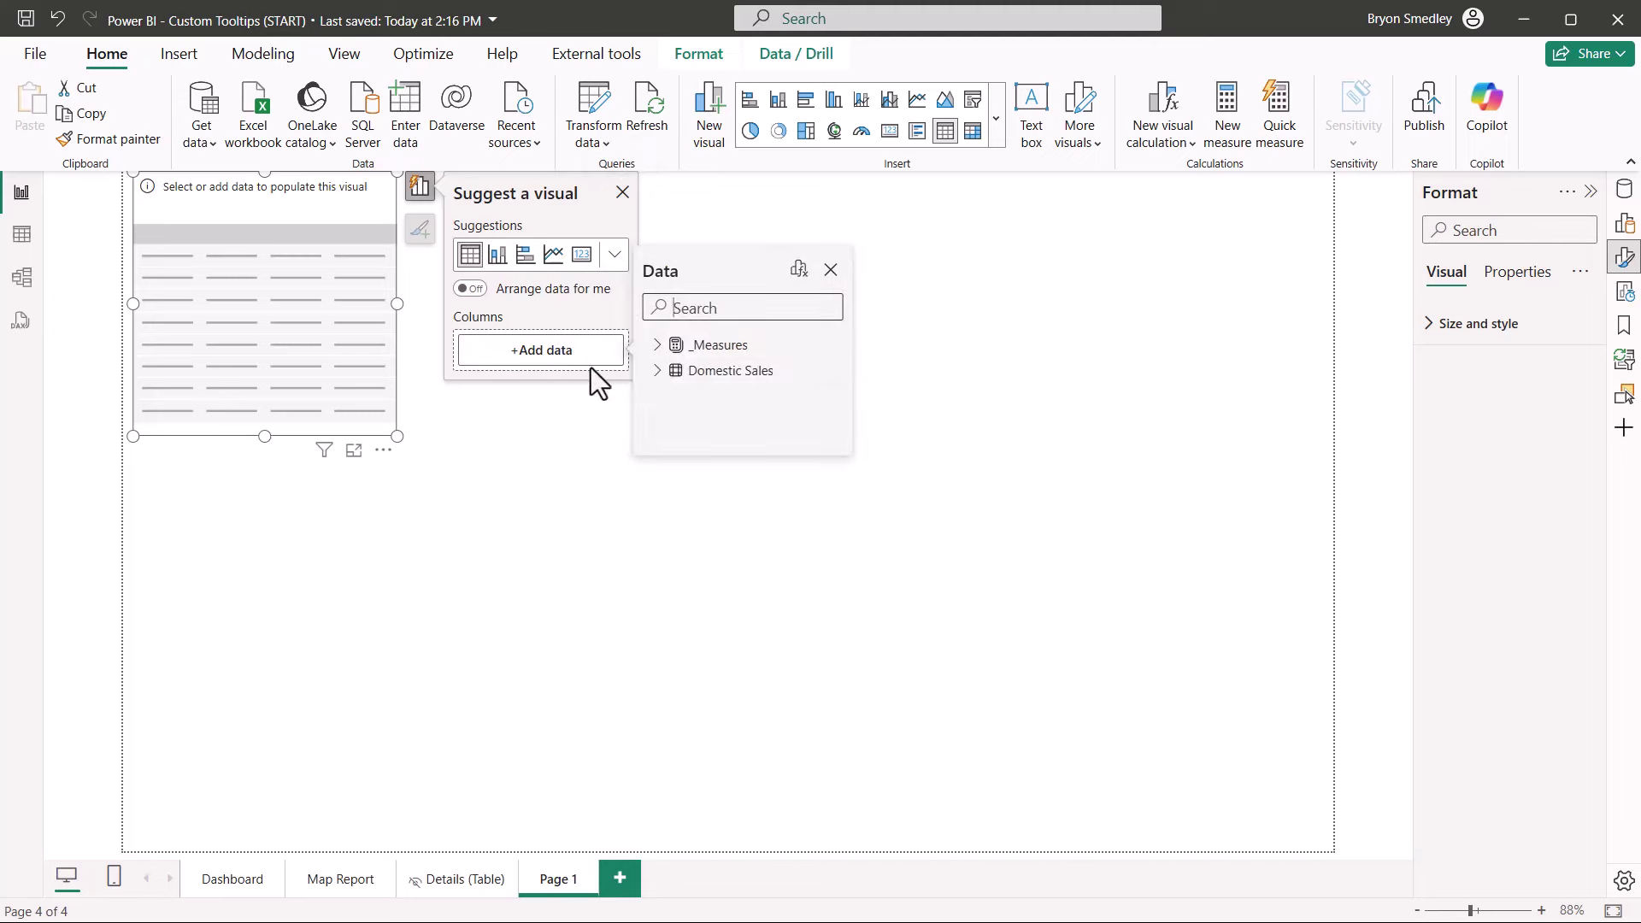
left_click(674, 373)
left_click(690, 396)
left_click(659, 345)
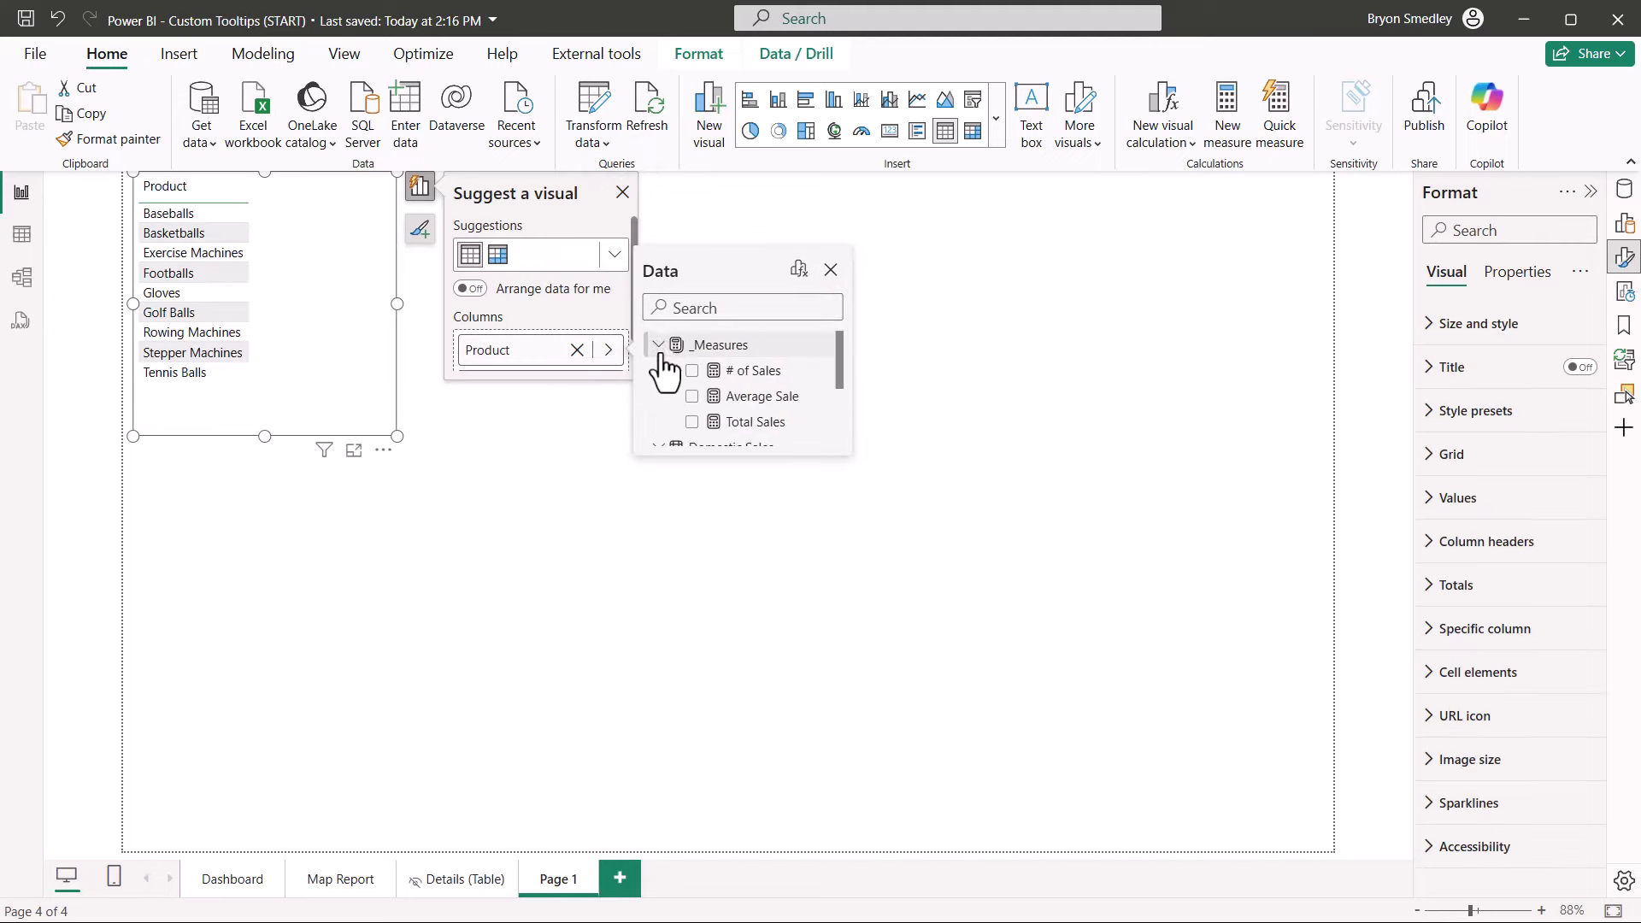
left_click(692, 422)
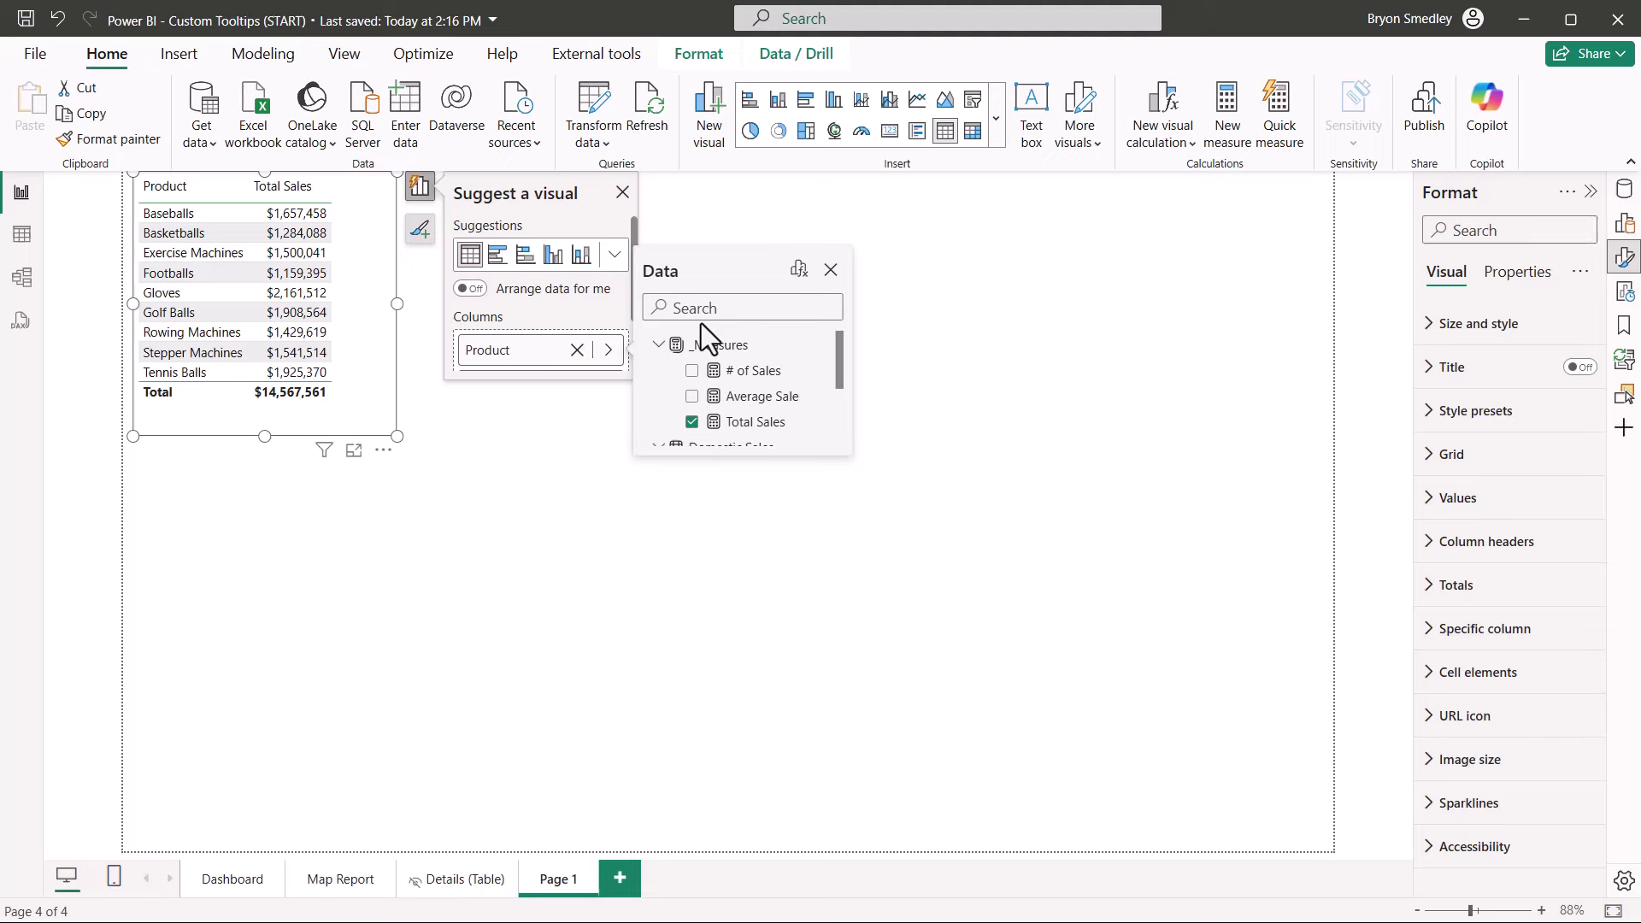
Turn on tooltips for the product table to check the one on the Footballs row, and switch them off again.
left_click(1520, 275)
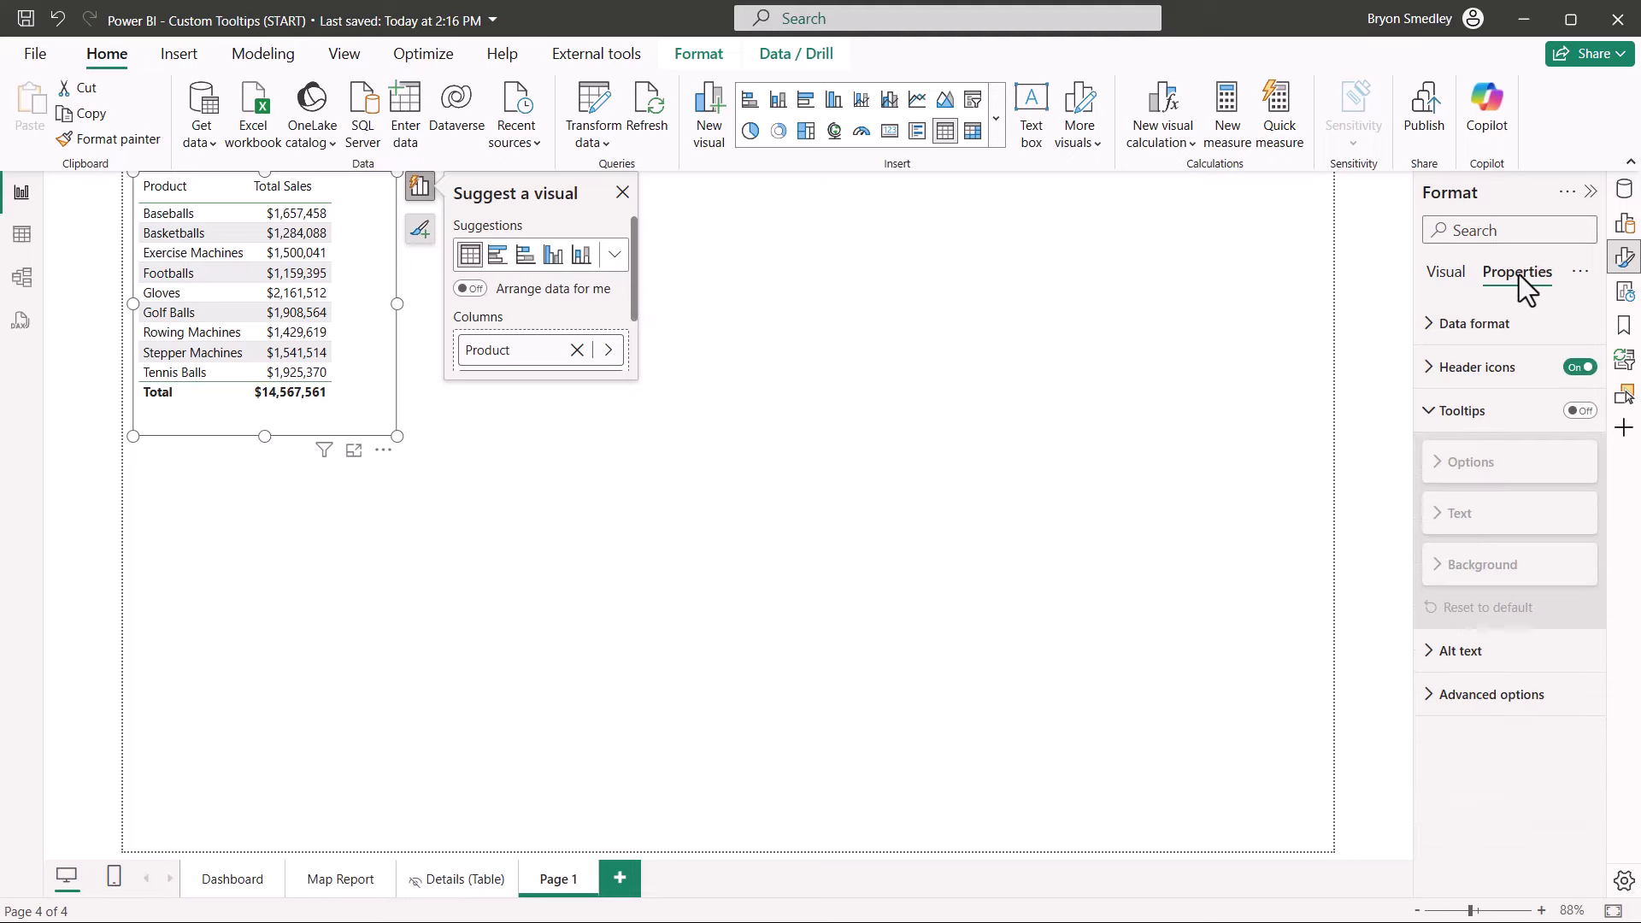
left_click(1580, 412)
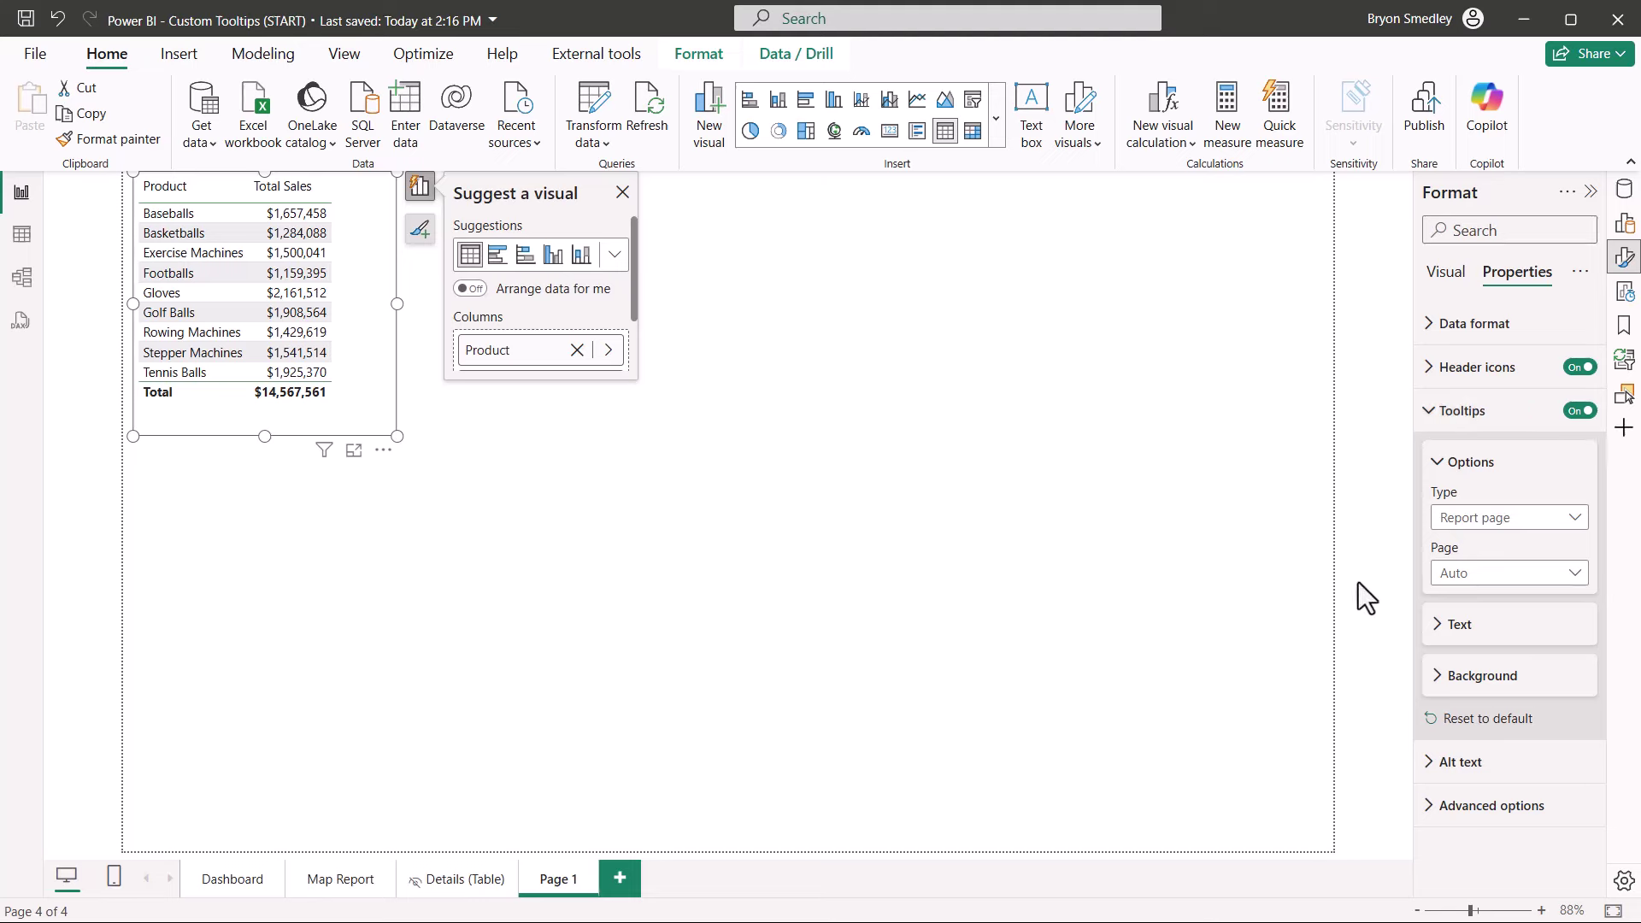
mouse_move(166, 277)
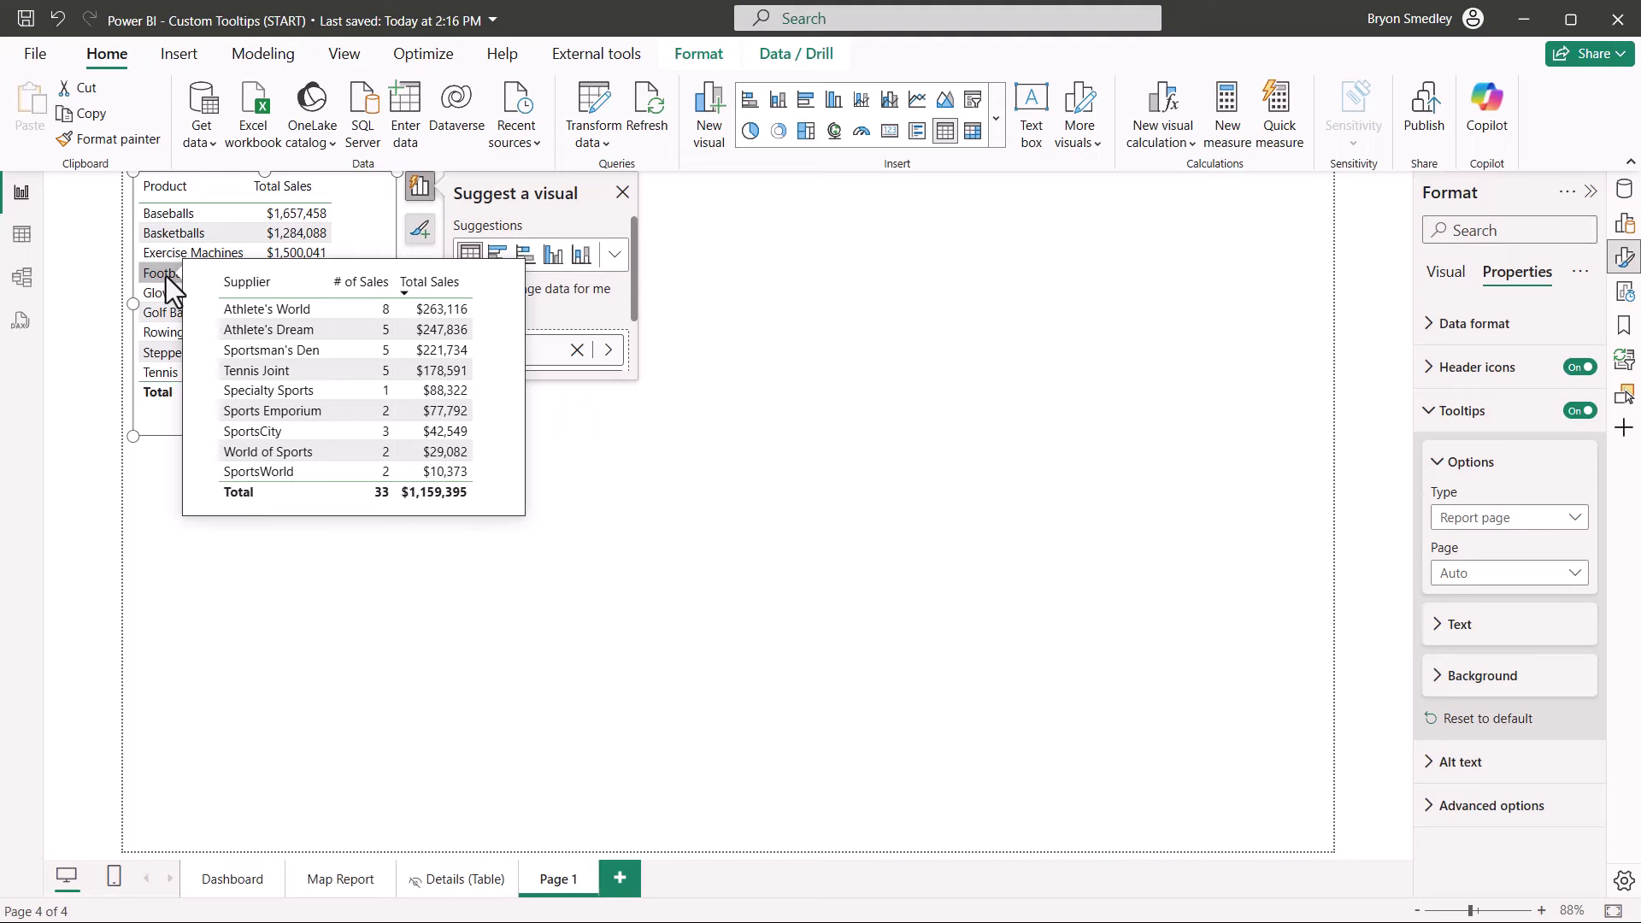
left_click(1579, 410)
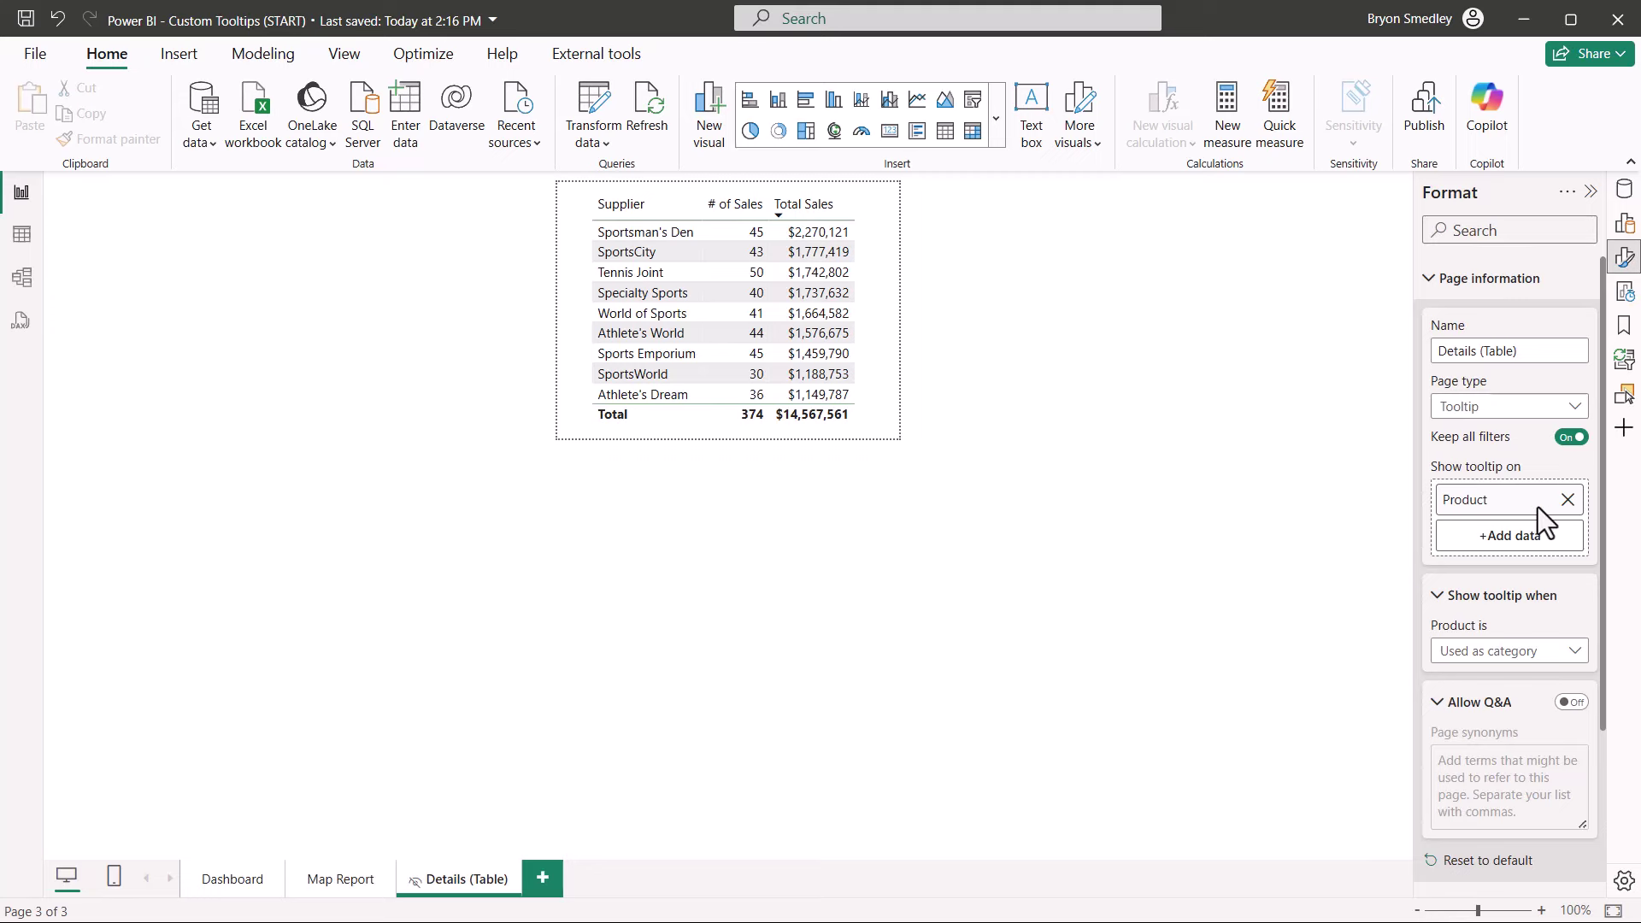
Remove Product from the Details (Table) page's tooltip fields and check the tooltip on the Dashboard's Tennis Balls column.
left_click(1568, 500)
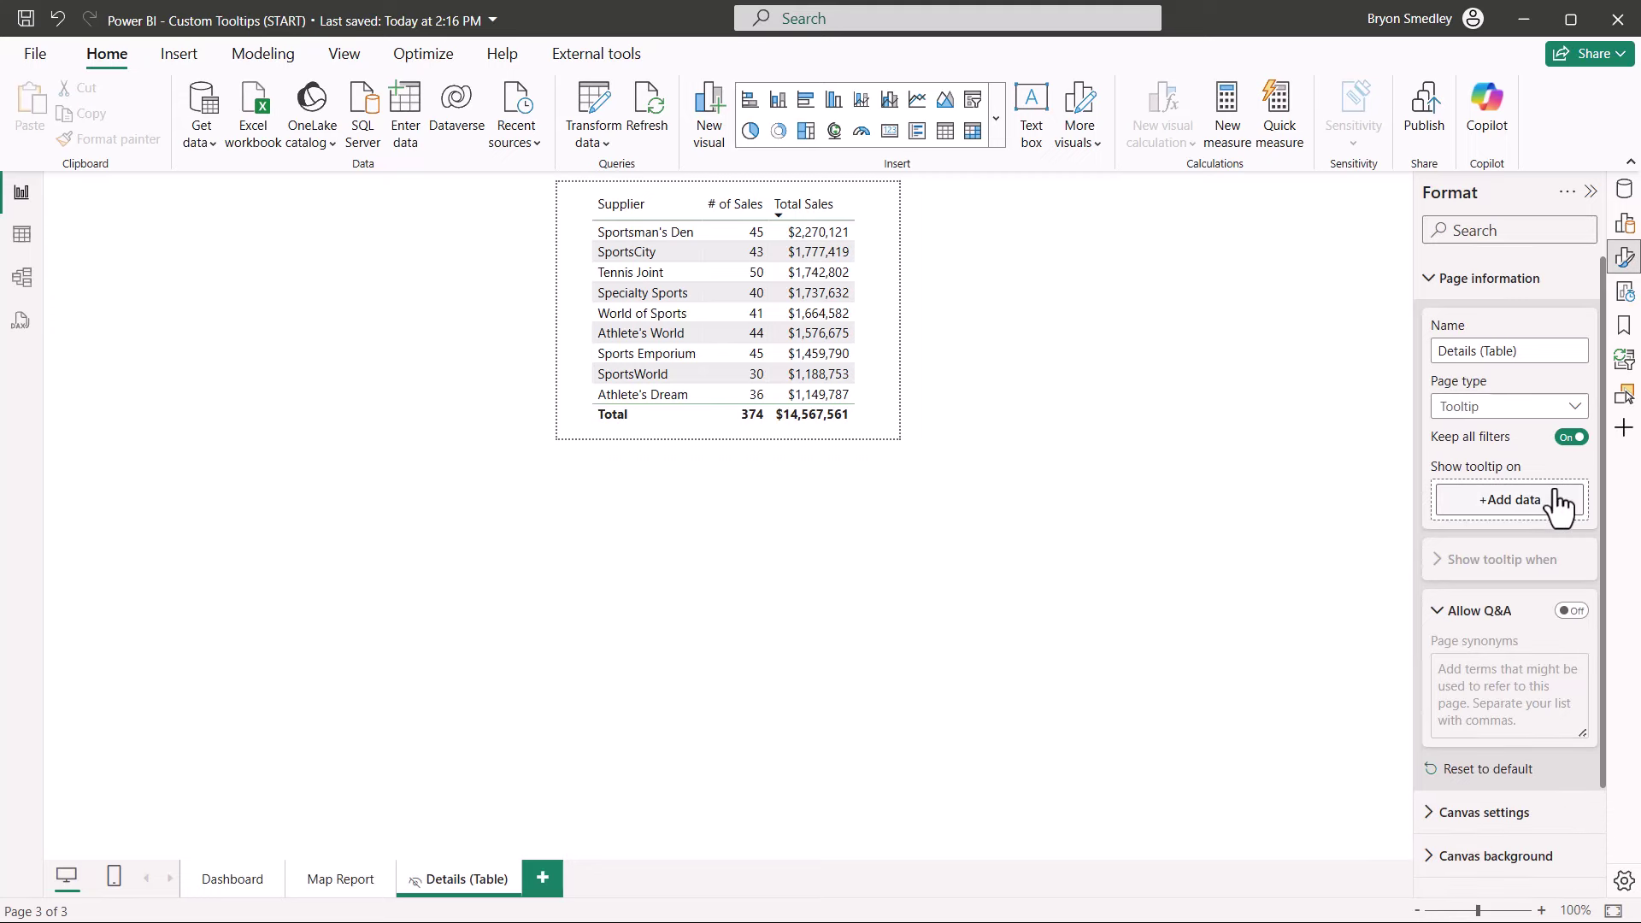
left_click(243, 872)
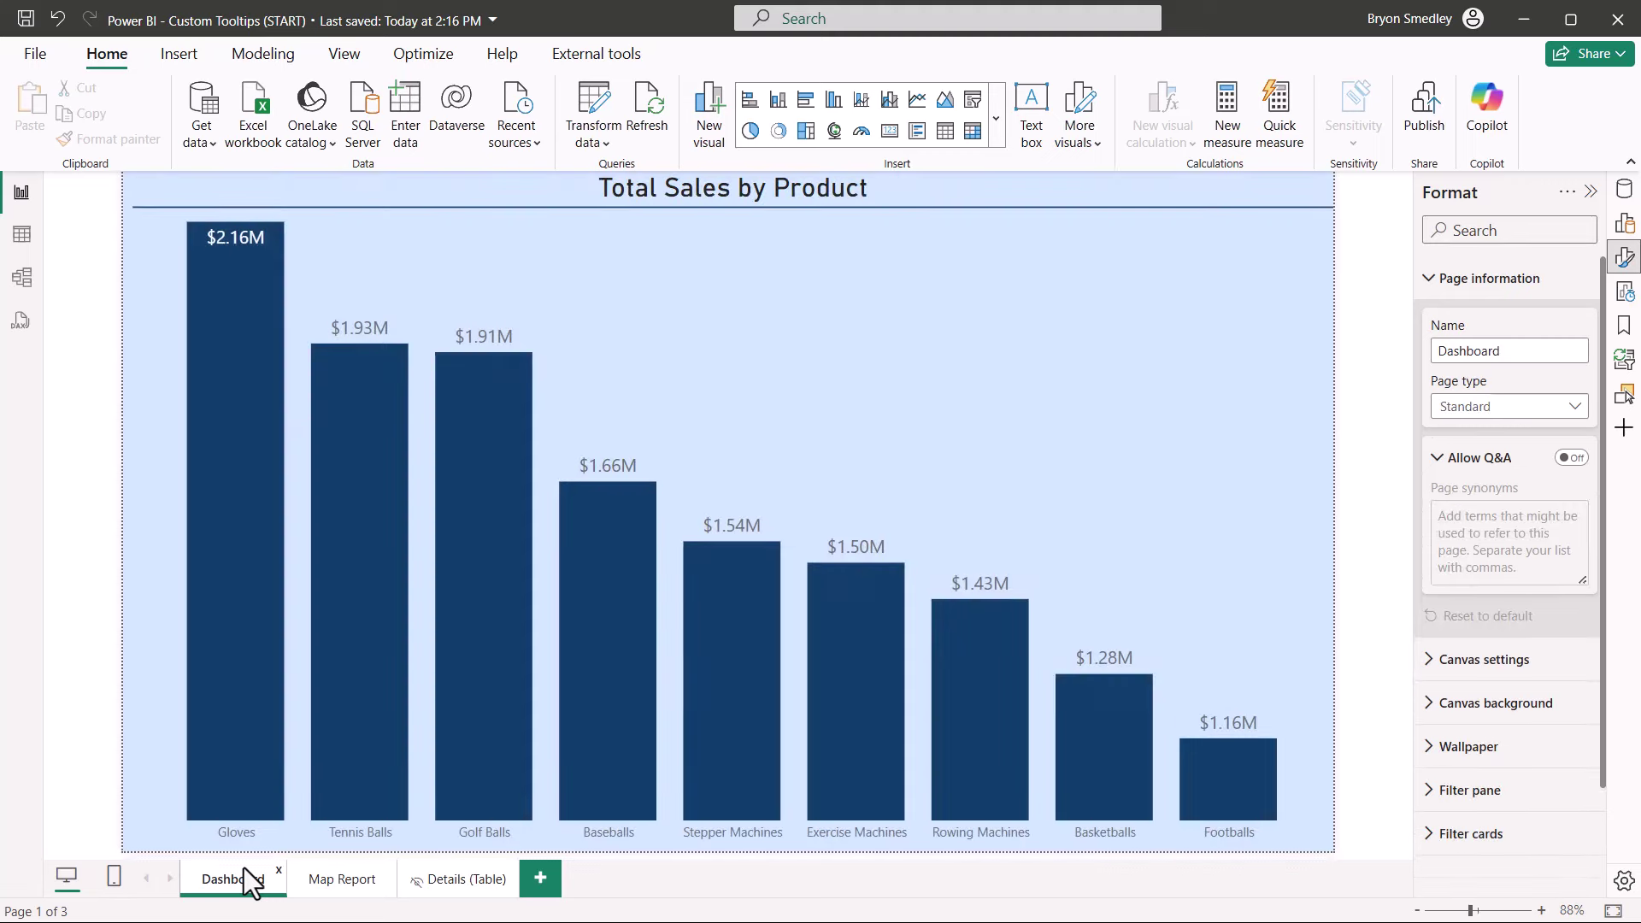
mouse_move(364, 532)
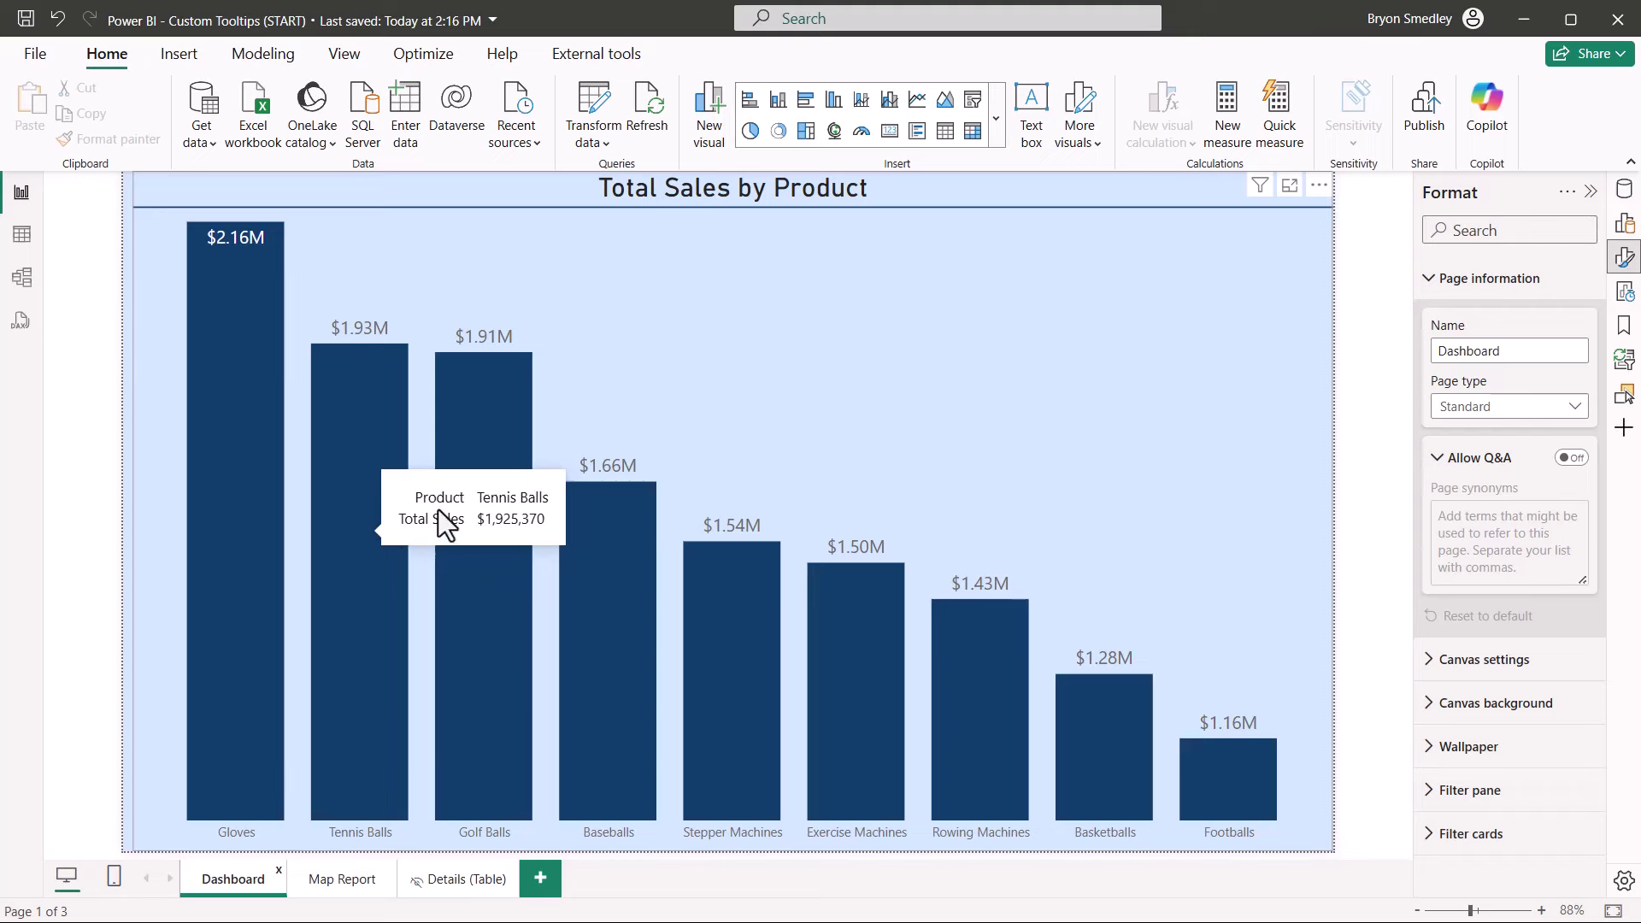
Set the Total Sales by Product chart's tooltip page to Details (Table) and check the tooltip on the chart.
left_click(730, 423)
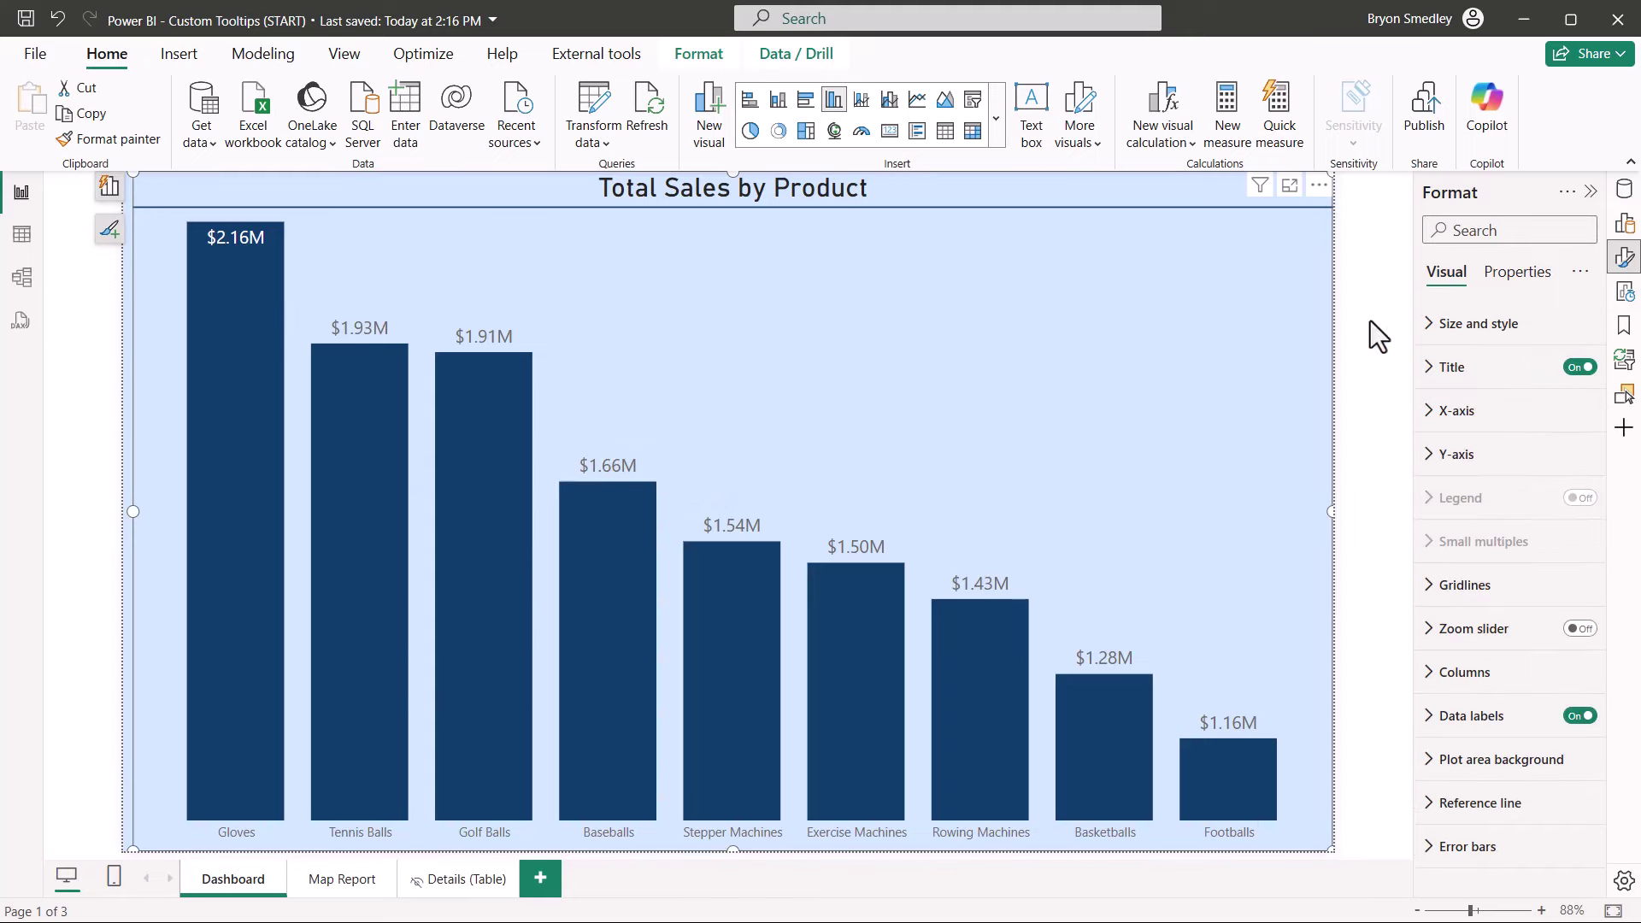
left_click(1516, 273)
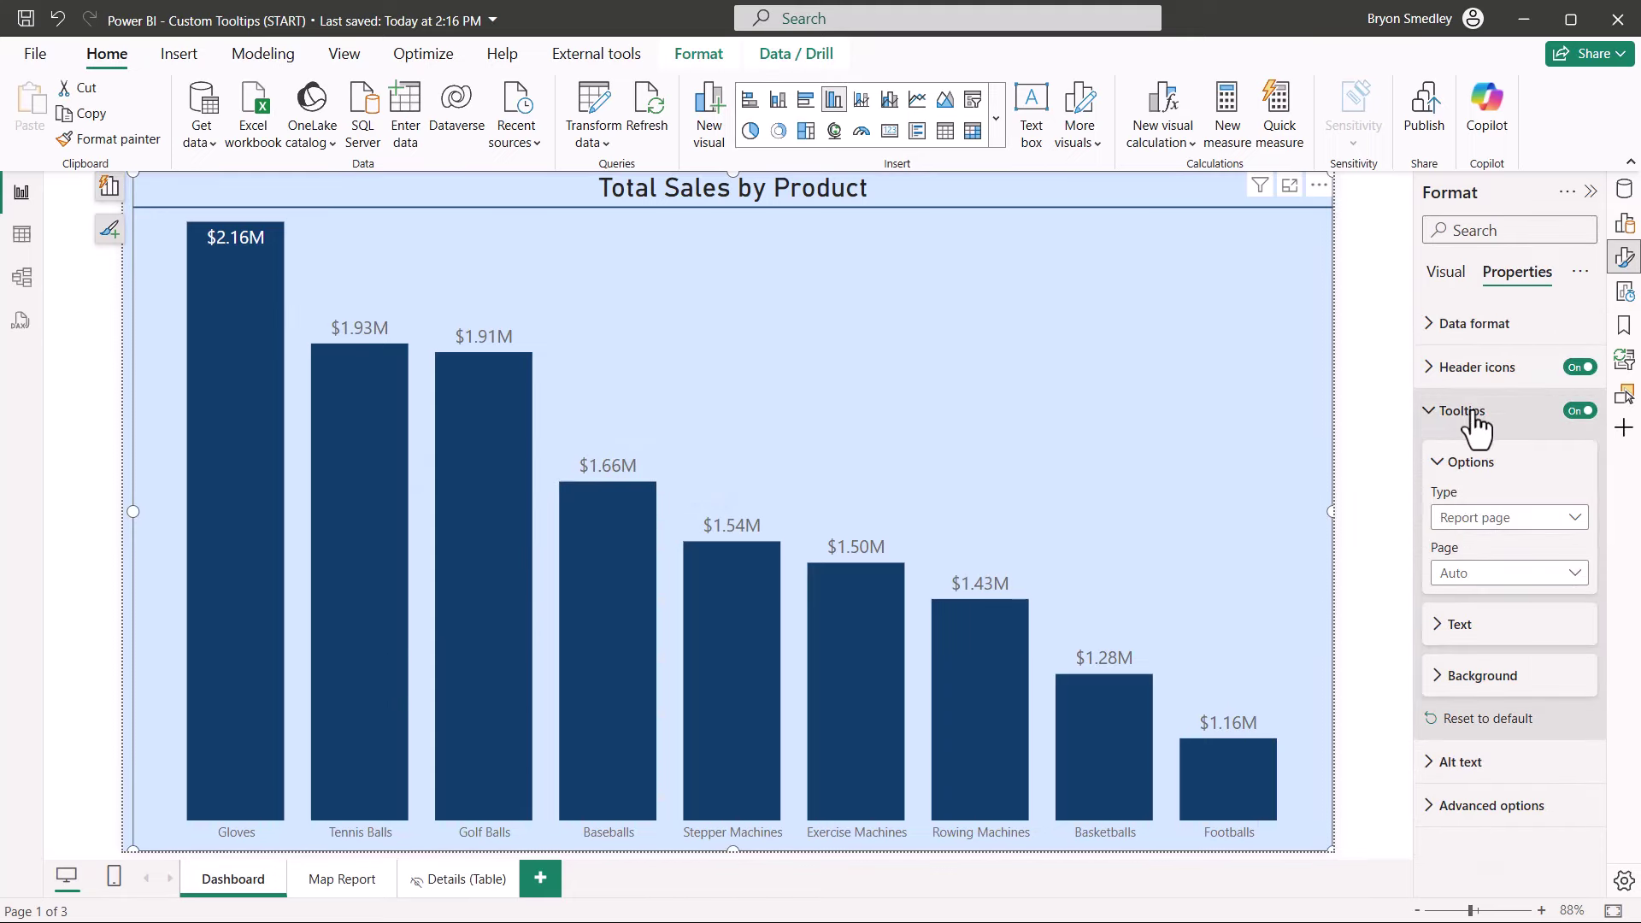
left_click(1519, 579)
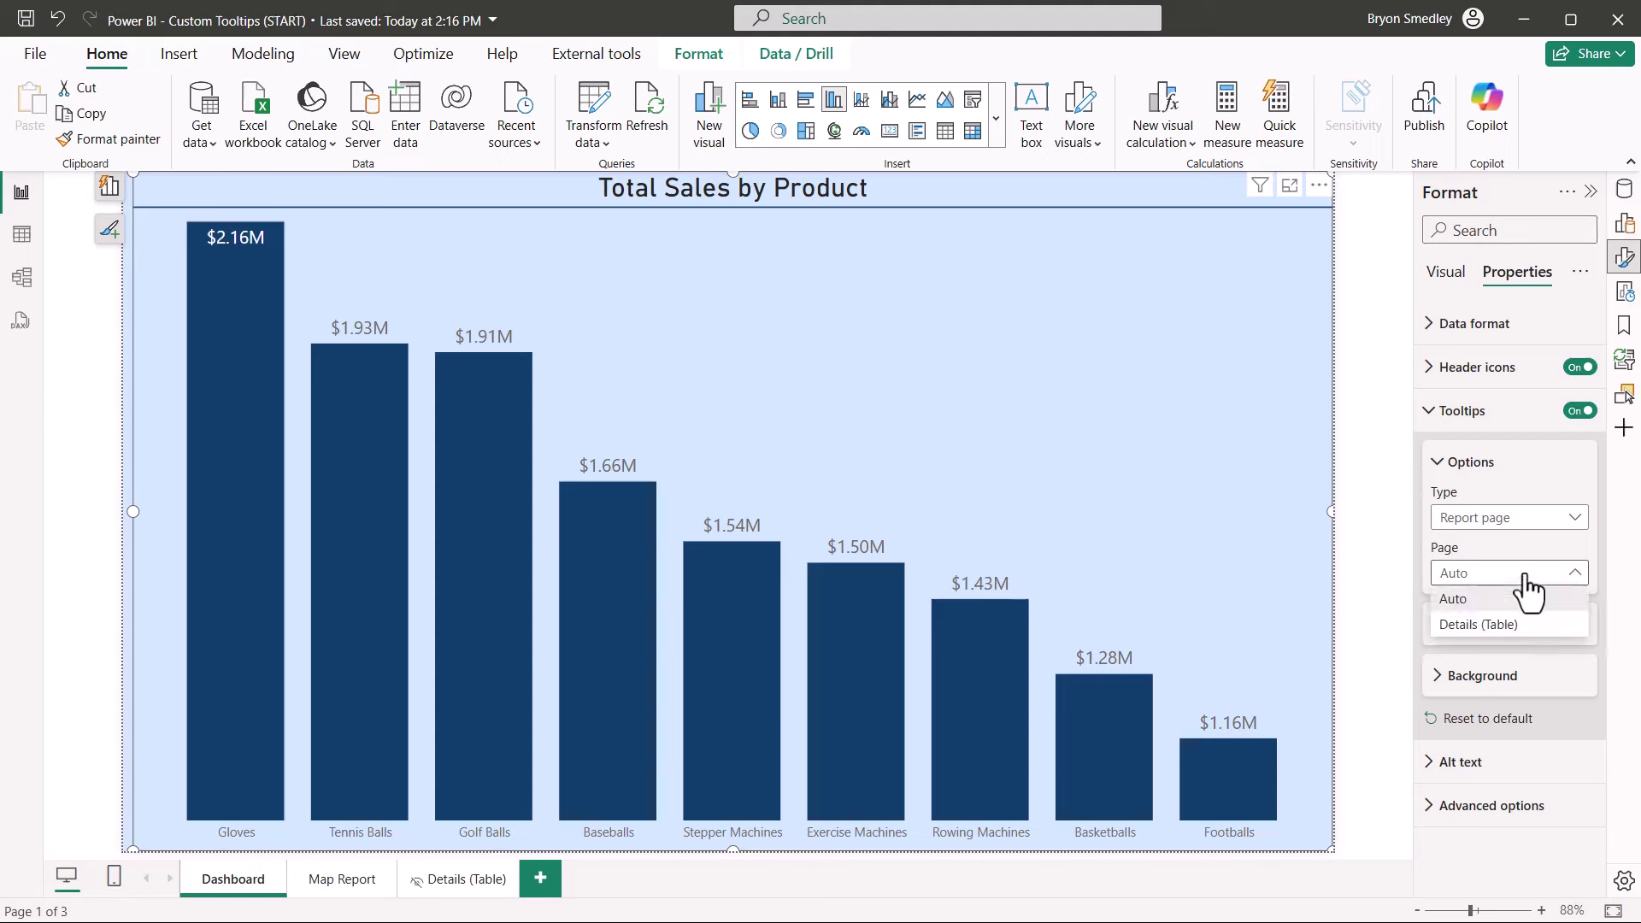
left_click(1475, 630)
mouse_move(462, 513)
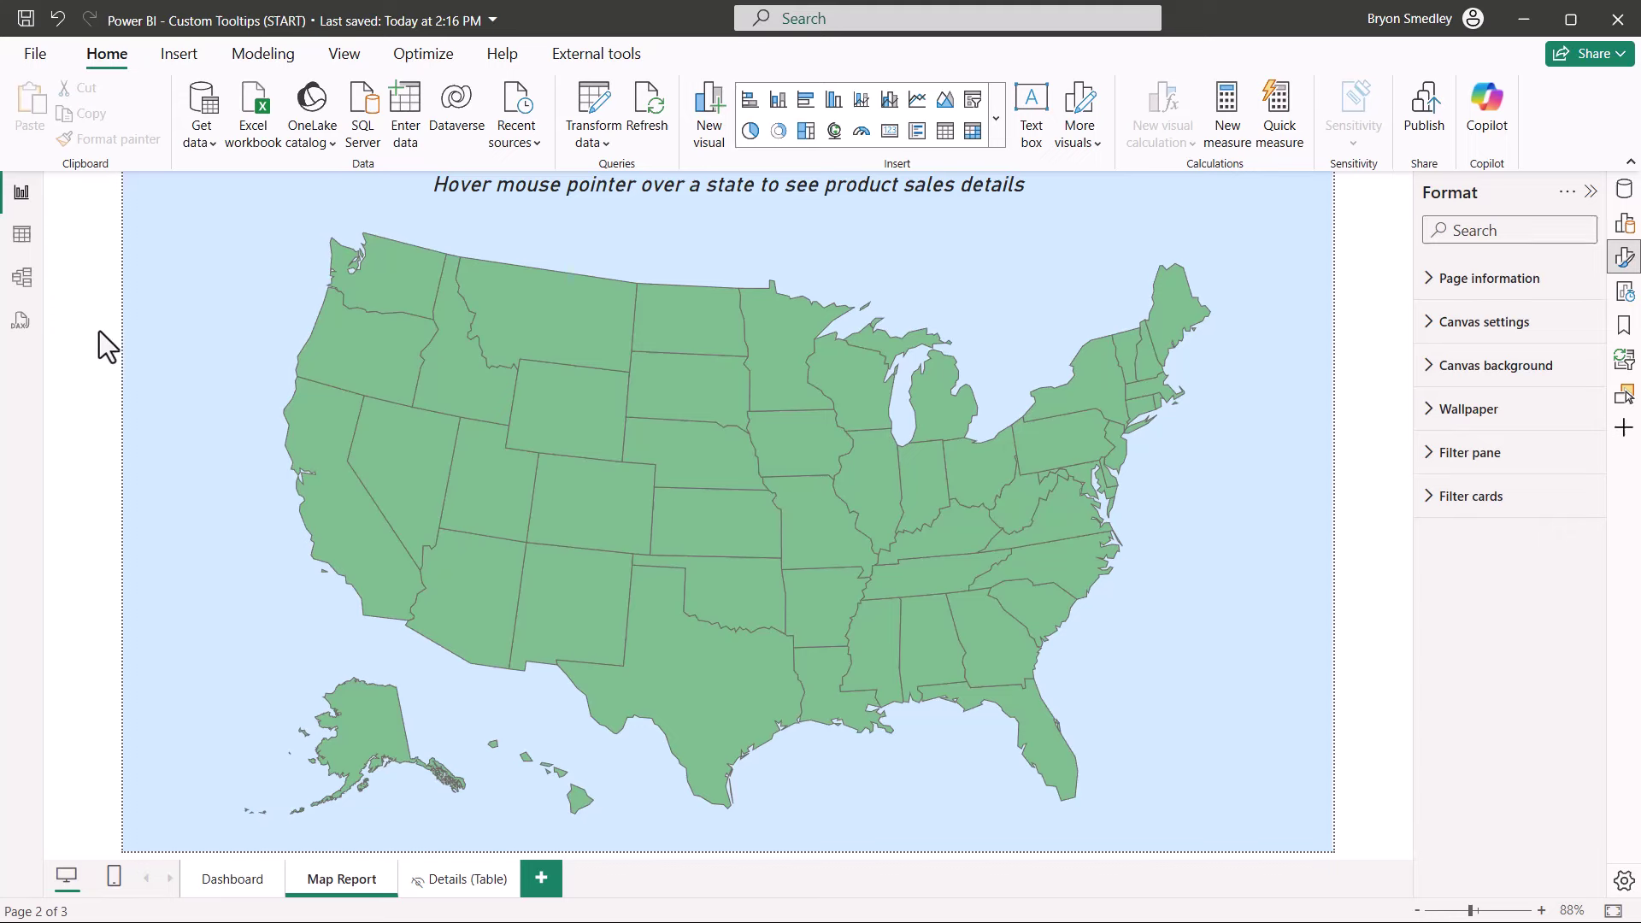
Check the default tooltip for Wyoming on the Map Report page's map and add a new report page.
mouse_move(570, 384)
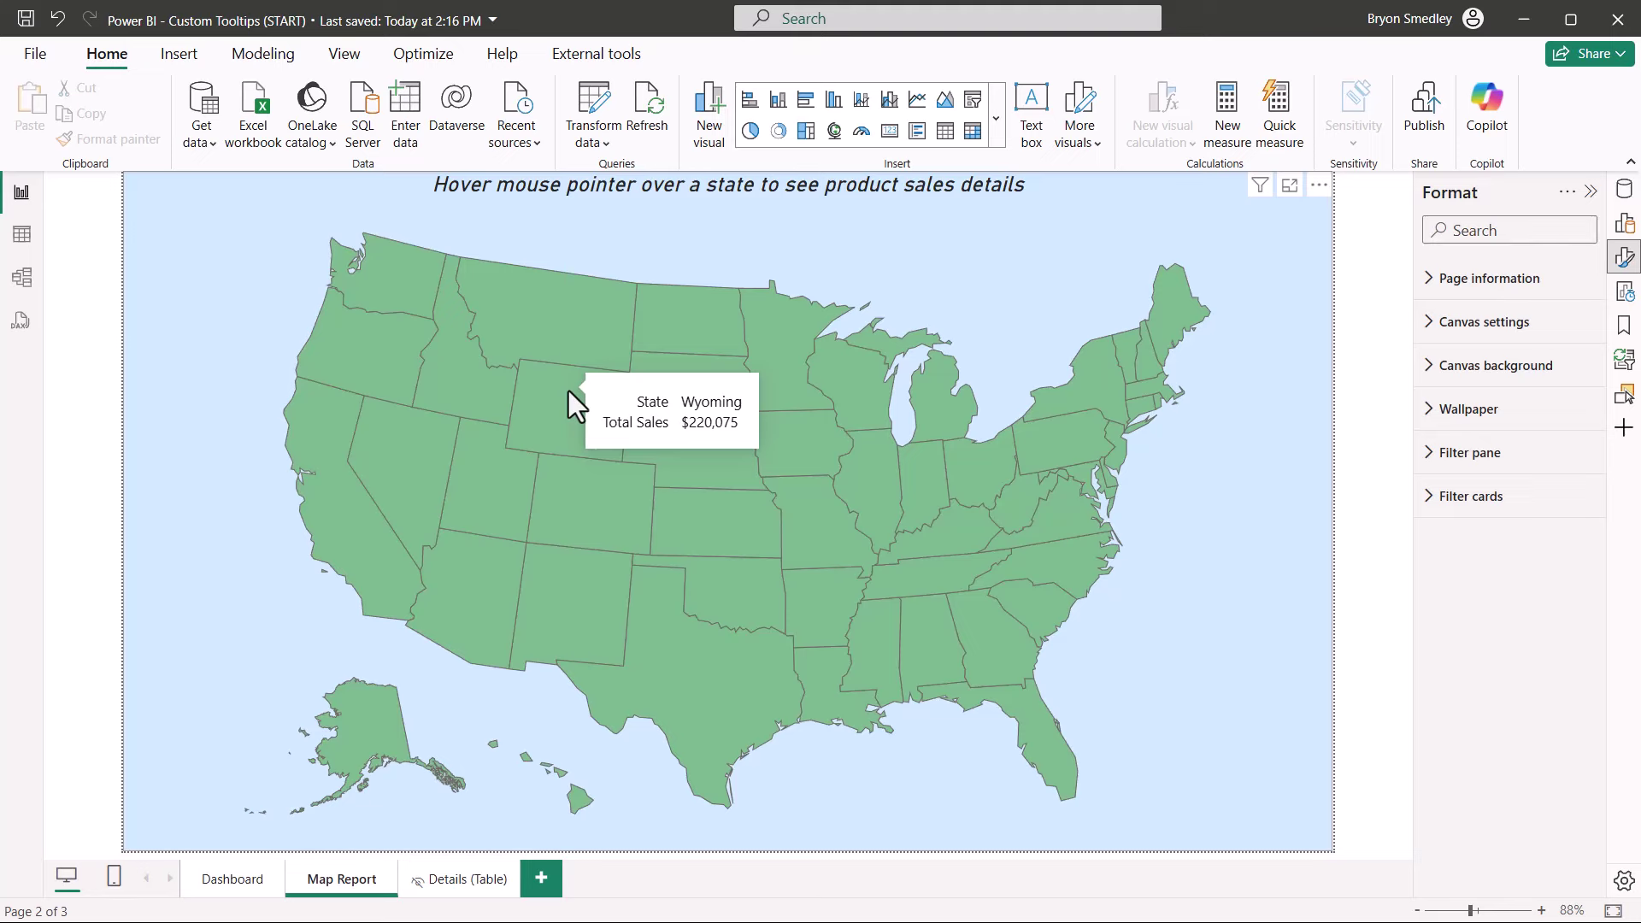
left_click(541, 878)
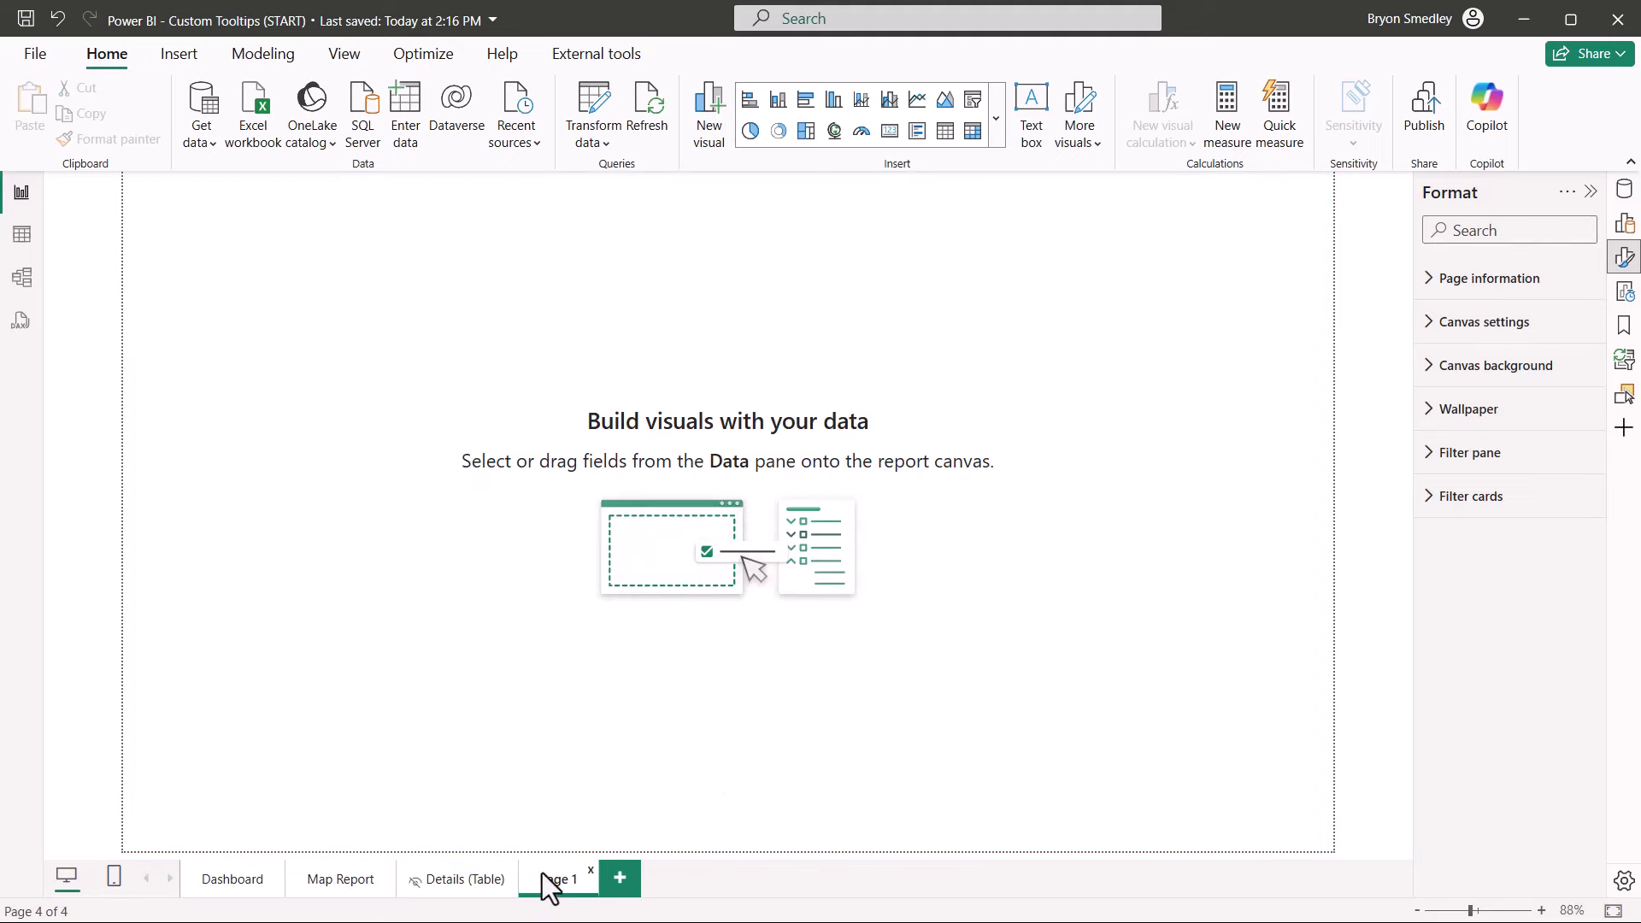
left_click(1429, 280)
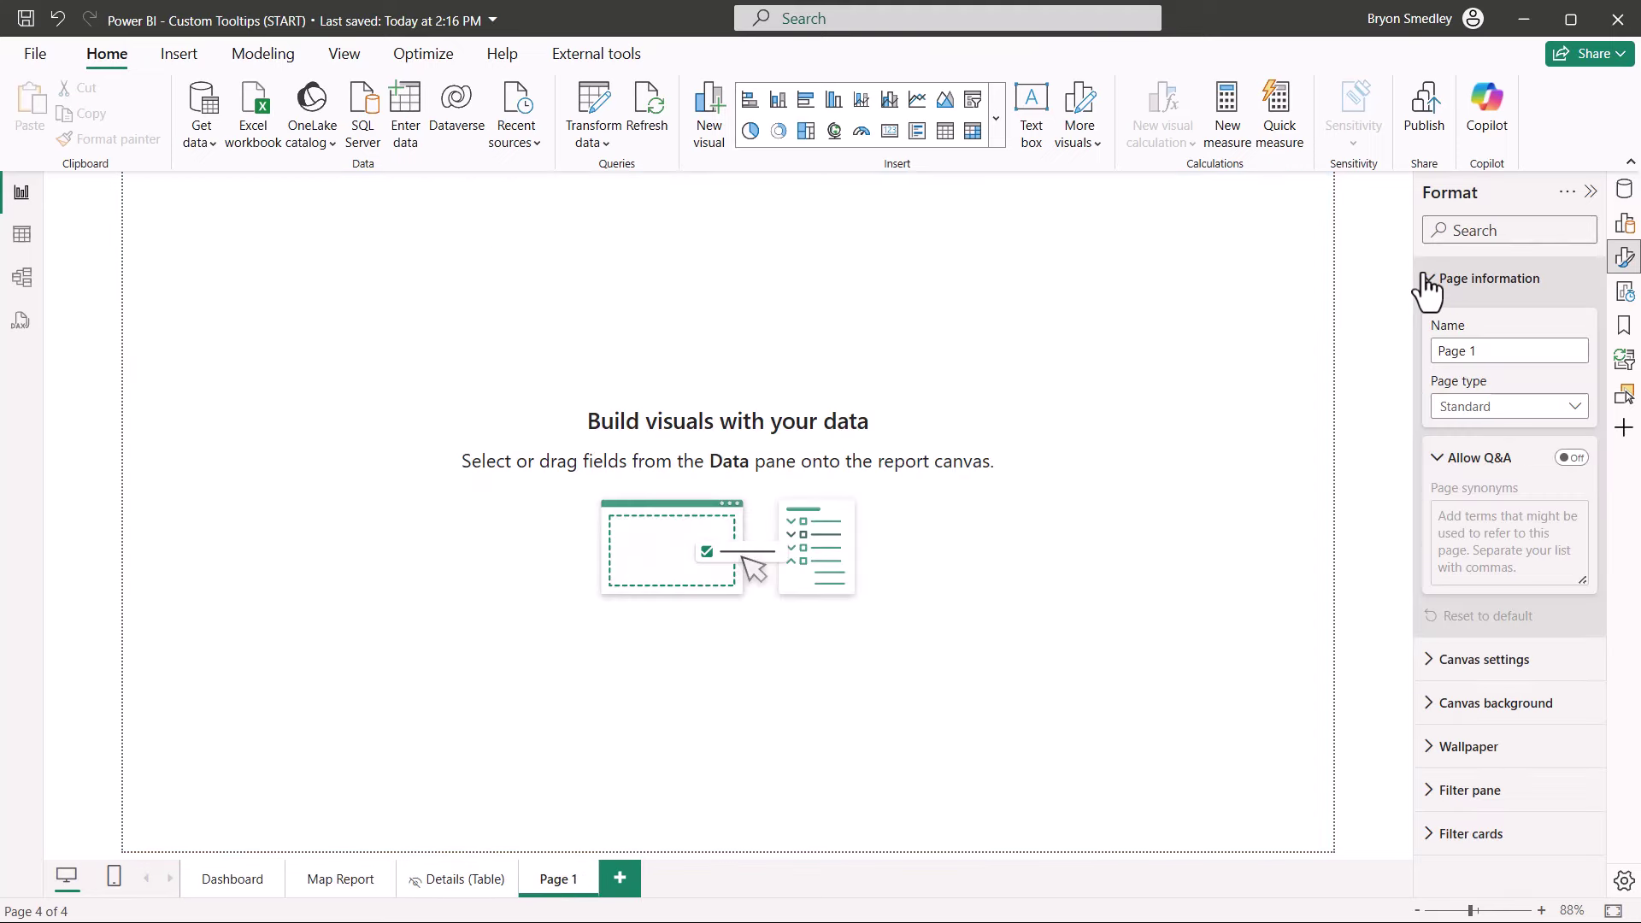
left_click(1576, 408)
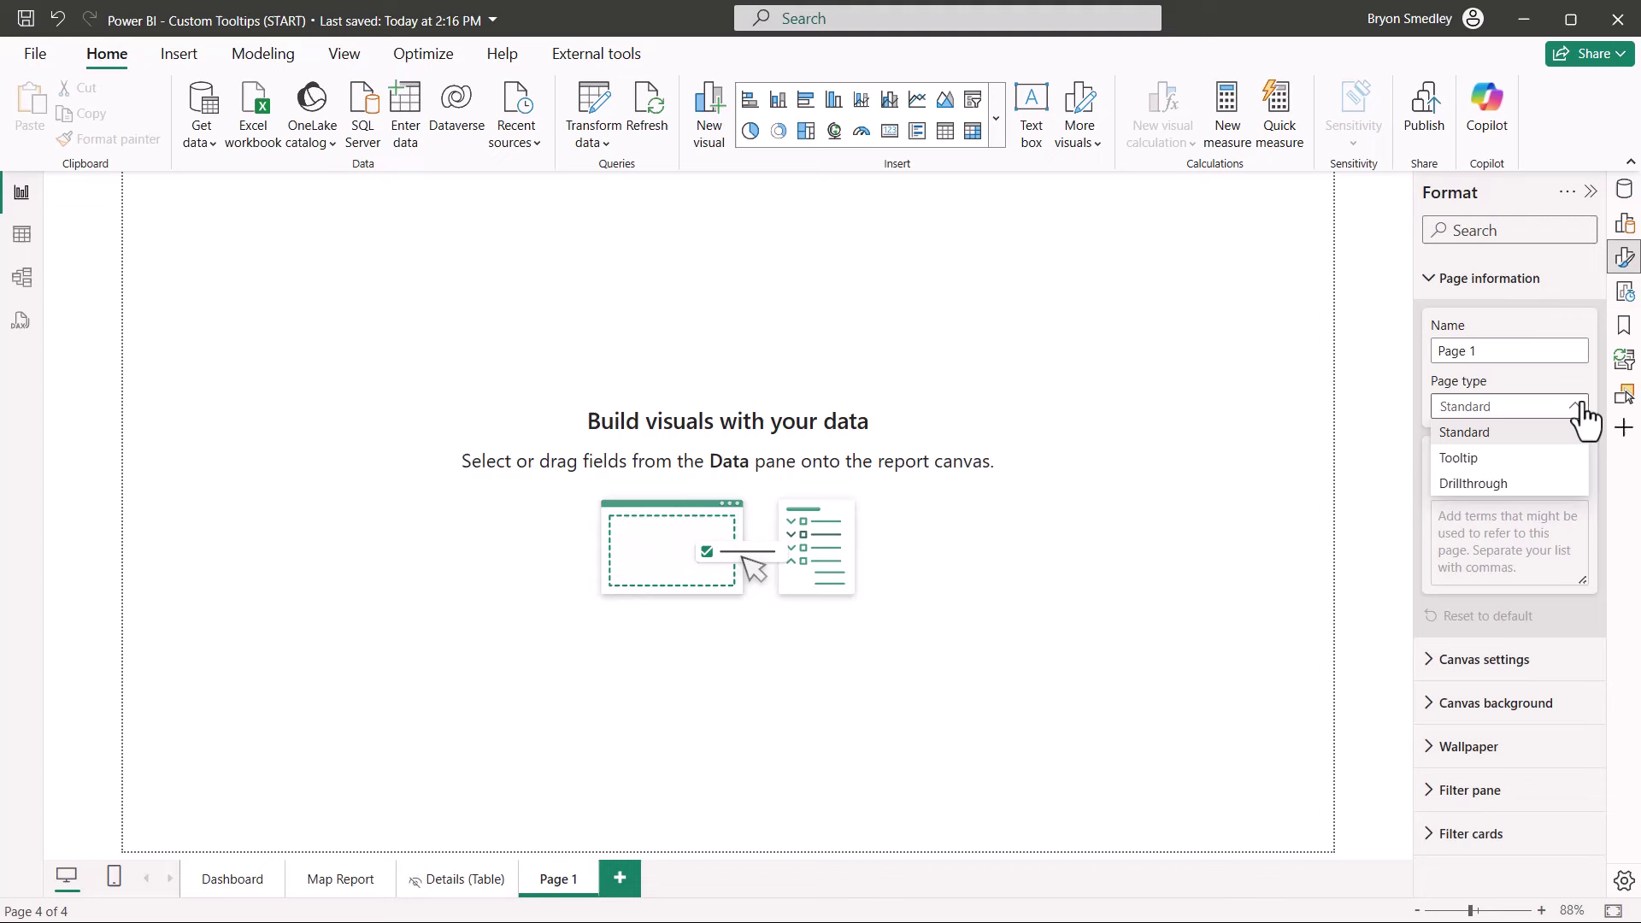
left_click(1458, 459)
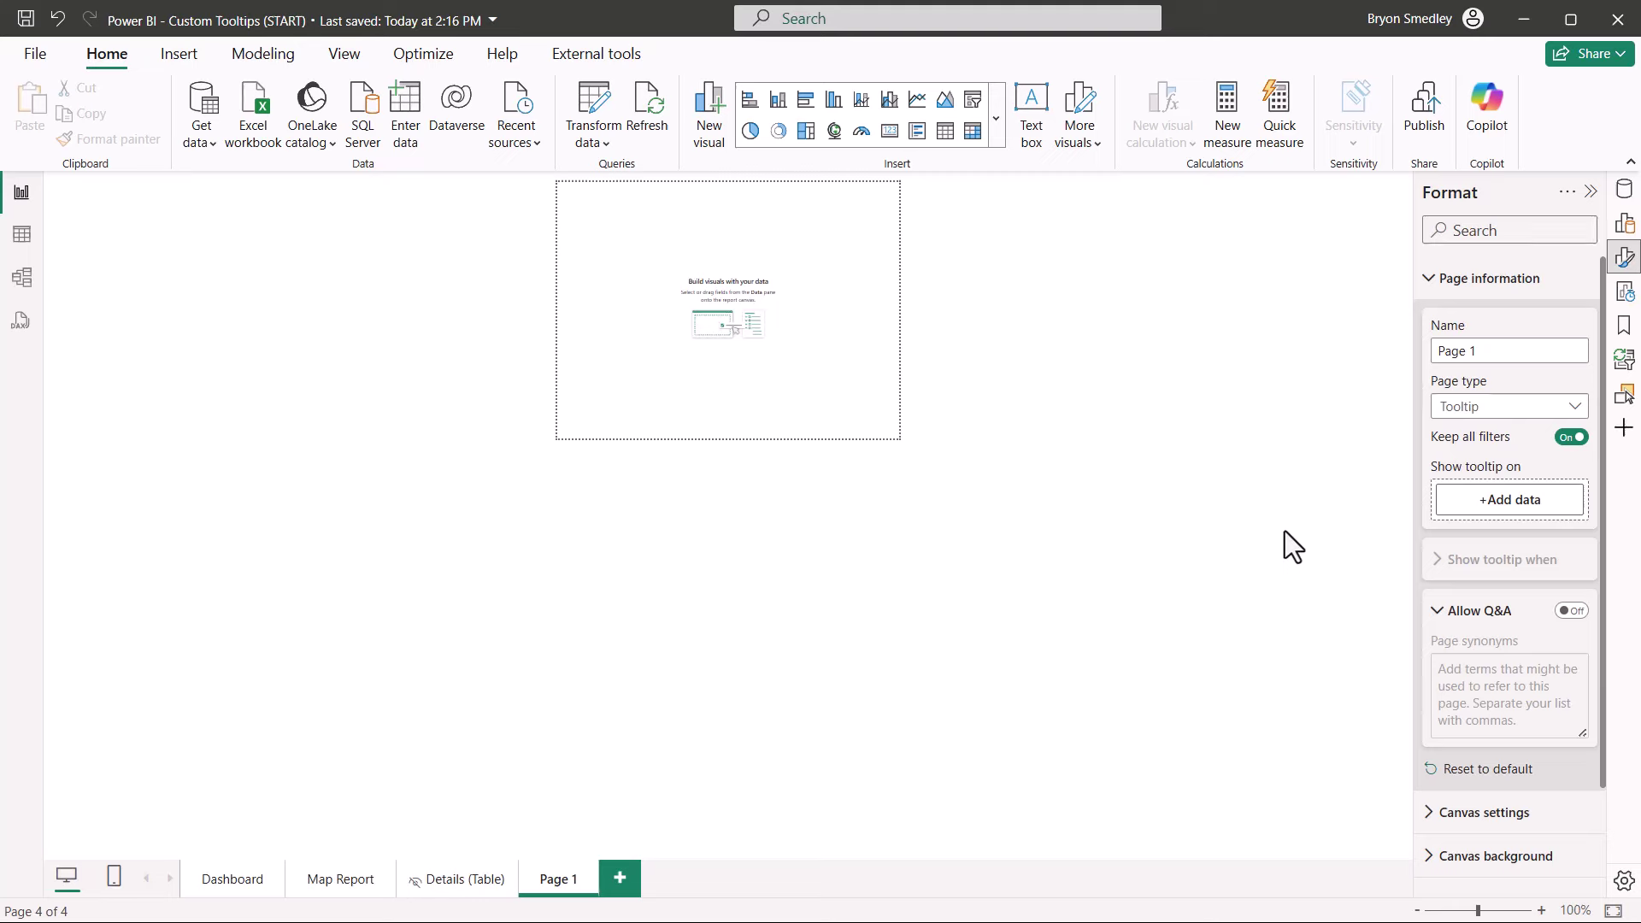
key("ctrl+z")
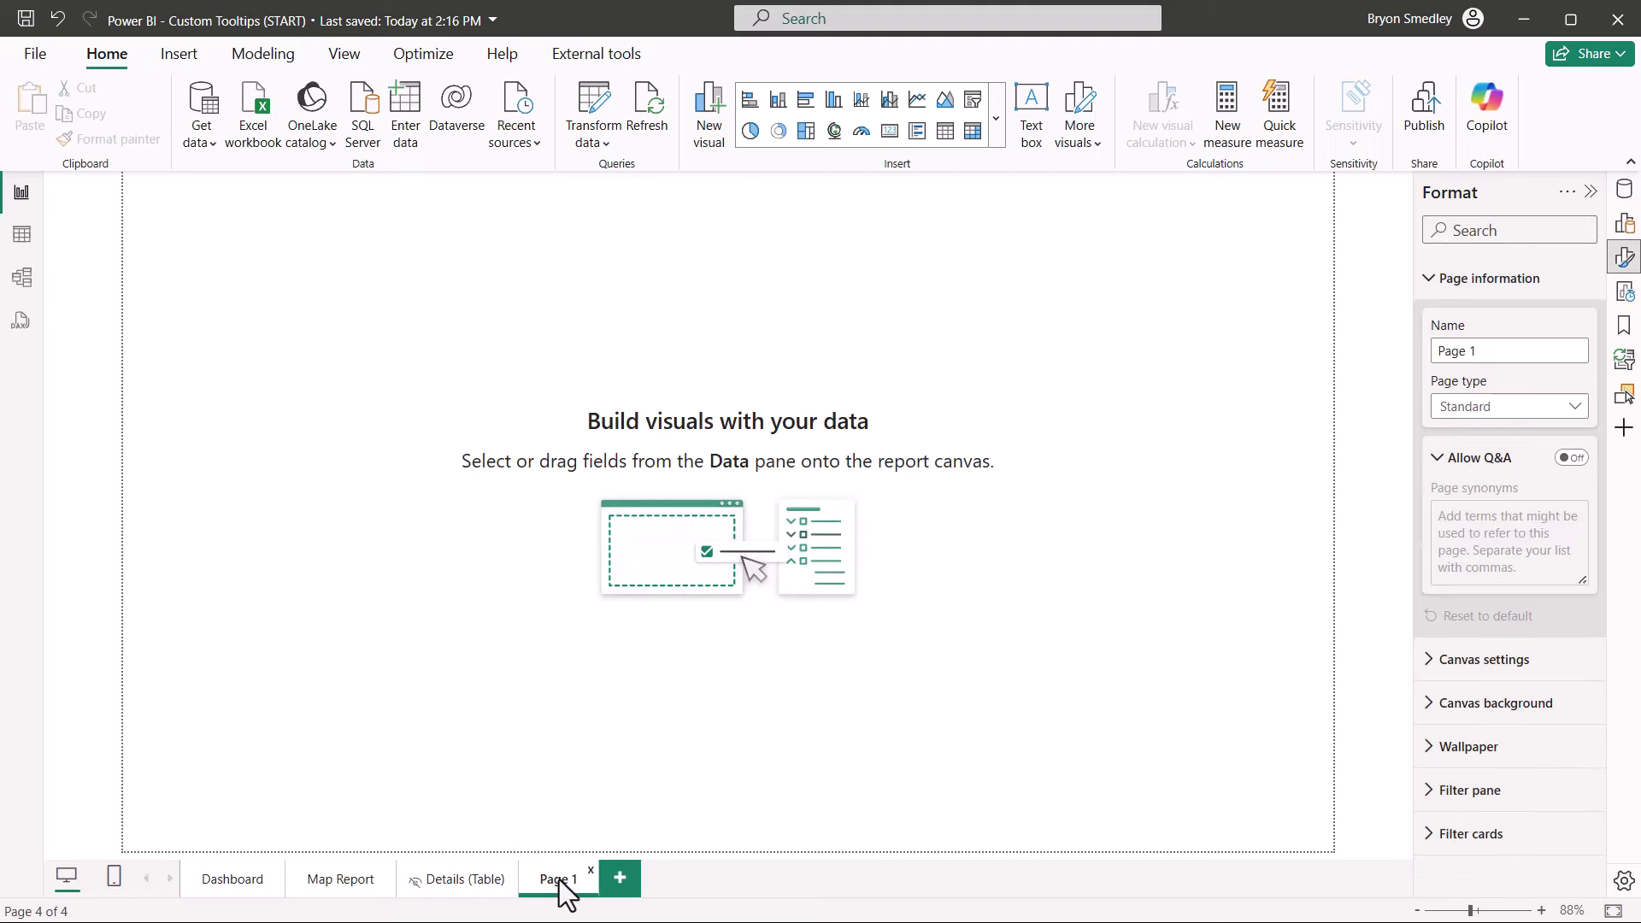
Rename the new report page as Details (Donut).
double_click(559, 879)
type("Donut)")
key("Return")
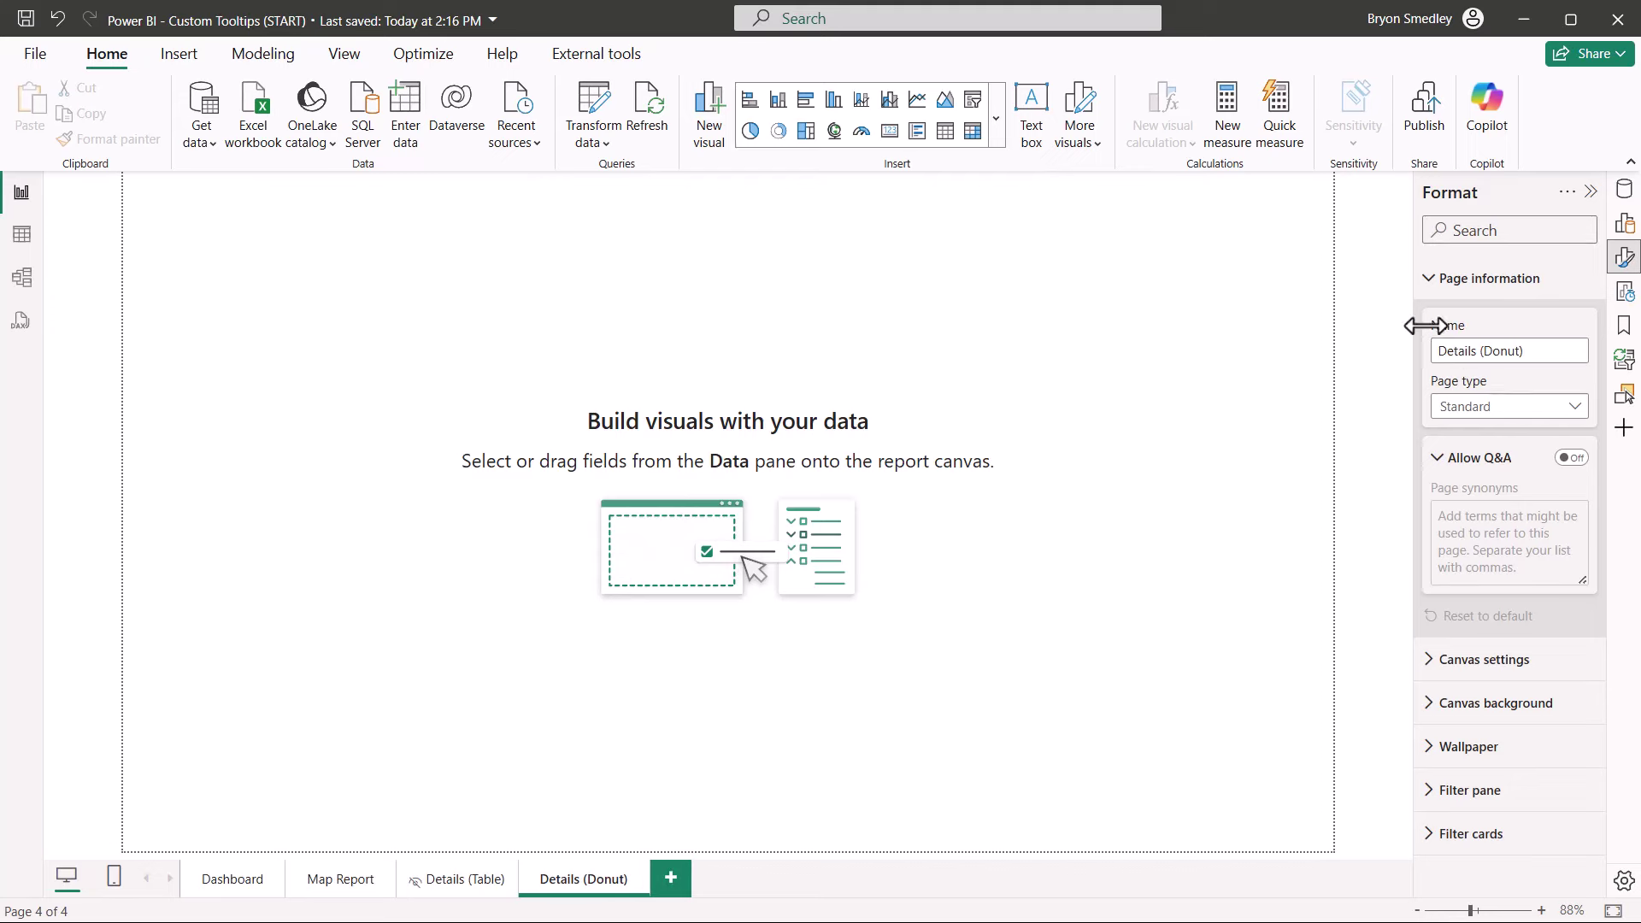
Set the Details (Donut) page's canvas to a custom size, 250 px high and 433 px wide.
left_click(1429, 278)
left_click(1431, 324)
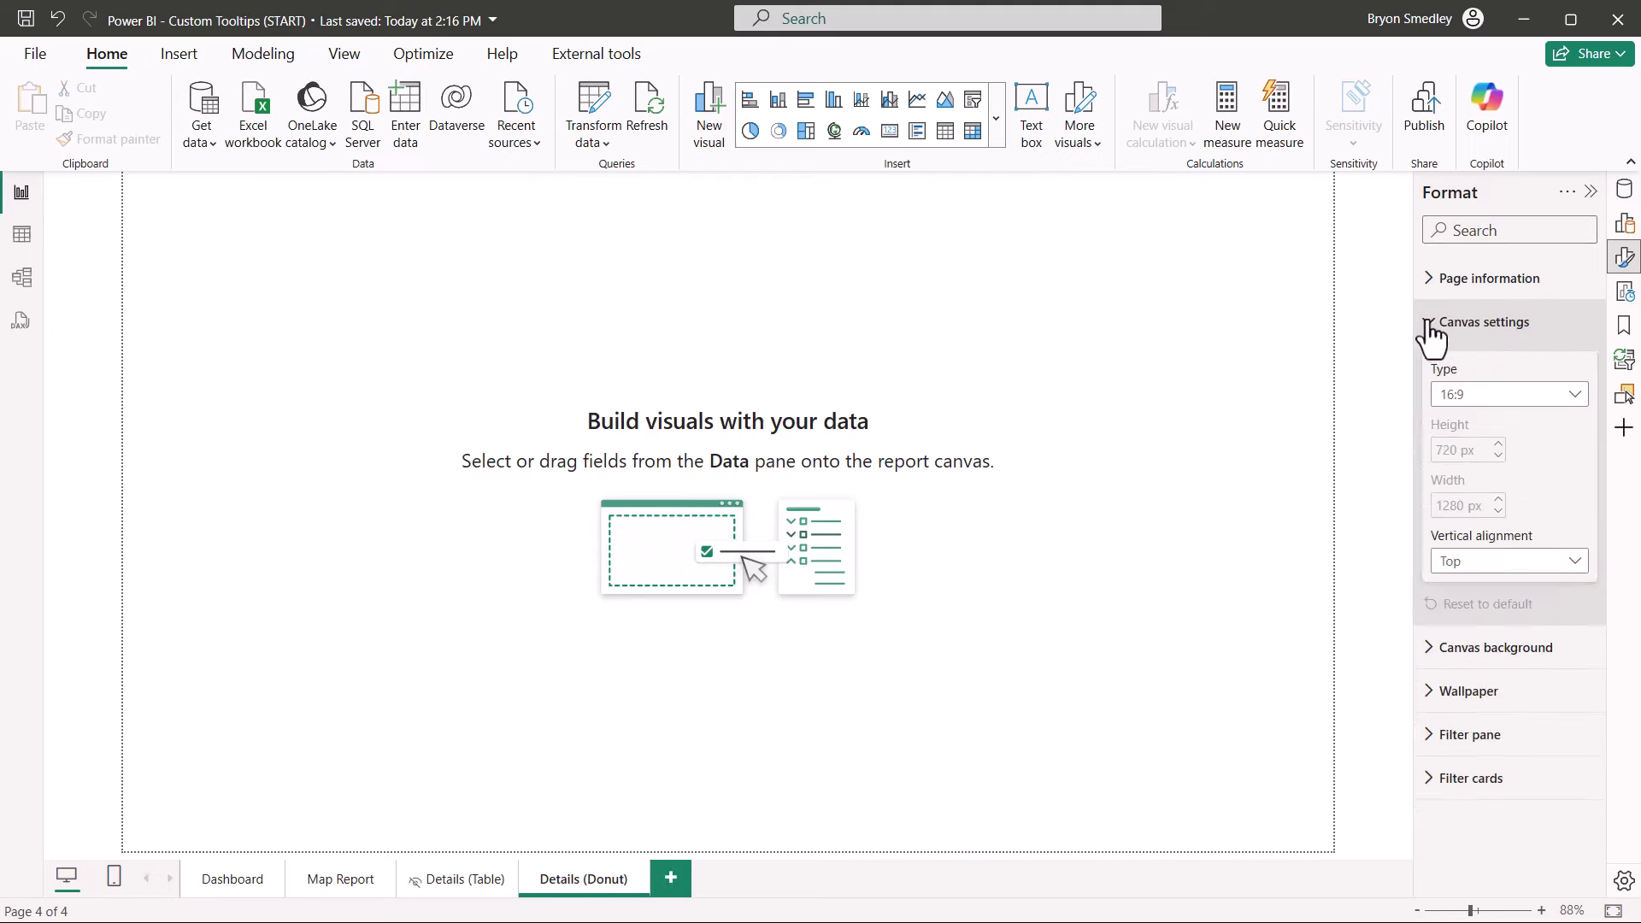
left_click(1575, 394)
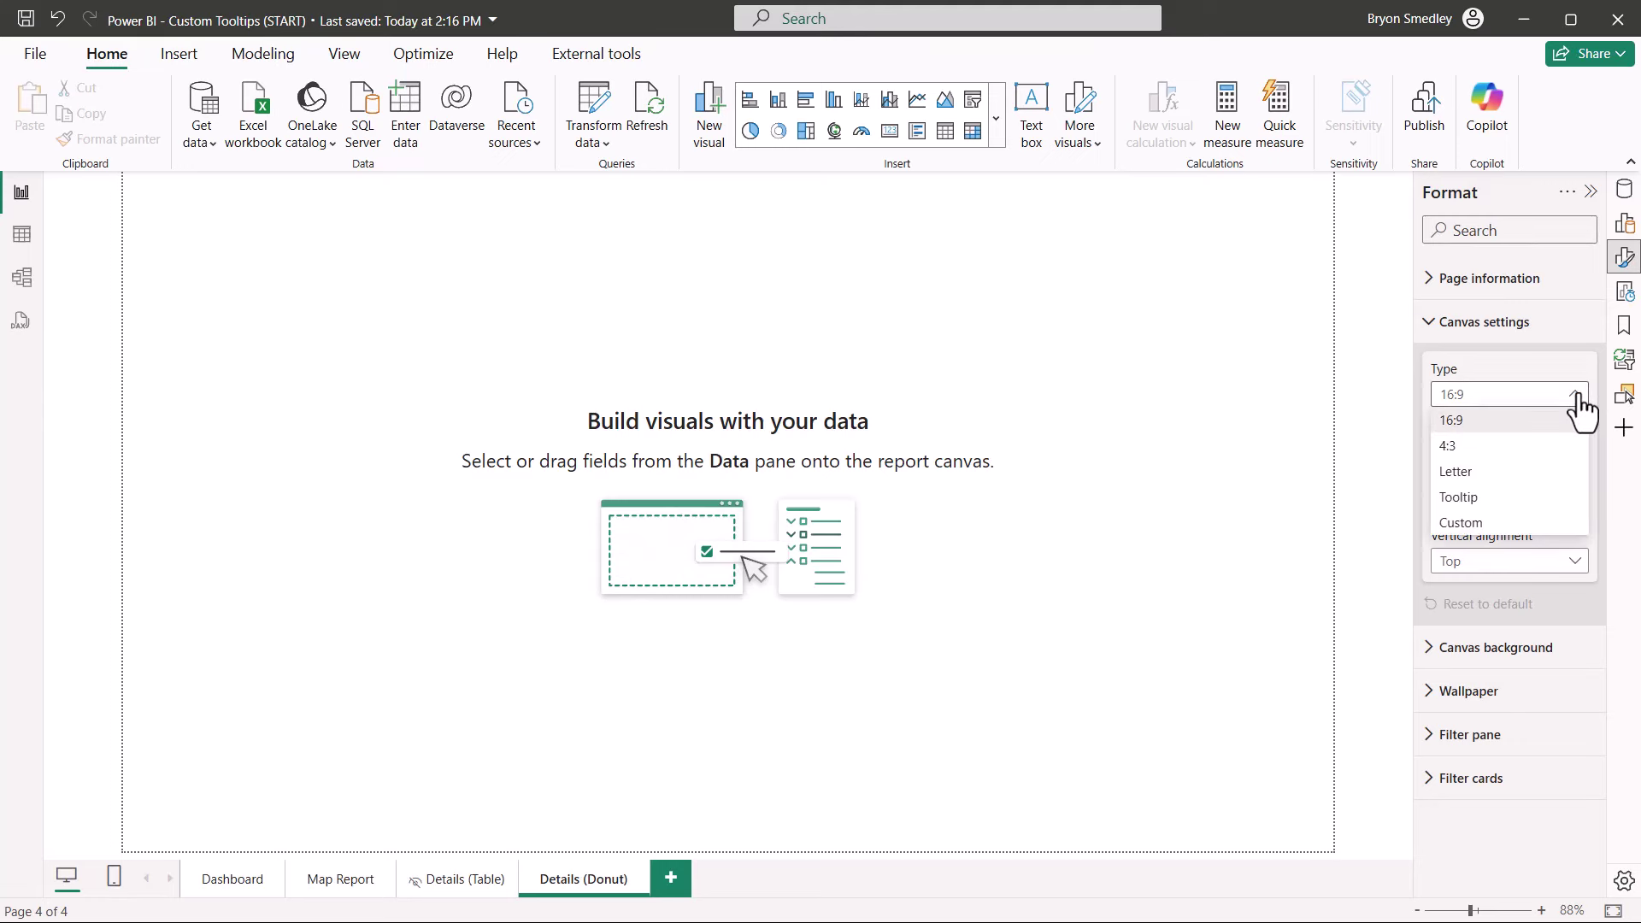
left_click(1461, 522)
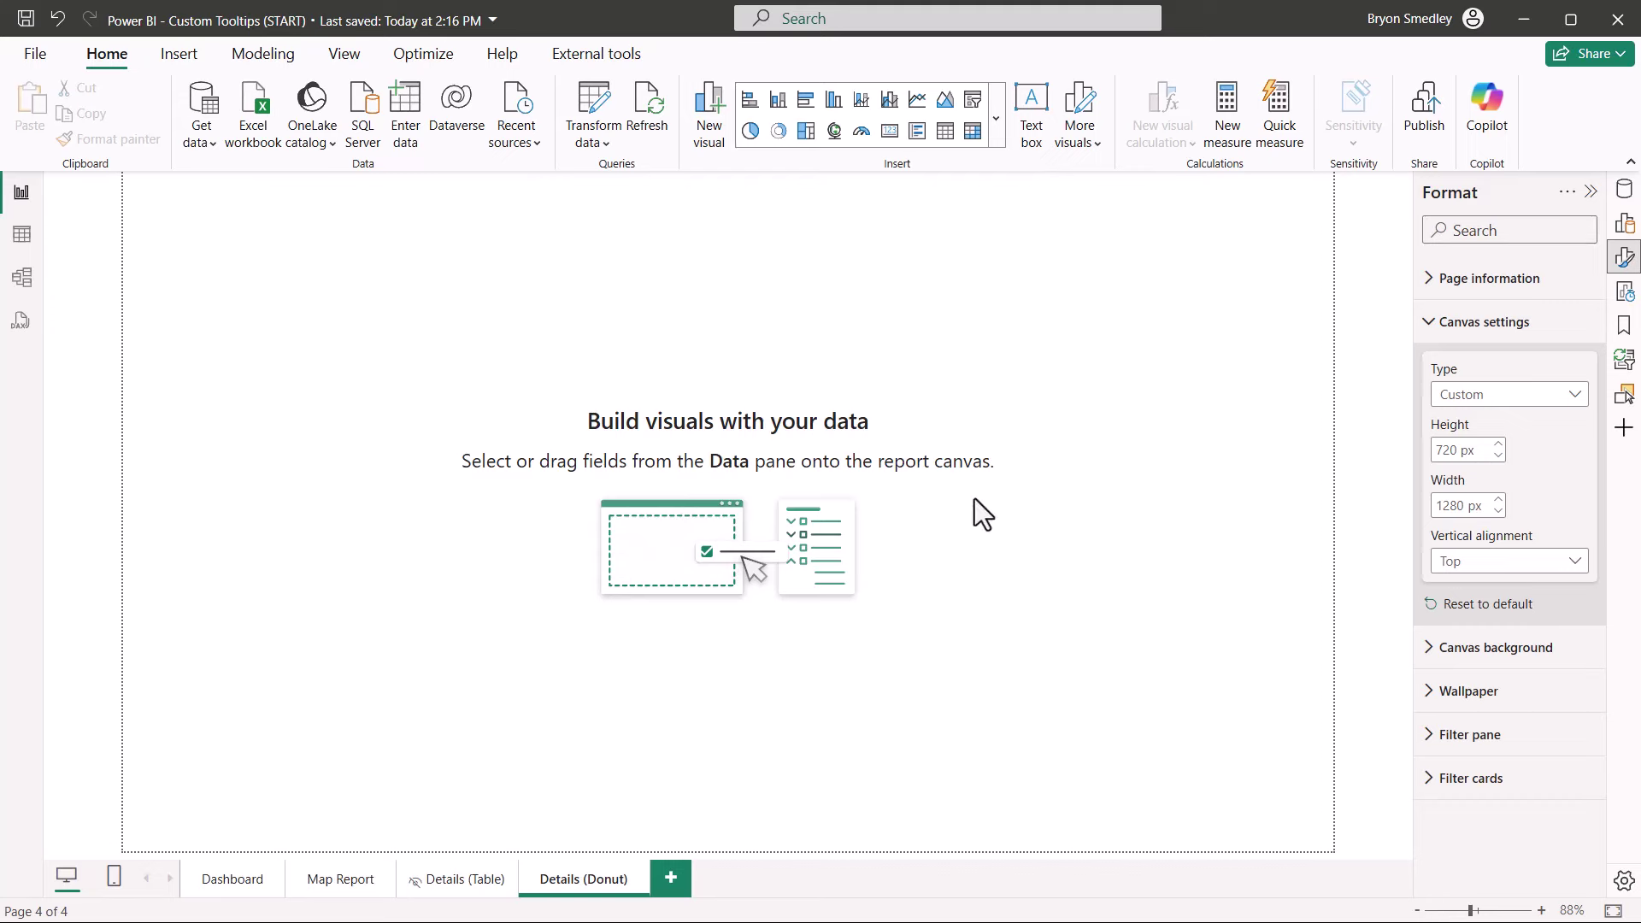
double_click(1444, 450)
type("250")
key("Return")
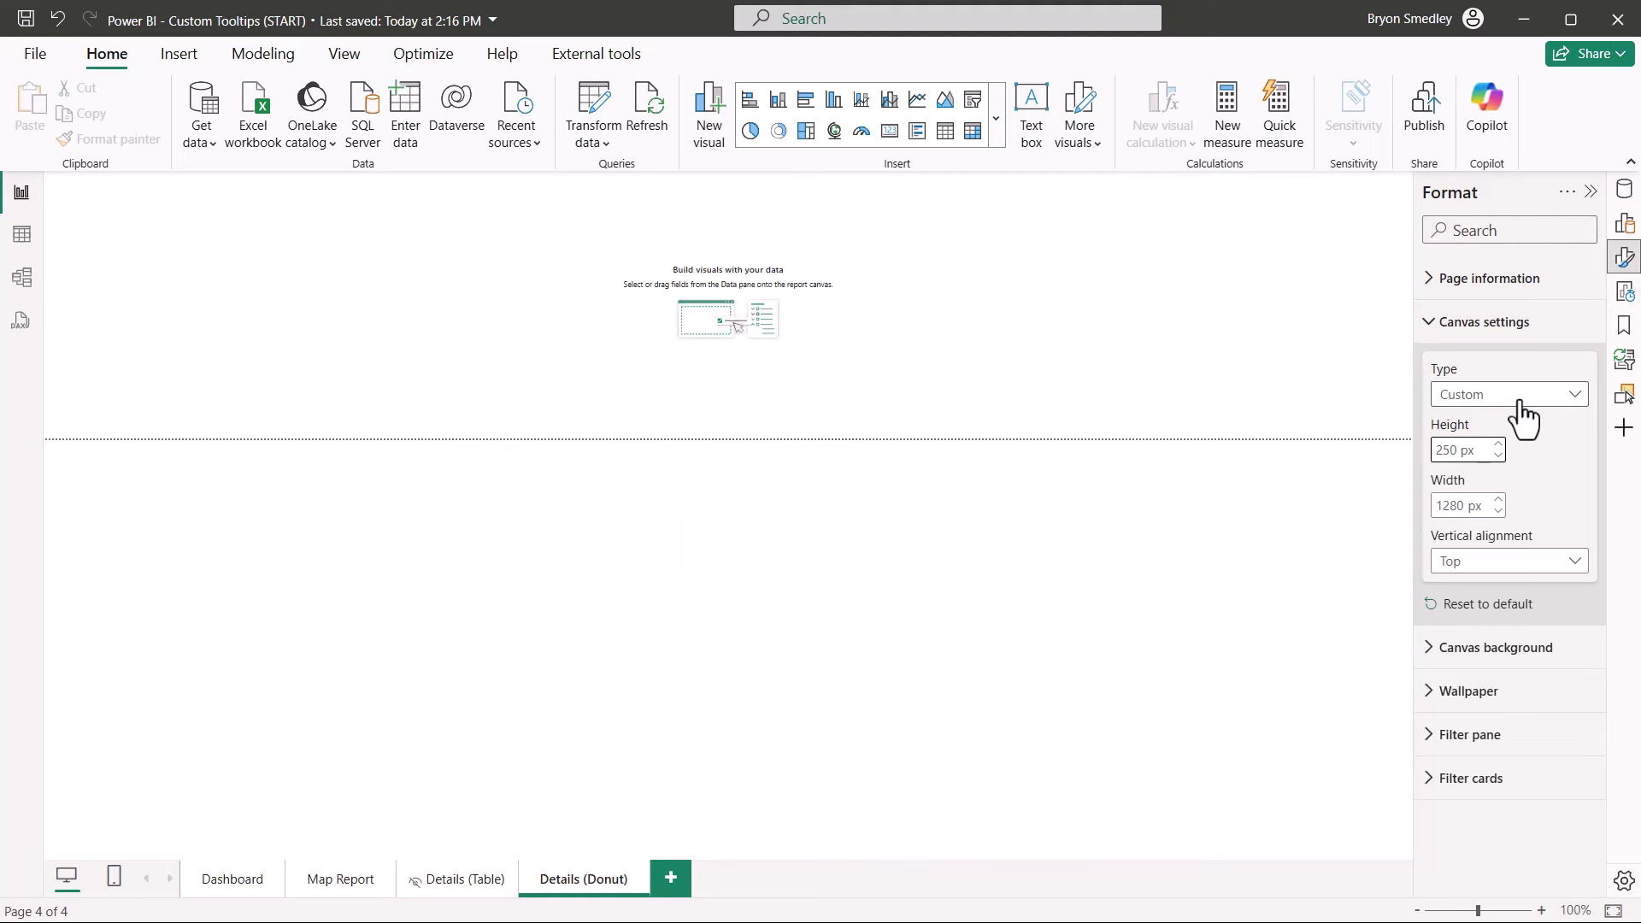
double_click(1446, 505)
type("433")
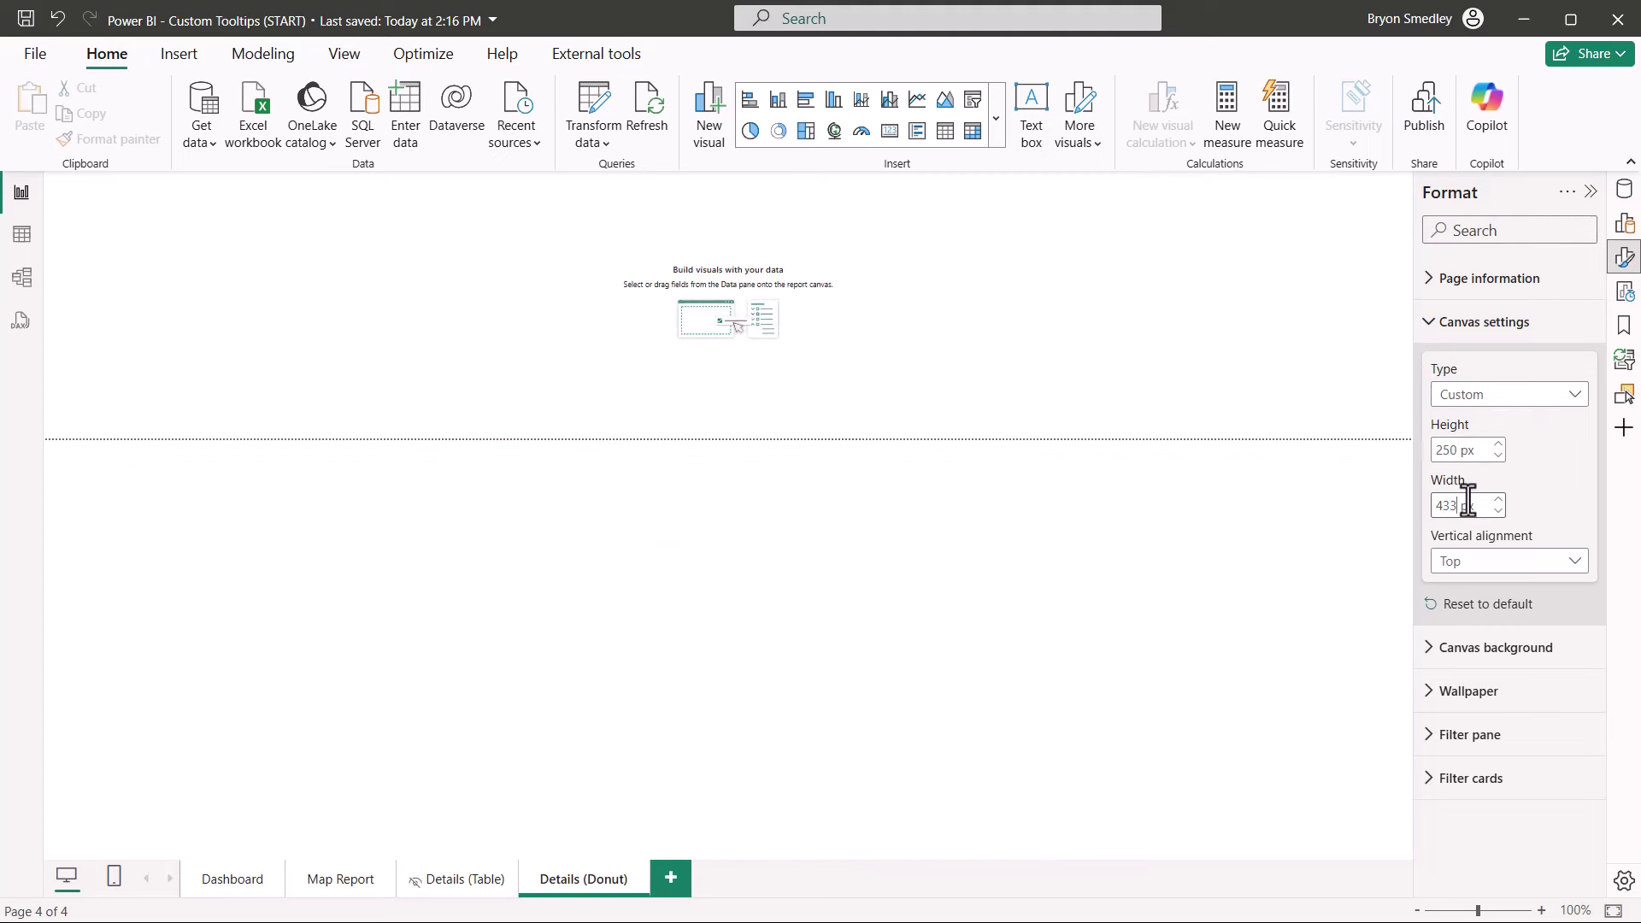
key("Return")
Set the canvas's vertical alignment to Middle and the page zoom to 100%.
left_click(1580, 561)
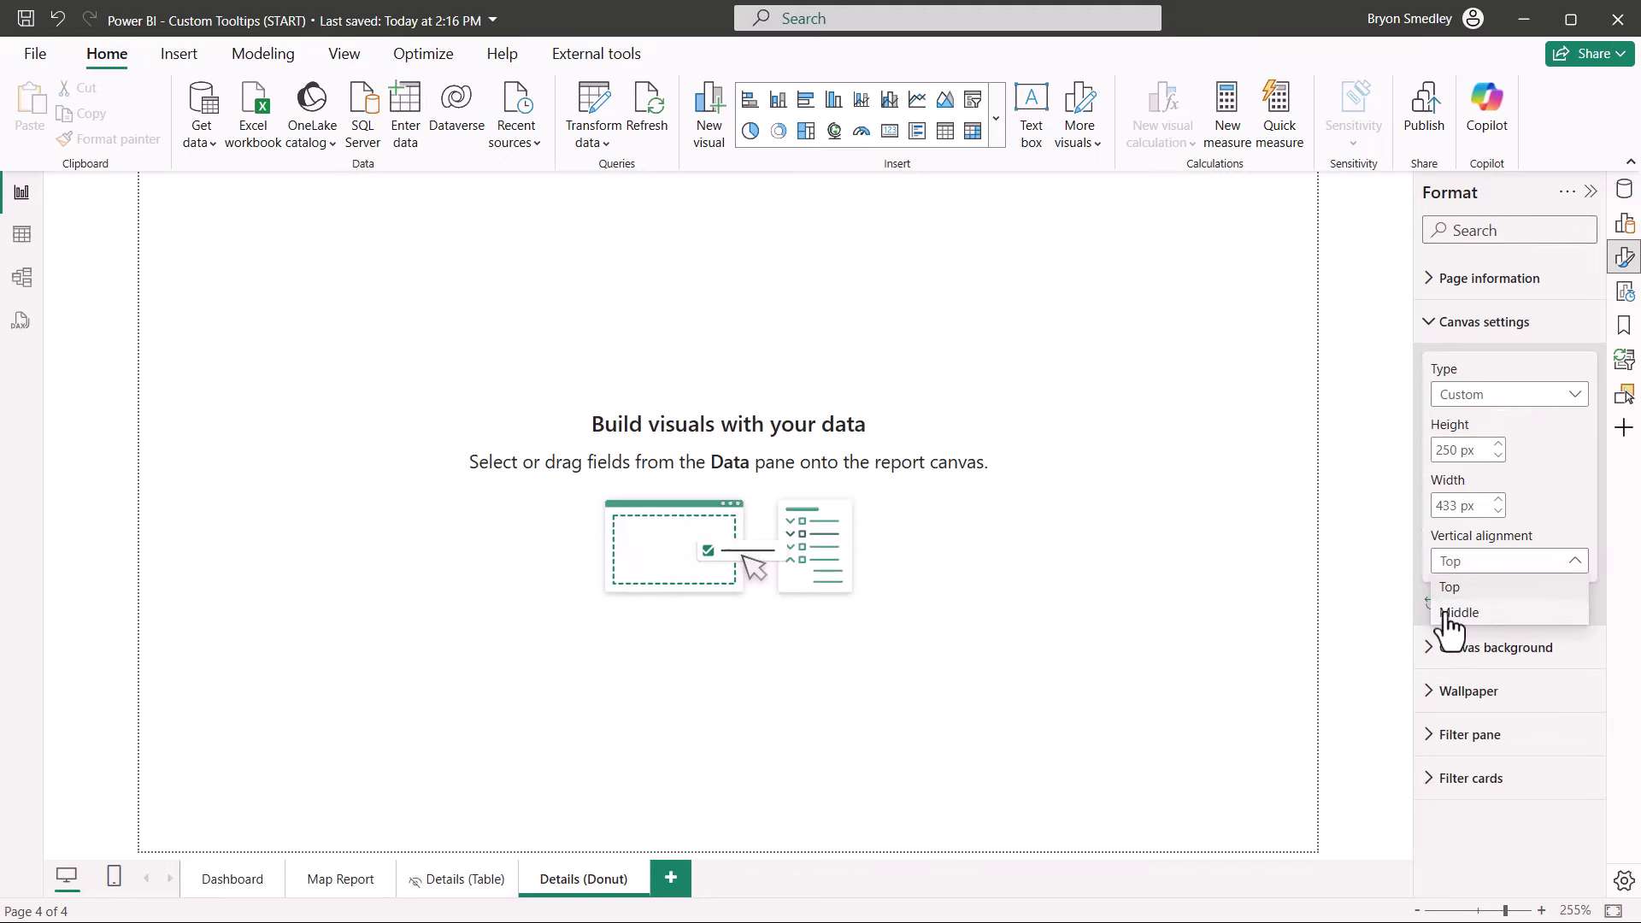
left_click(1457, 613)
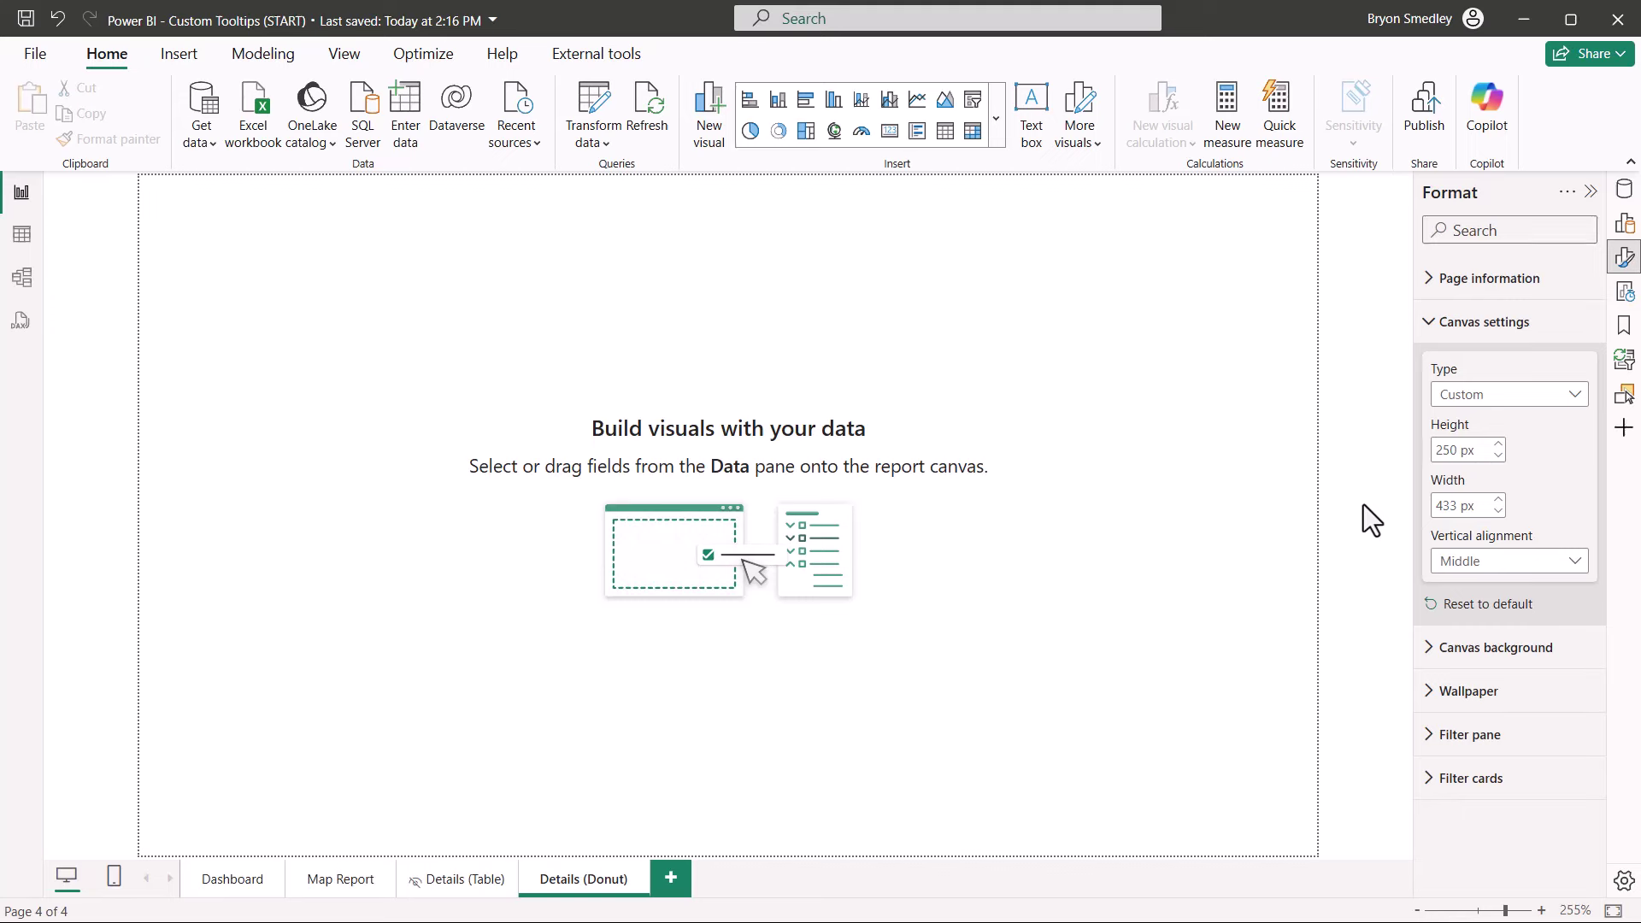
left_click(1573, 911)
left_click(677, 413)
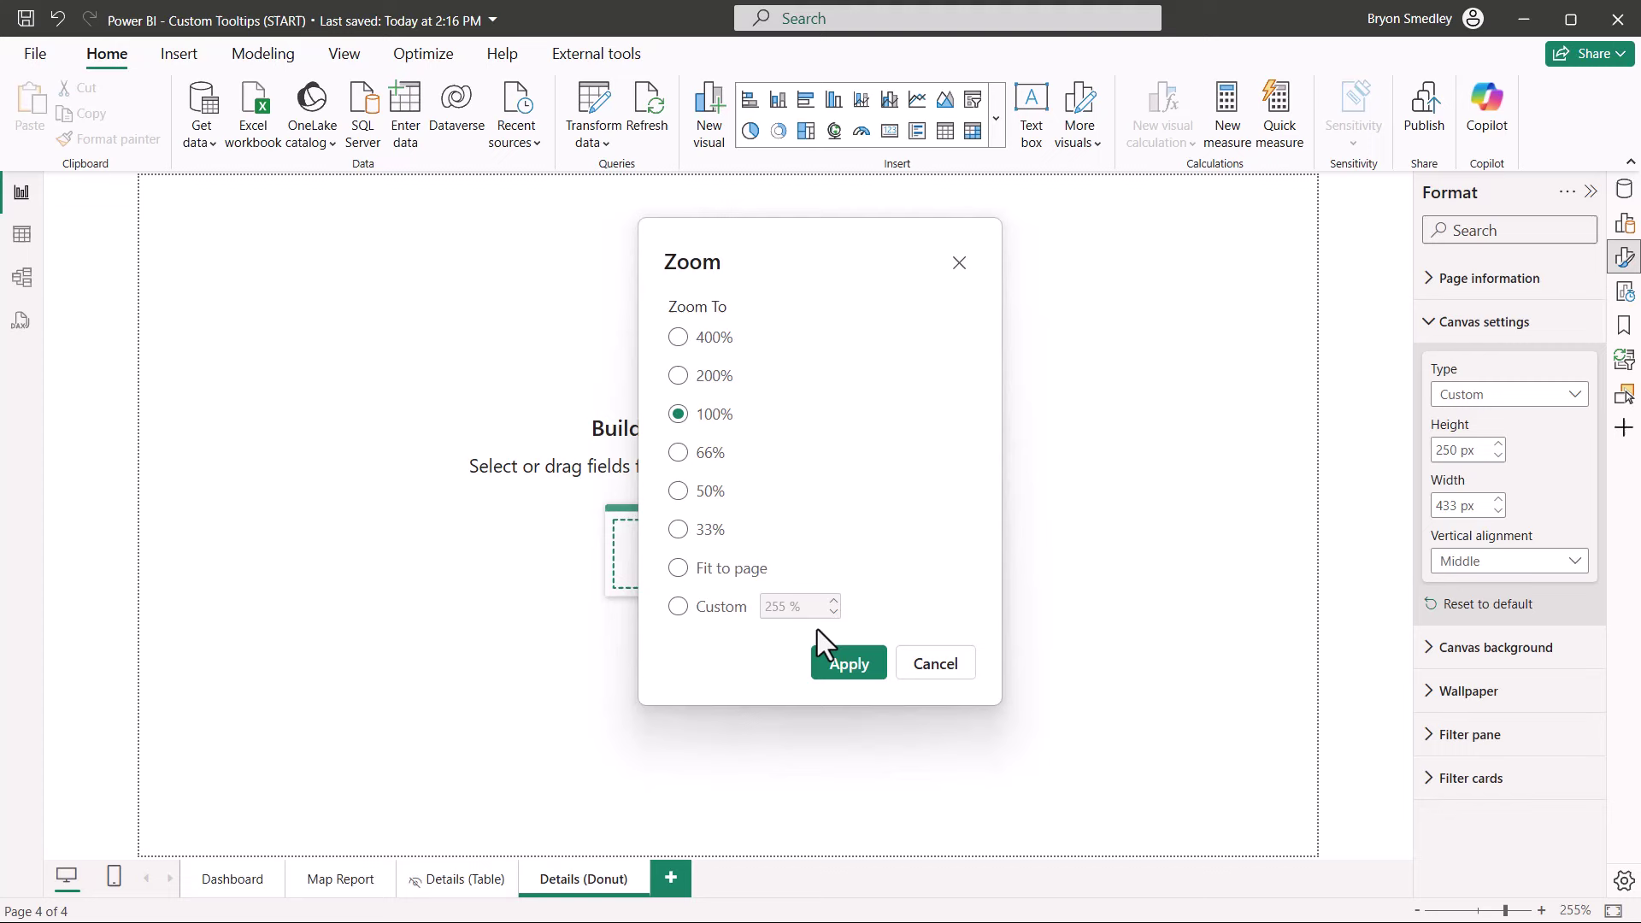
left_click(849, 664)
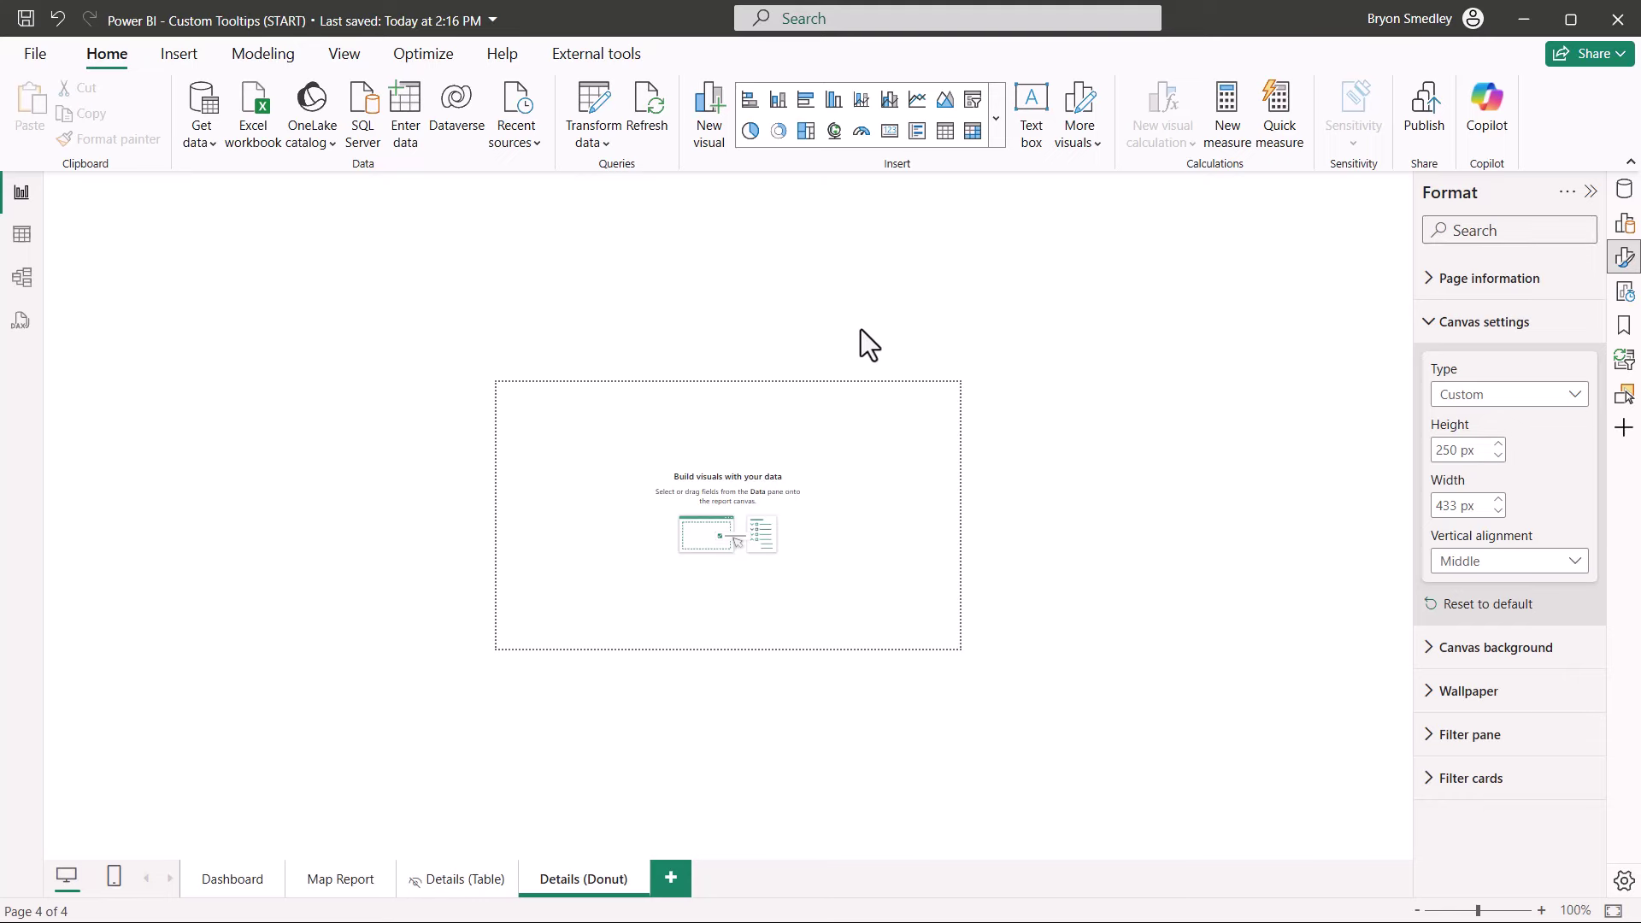
Add a donut chart filling the whole canvas, with Product as its legend and Total Sales as its values.
left_click(778, 131)
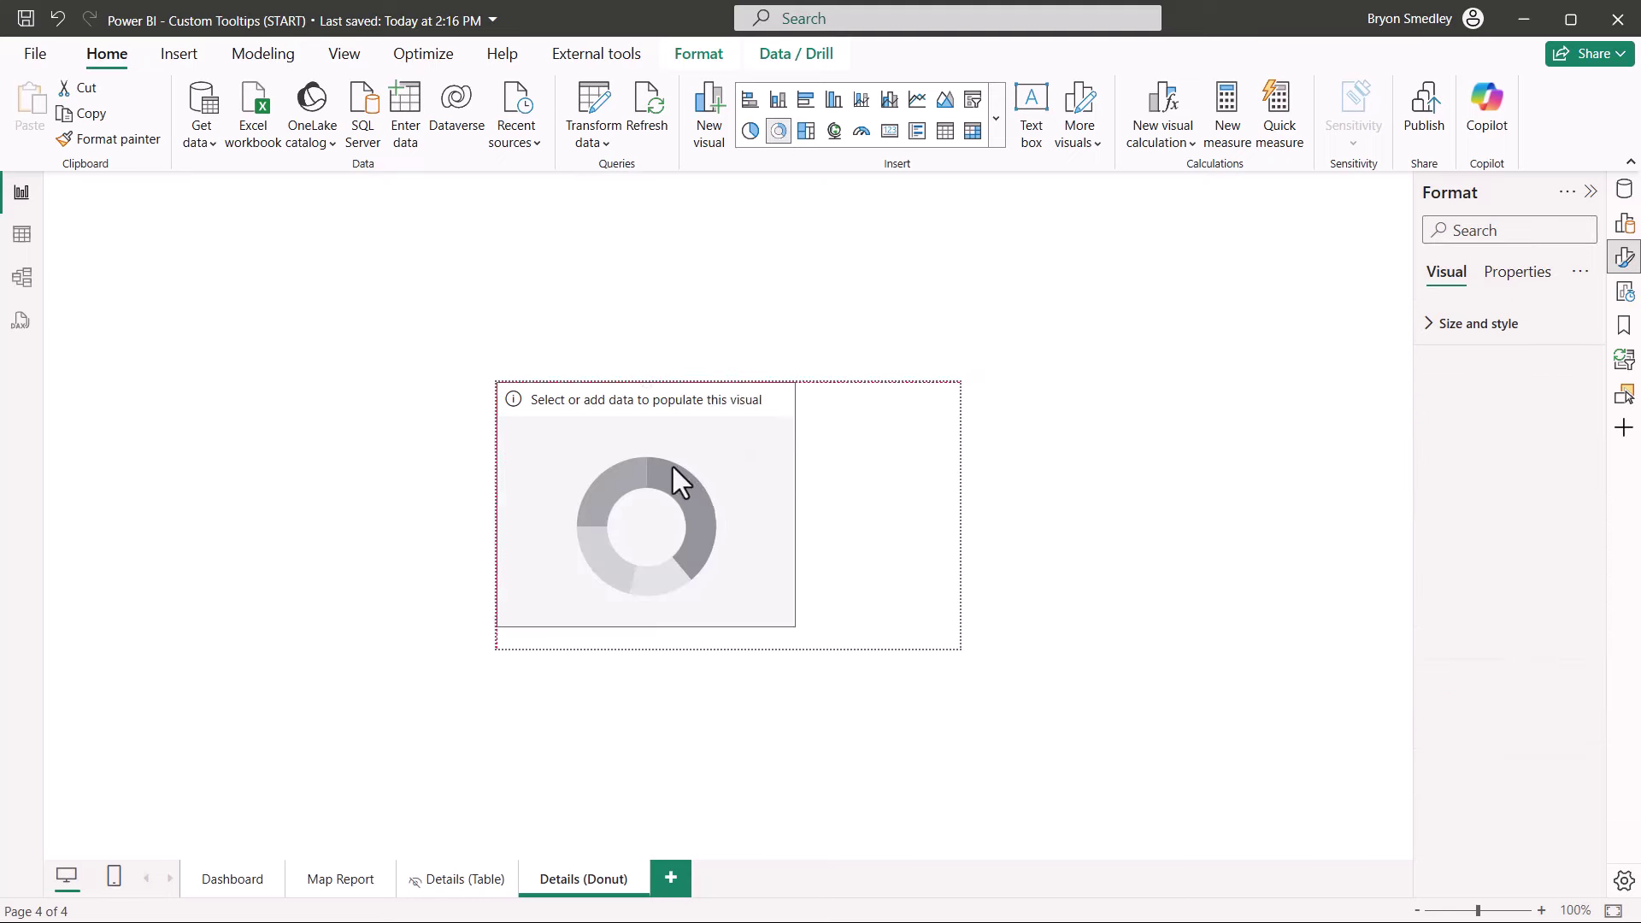
mouse_move(958, 646)
left_mouse_down()
mouse_move(798, 622)
mouse_move(960, 661)
left_mouse_up()
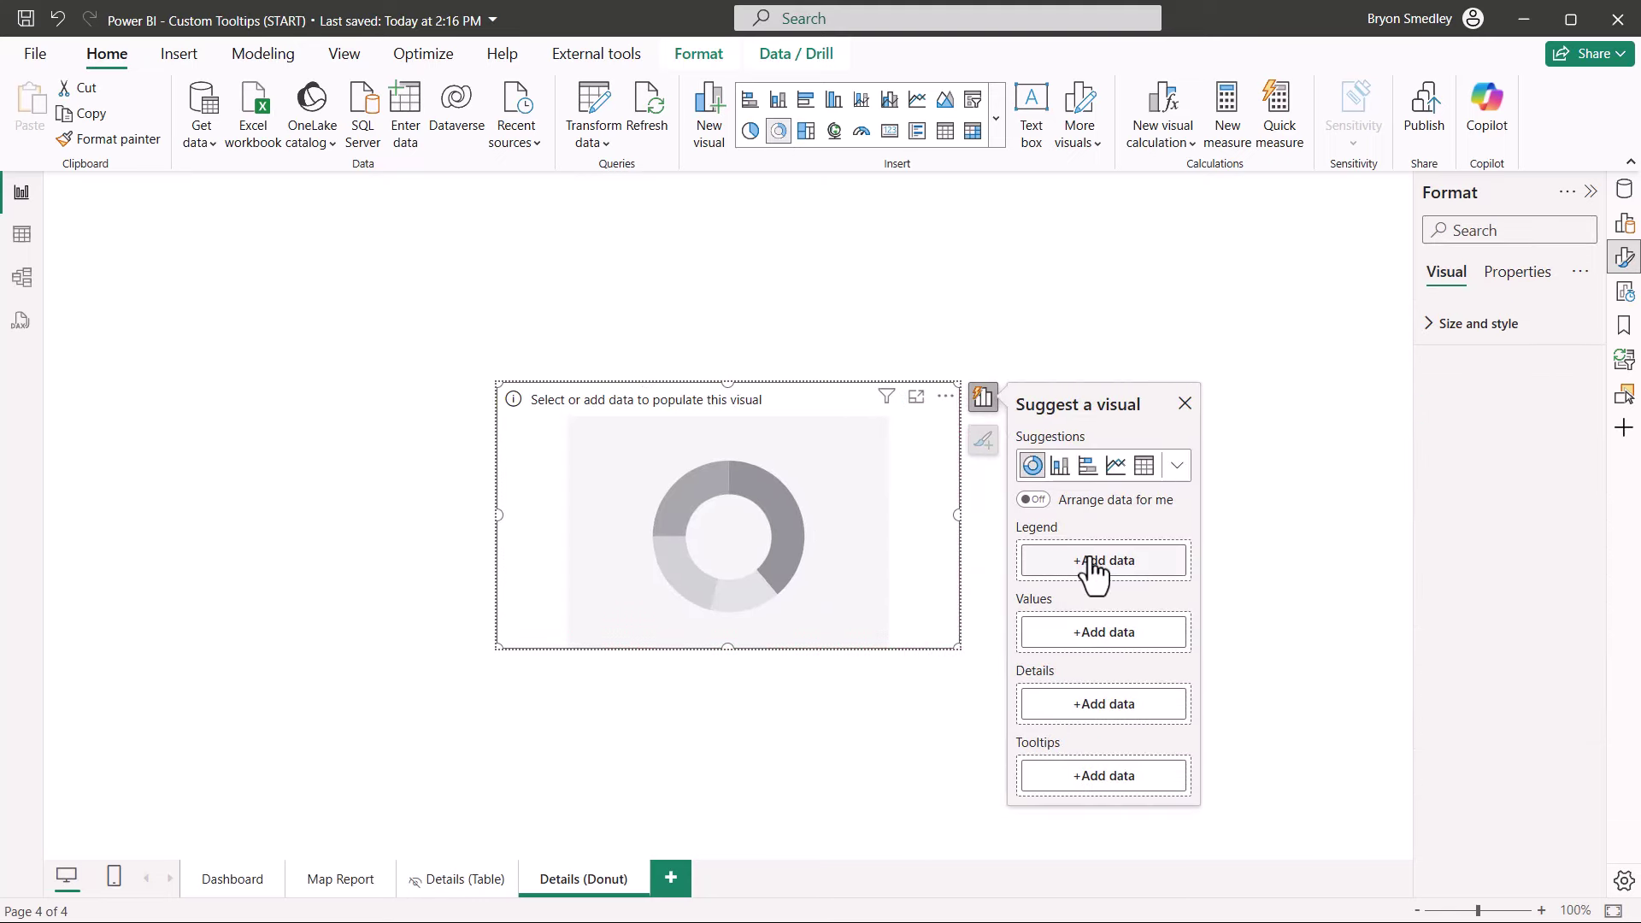
left_click(1089, 571)
left_click(1221, 469)
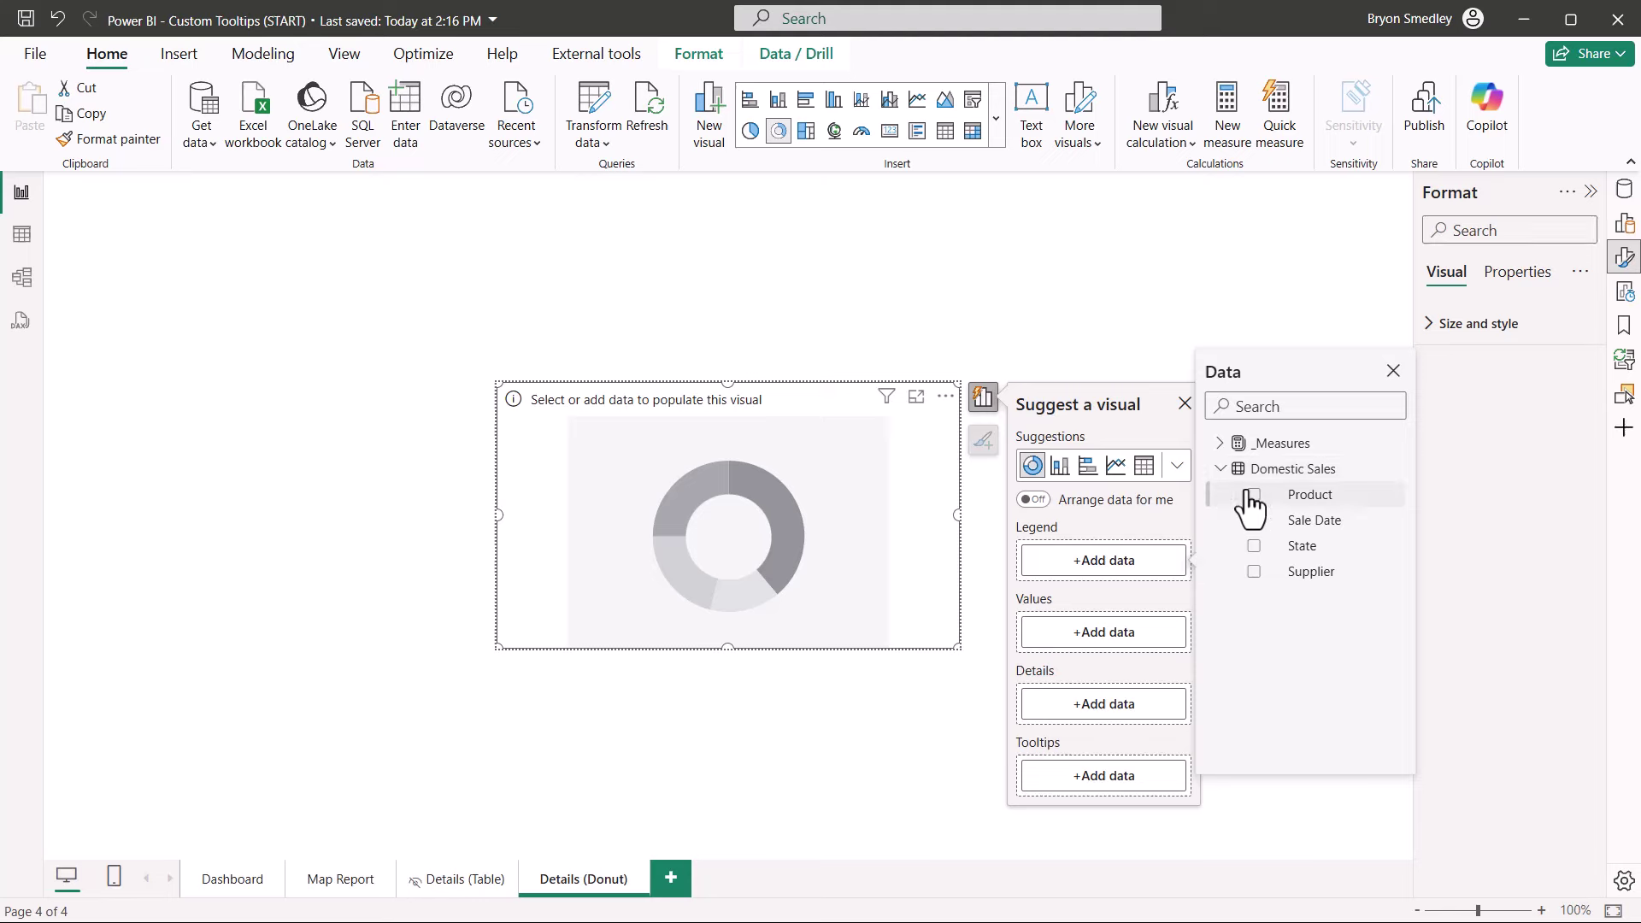
left_click(1254, 495)
left_click(1102, 668)
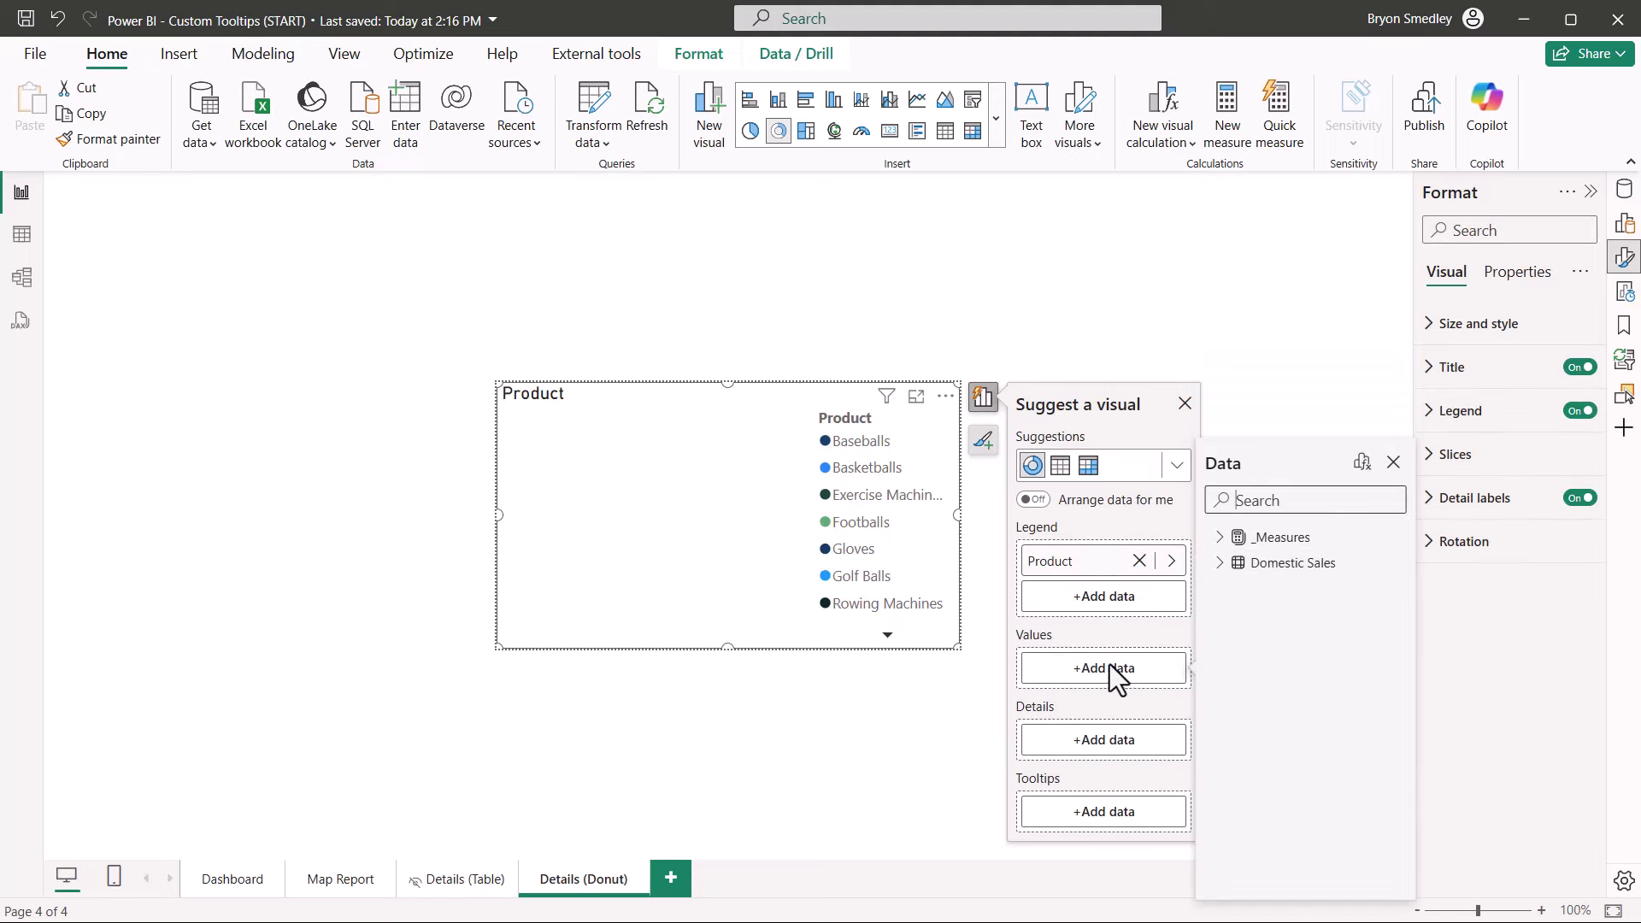
left_click(1220, 537)
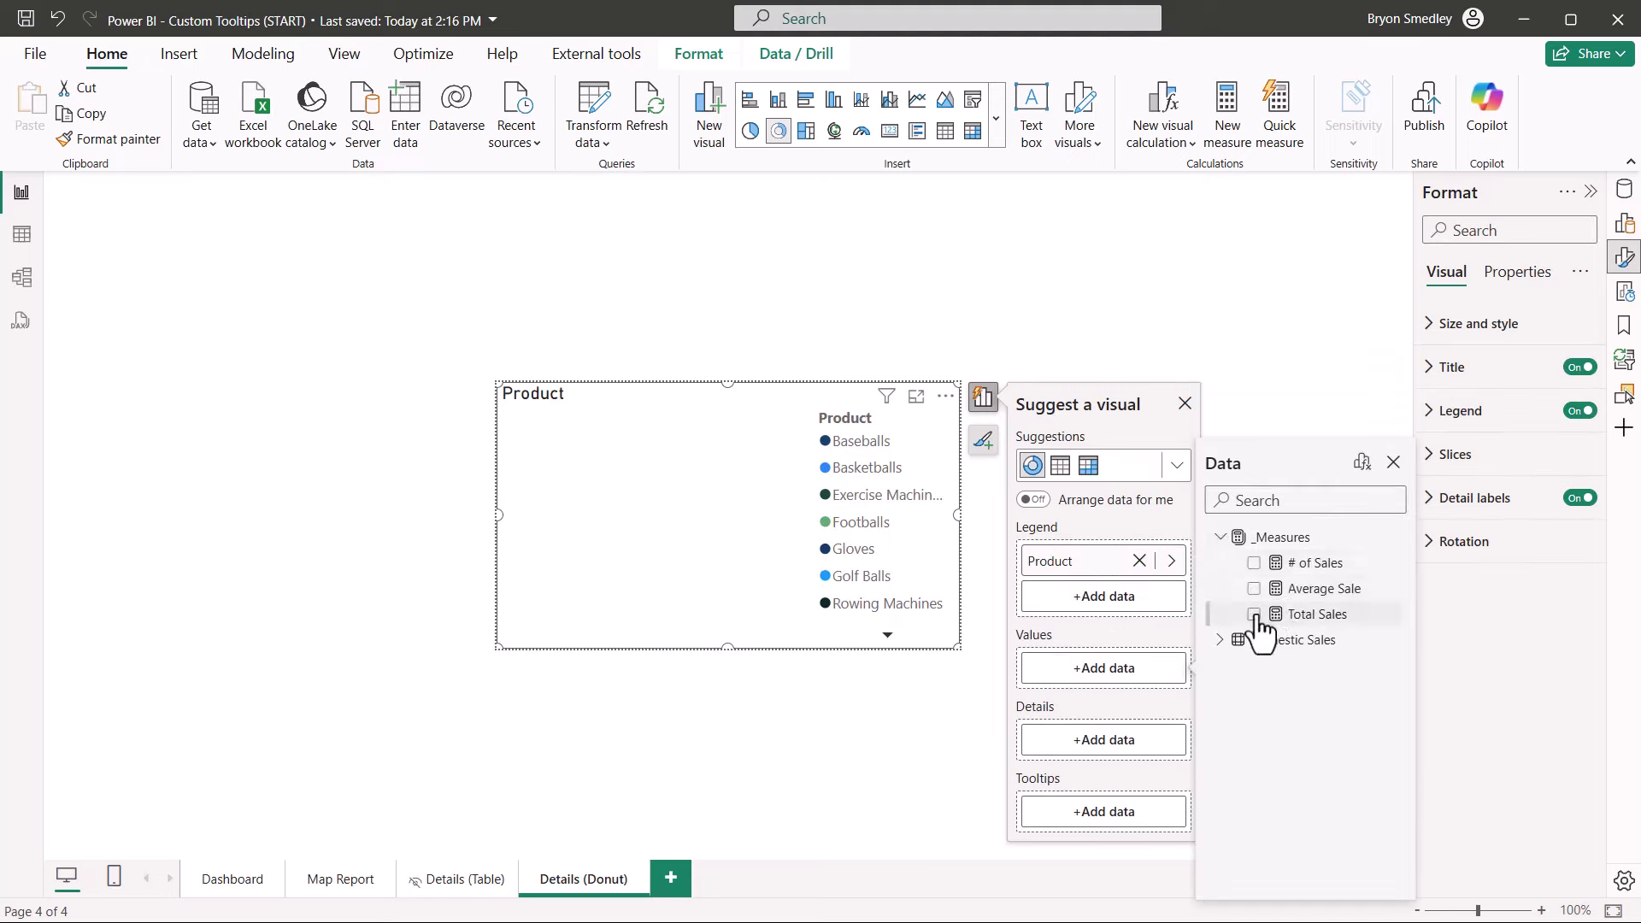
left_click(1254, 613)
left_click(1393, 462)
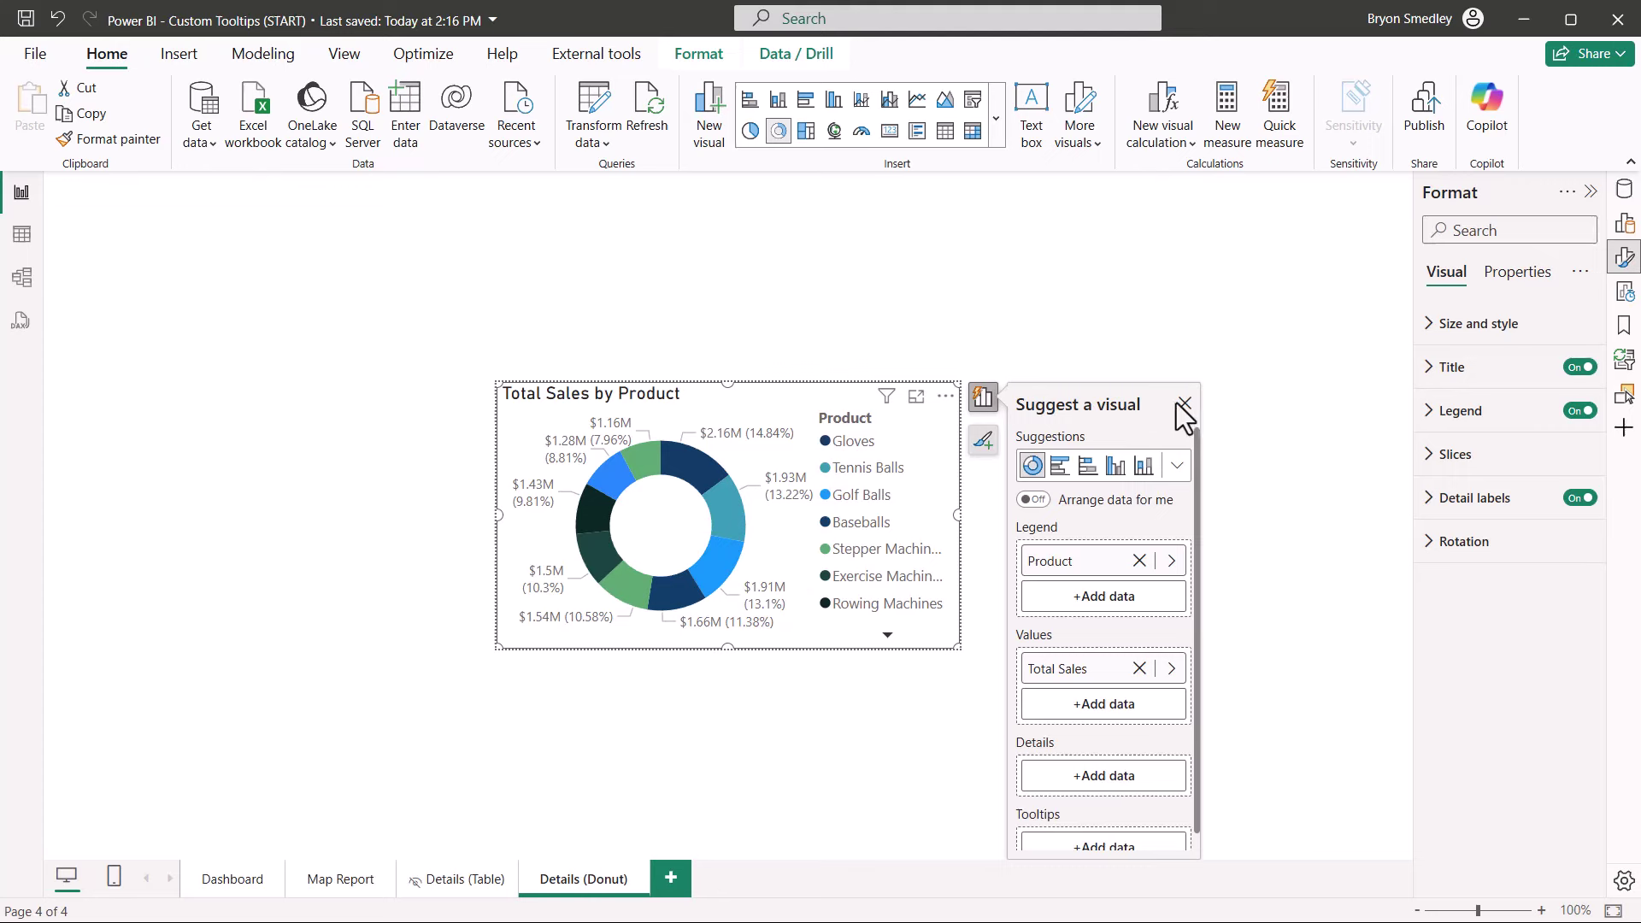
left_click(1179, 403)
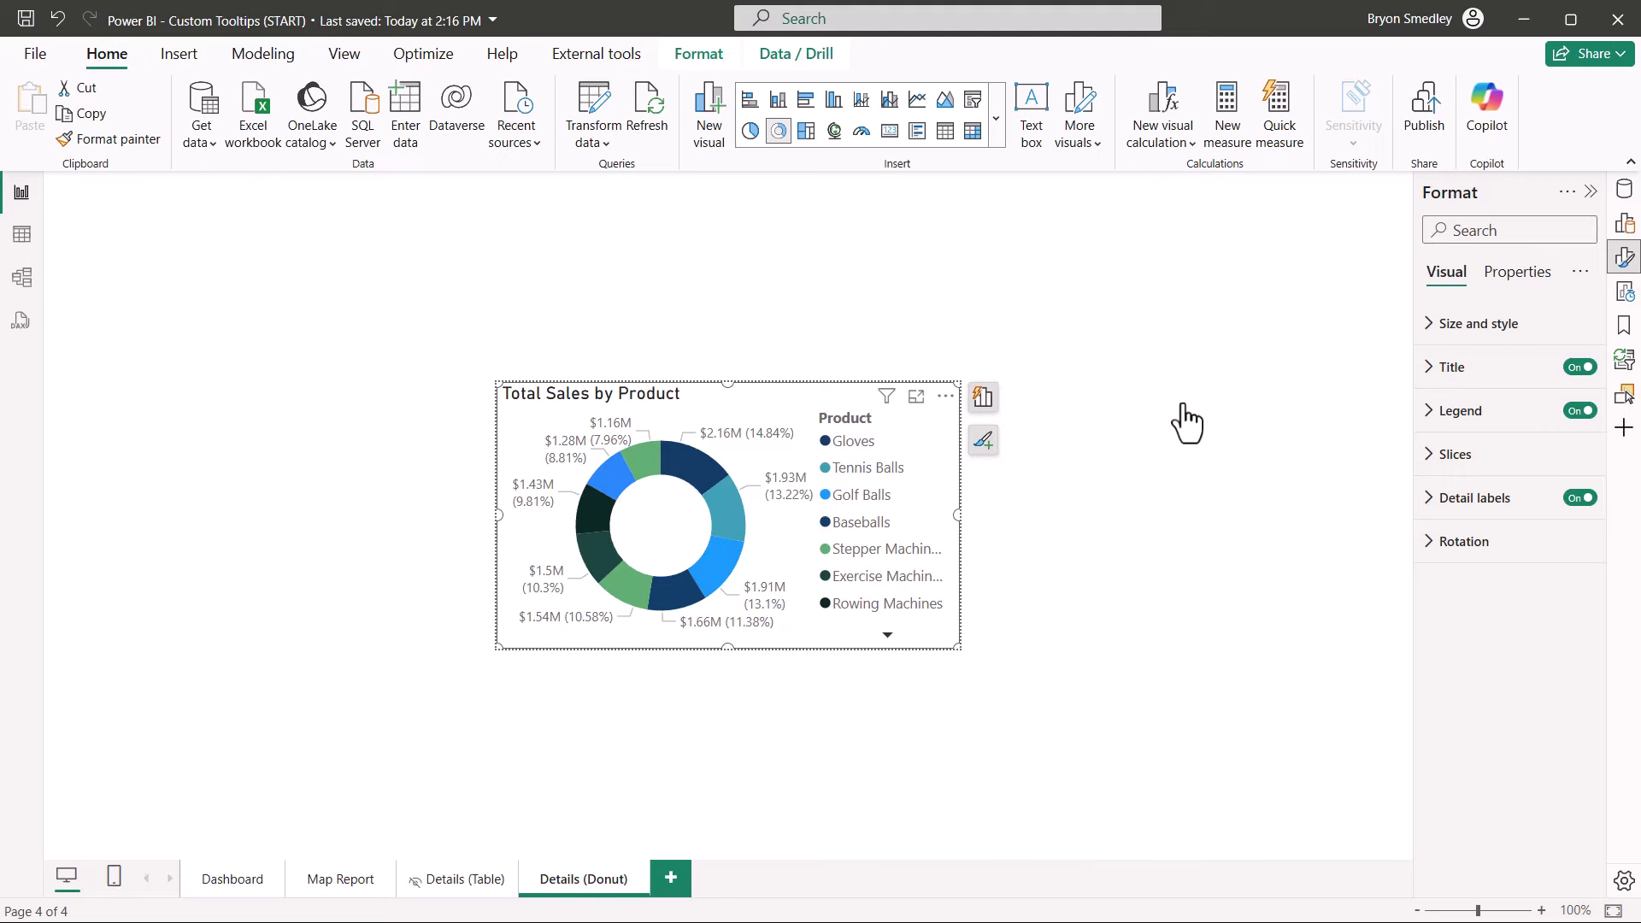
Turn off the donut chart's legend and title.
left_click(1579, 411)
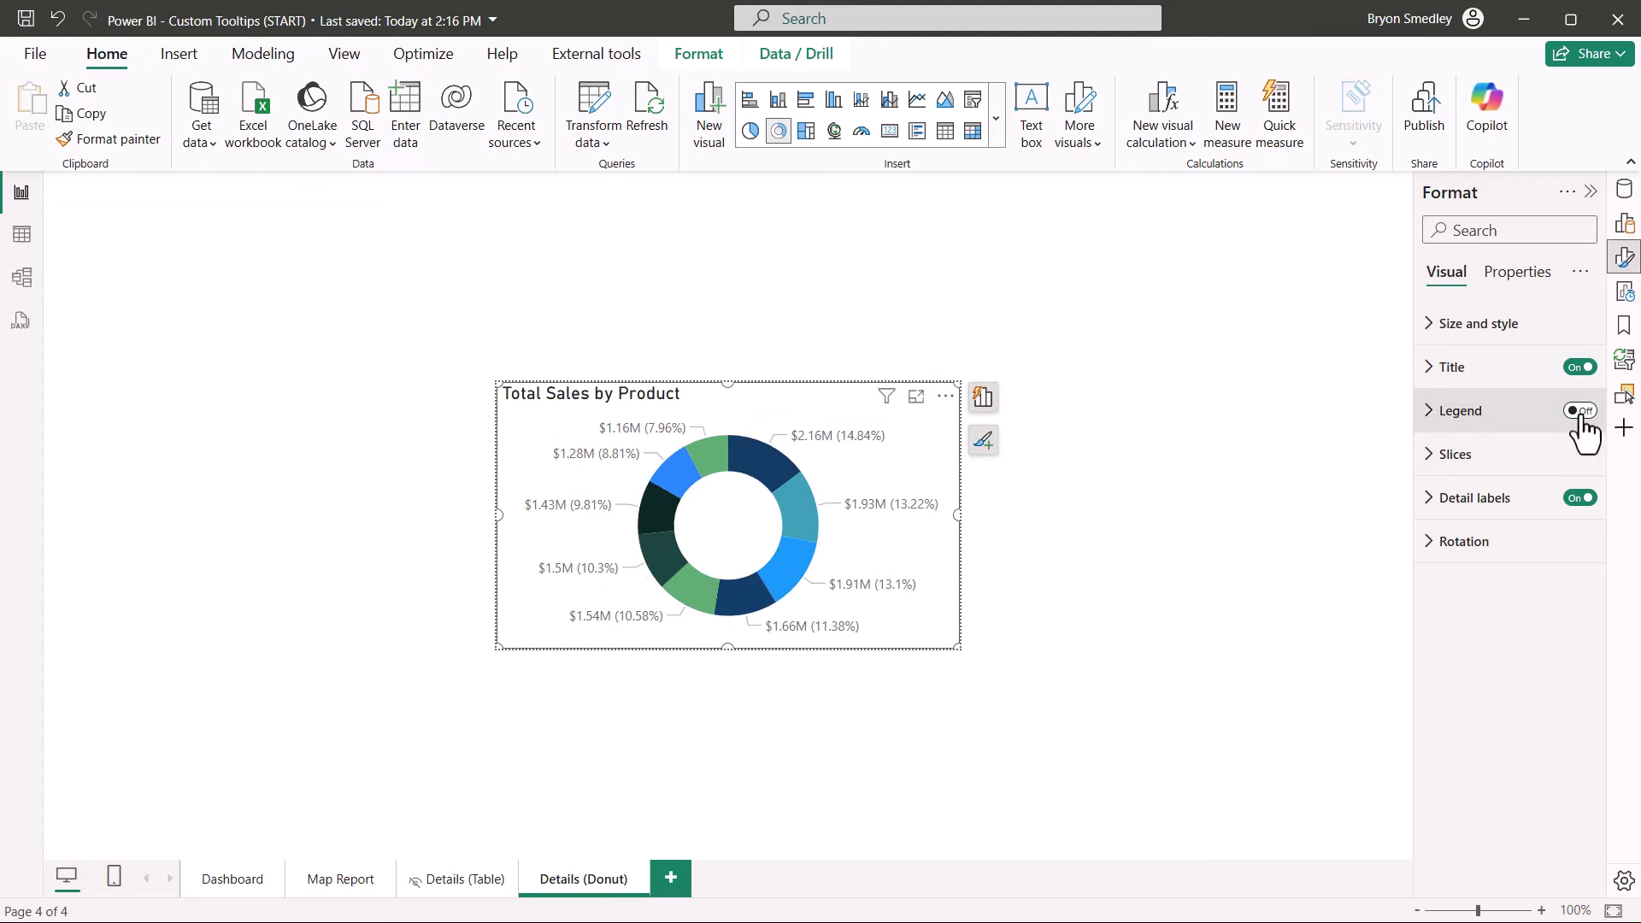
left_click(1579, 367)
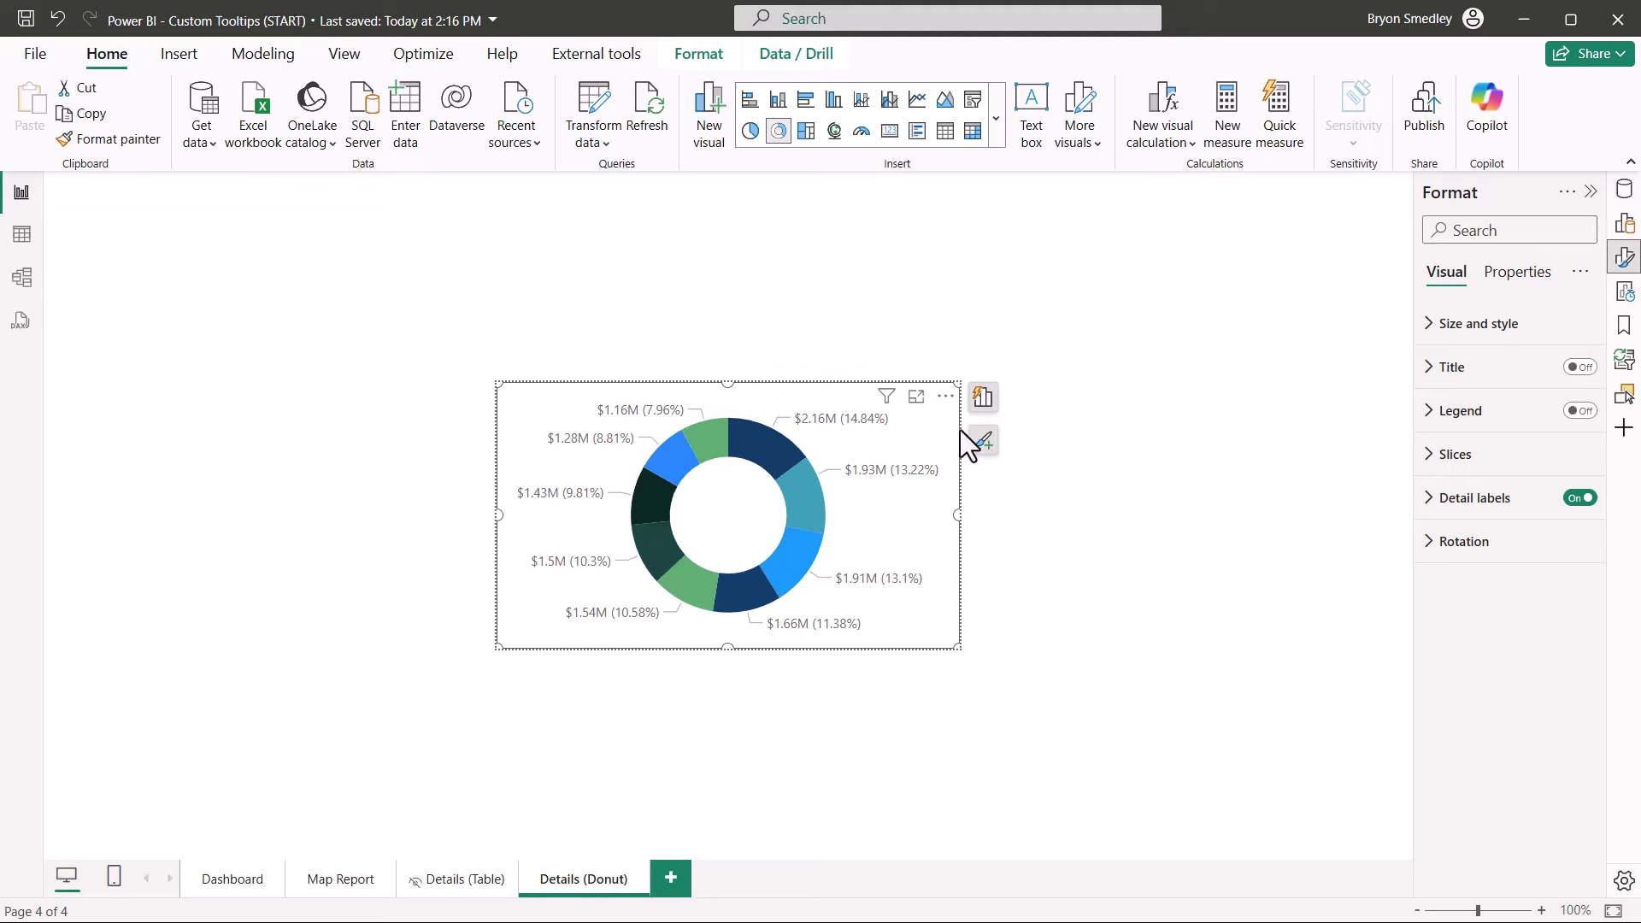
left_click(894, 270)
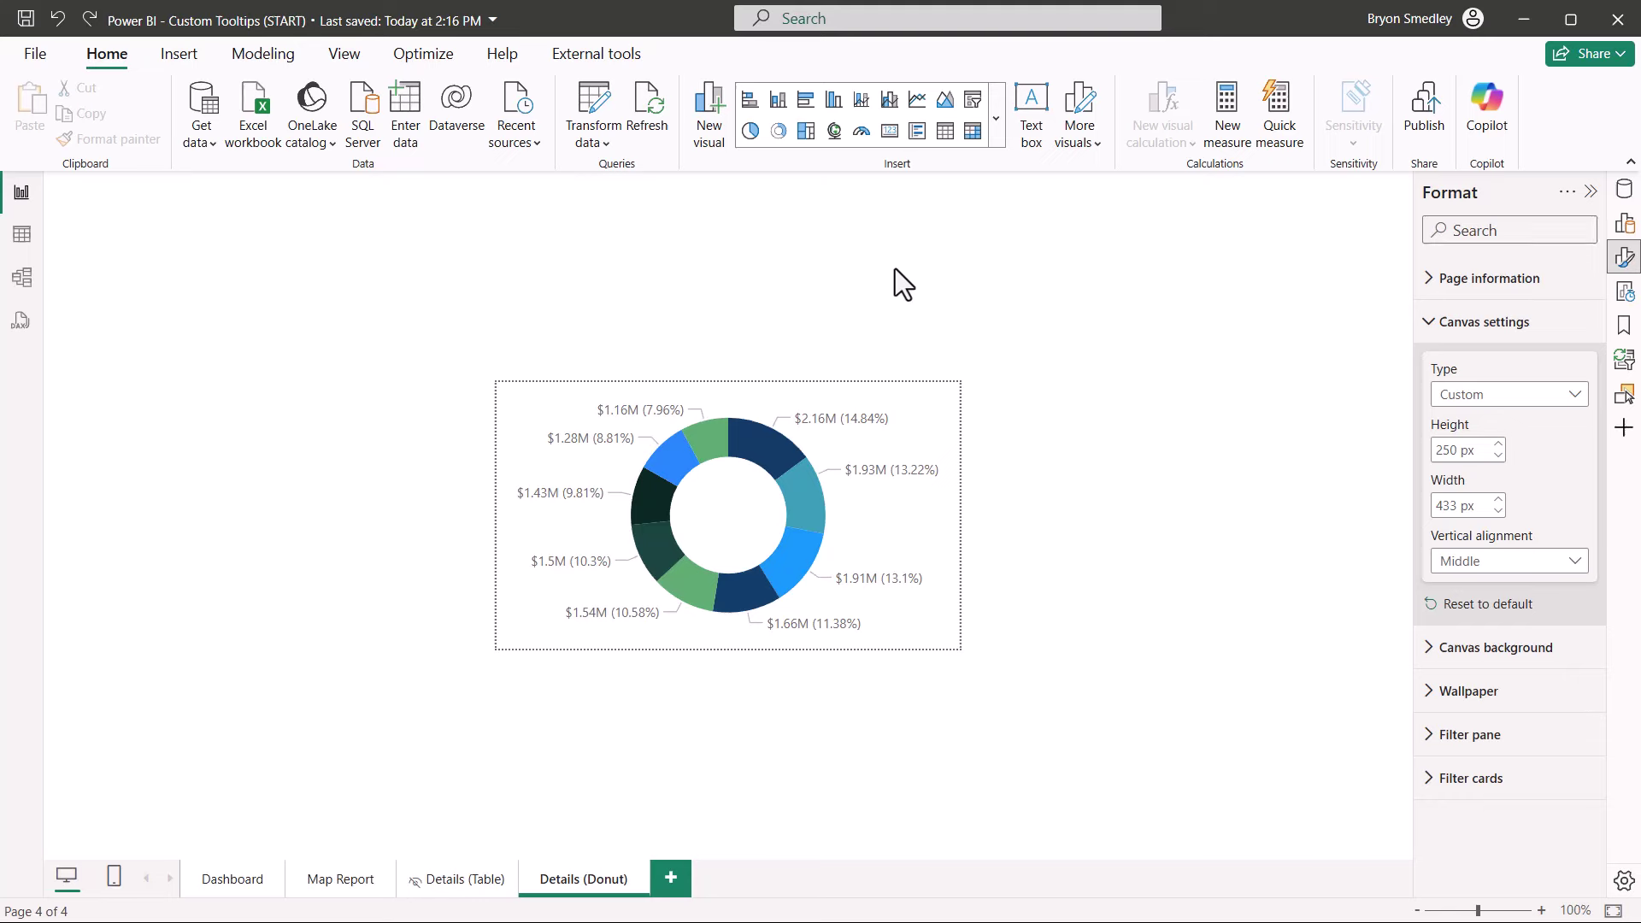
Add a card with the State field from Domestic Sales over the donut's centre, about 218 wide and 150 high.
left_click(889, 131)
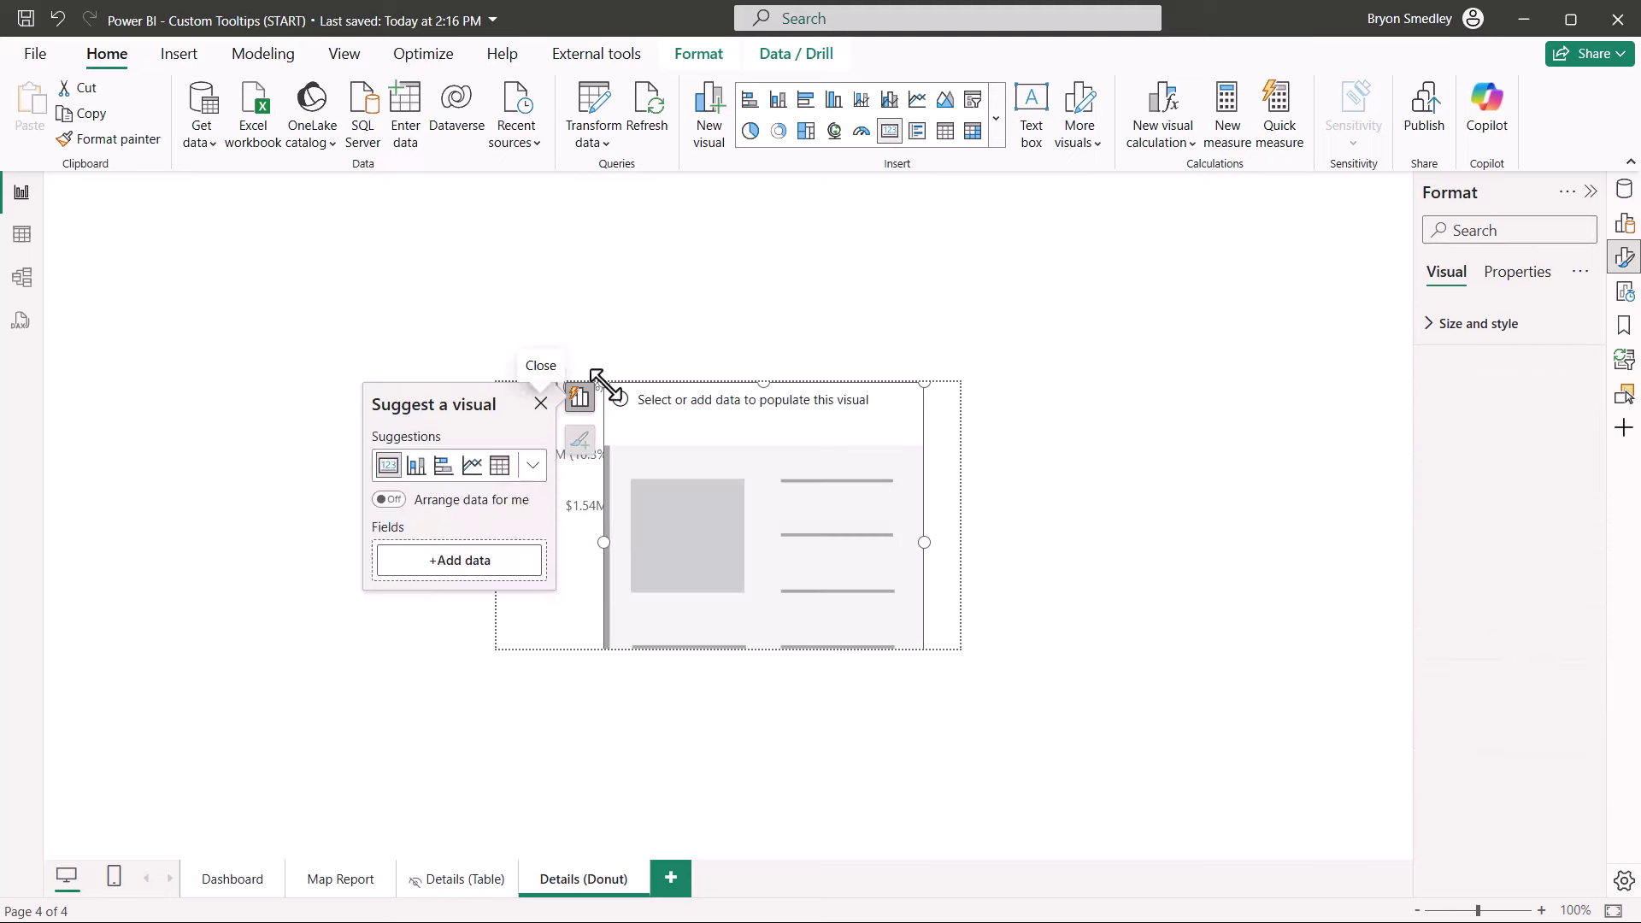
left_click_drag(597, 367, 762, 516)
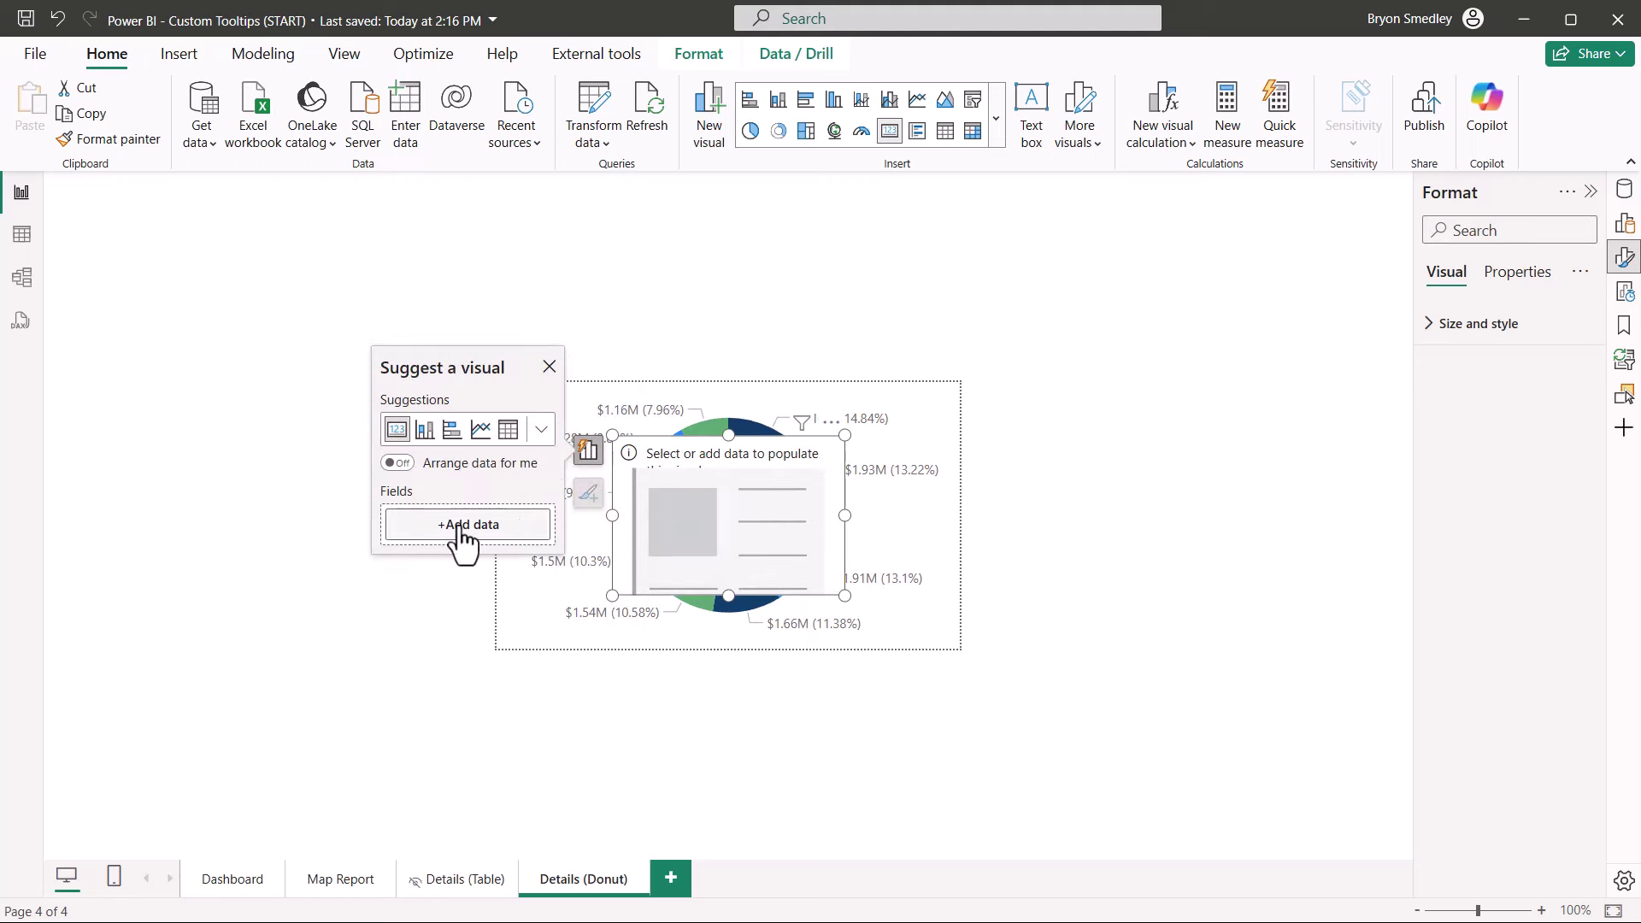
left_click(462, 524)
left_click(586, 547)
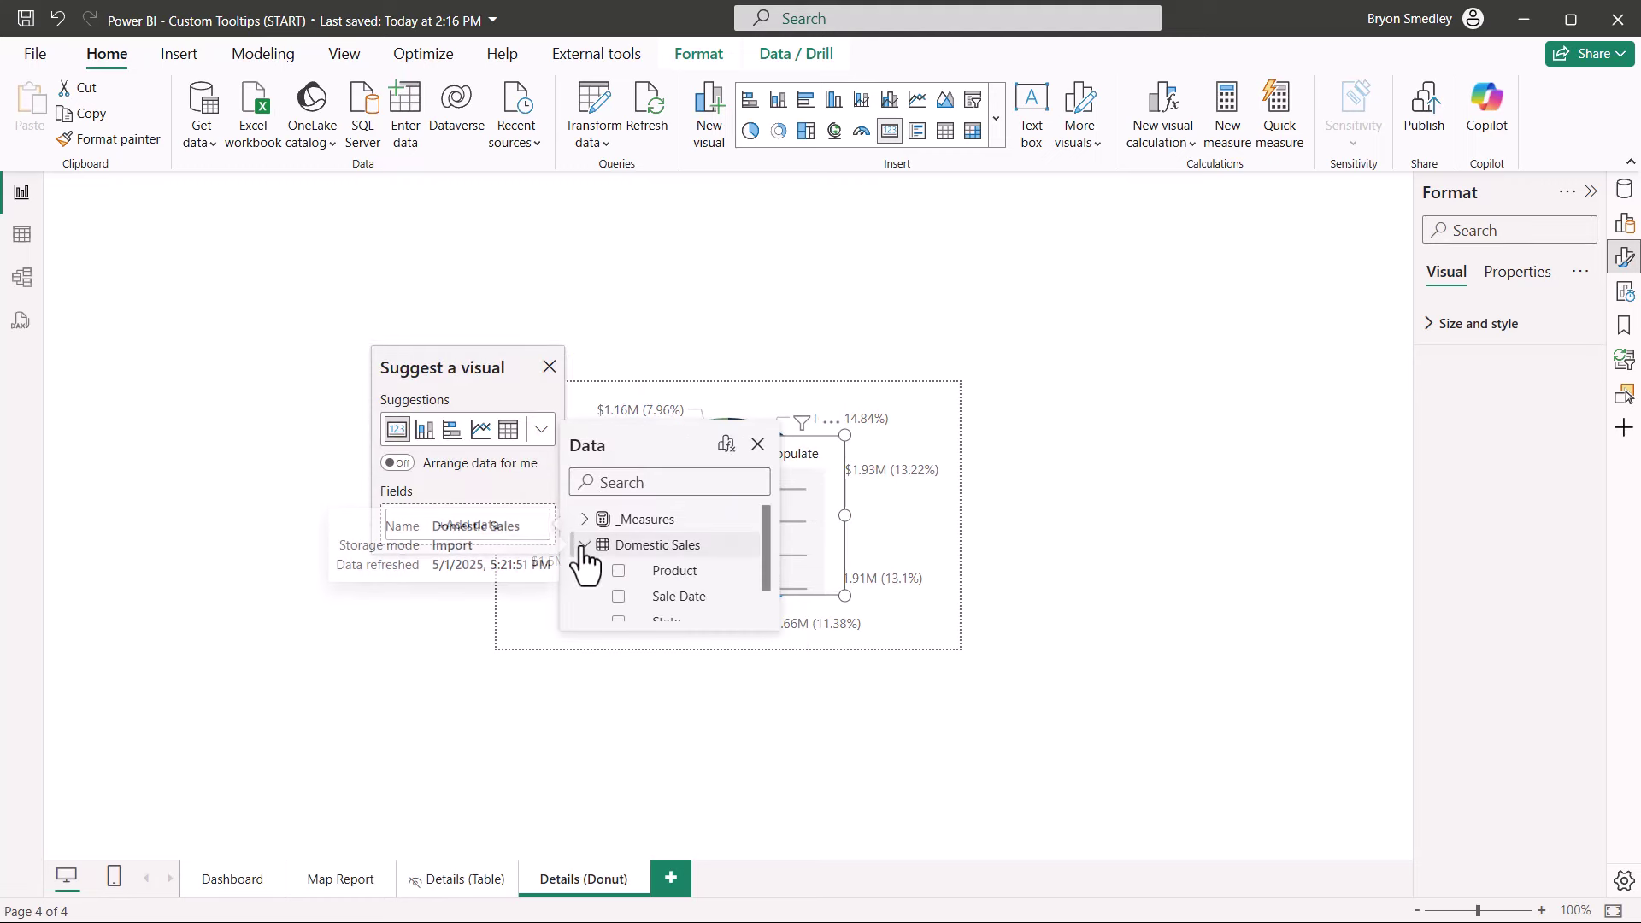
scroll(614, 602, "down", 1)
left_click(613, 588)
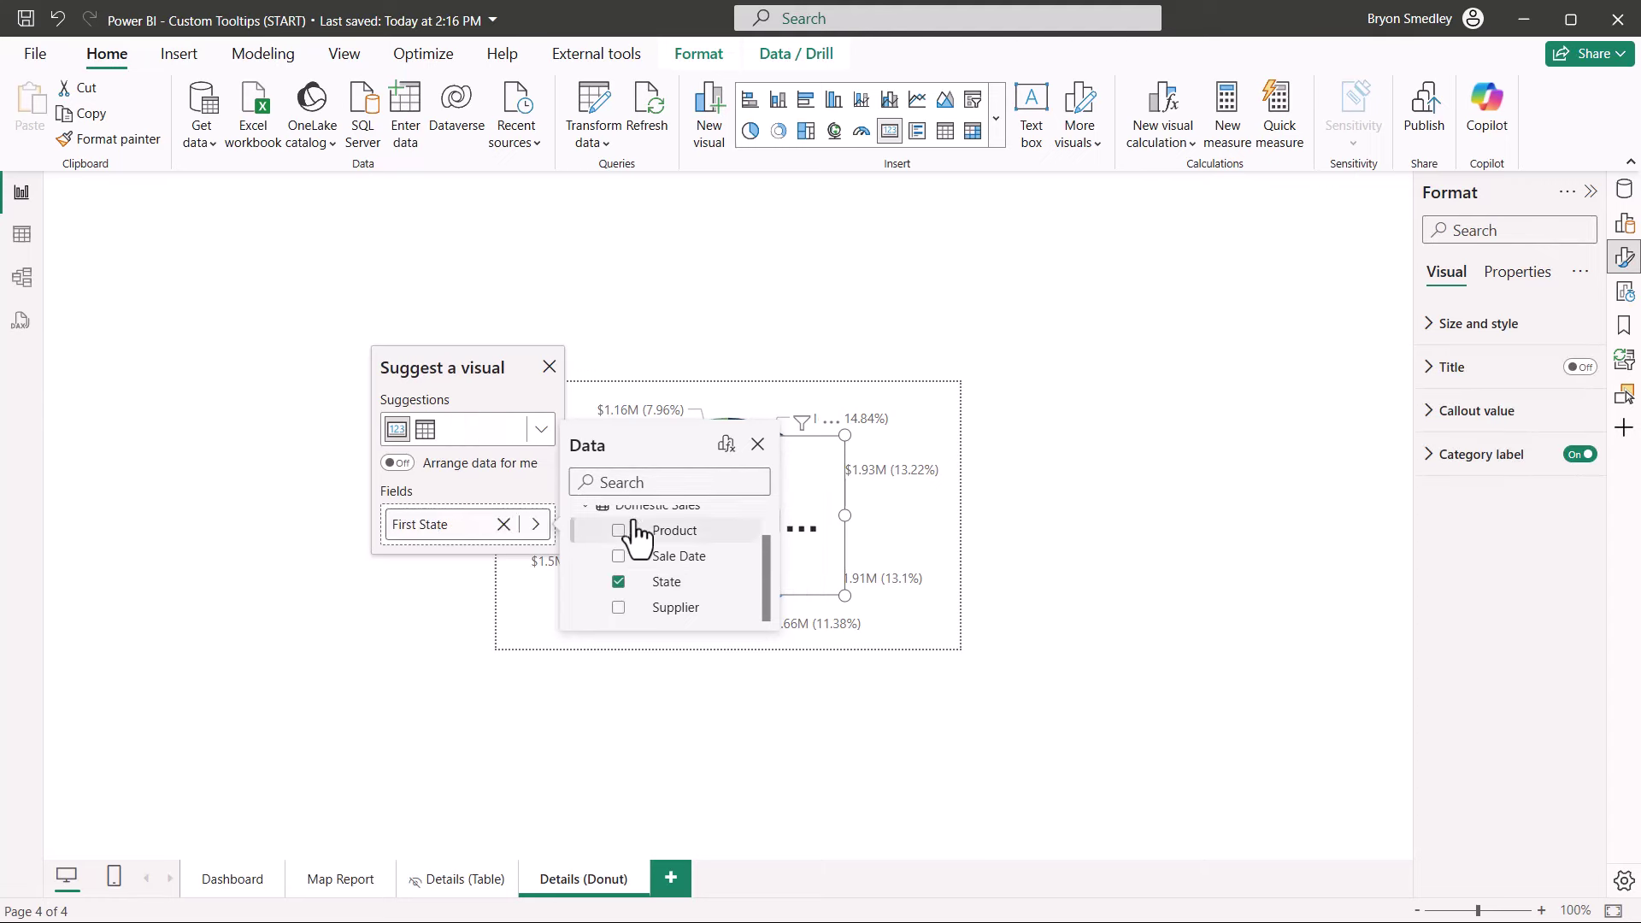
left_click(758, 444)
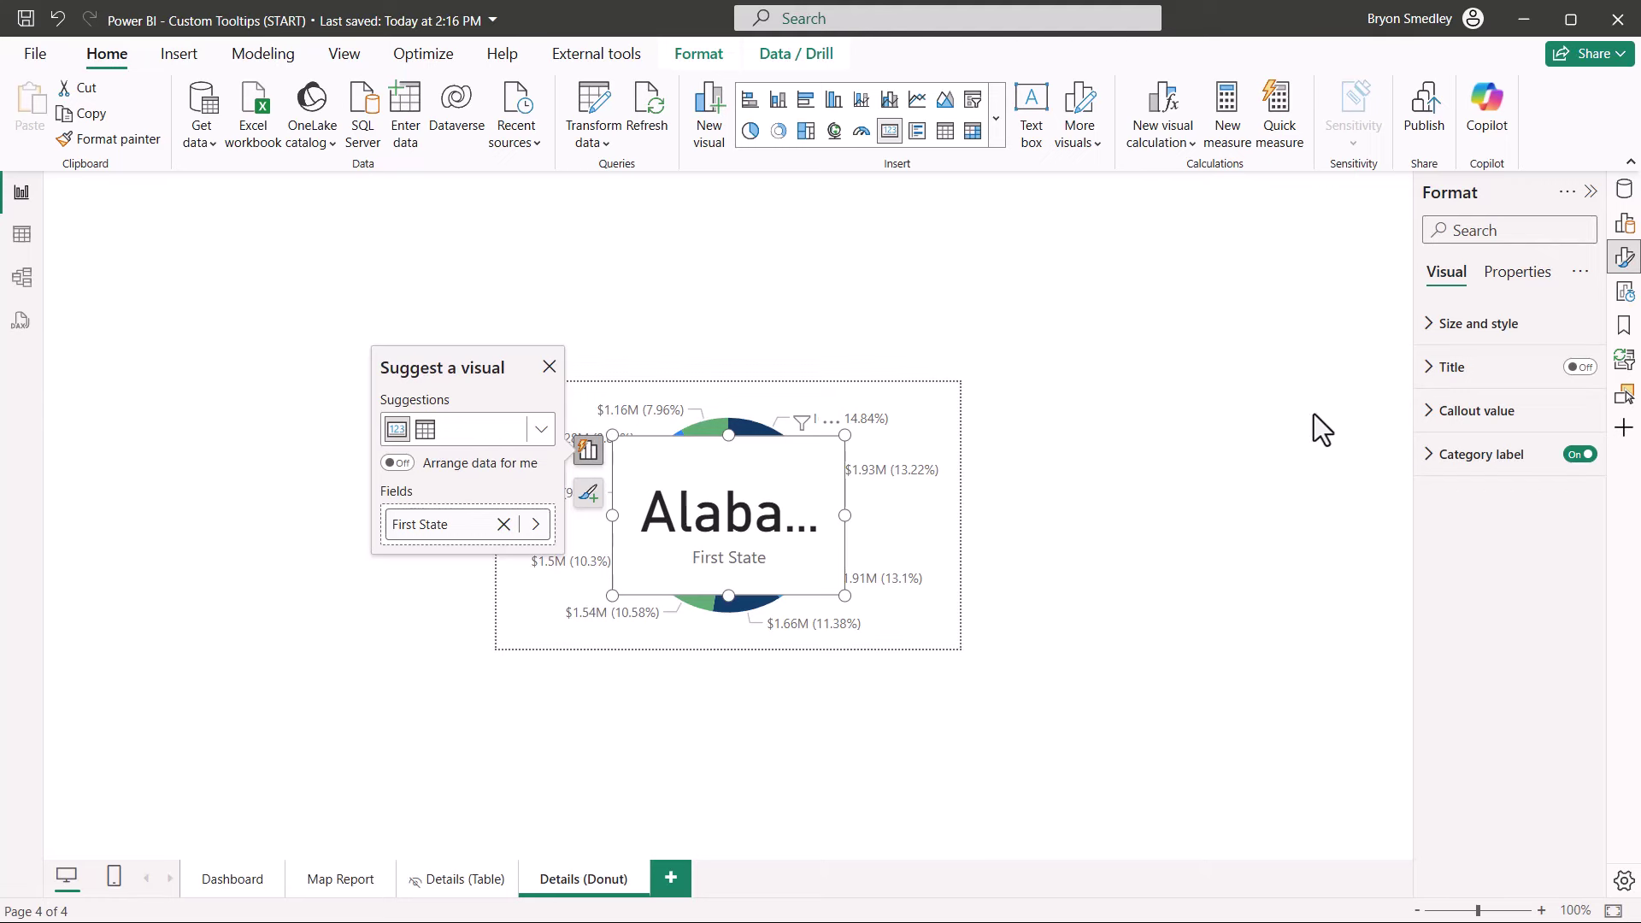
Turn off the State card's category label and set its callout value font size to 12.
left_click(1575, 454)
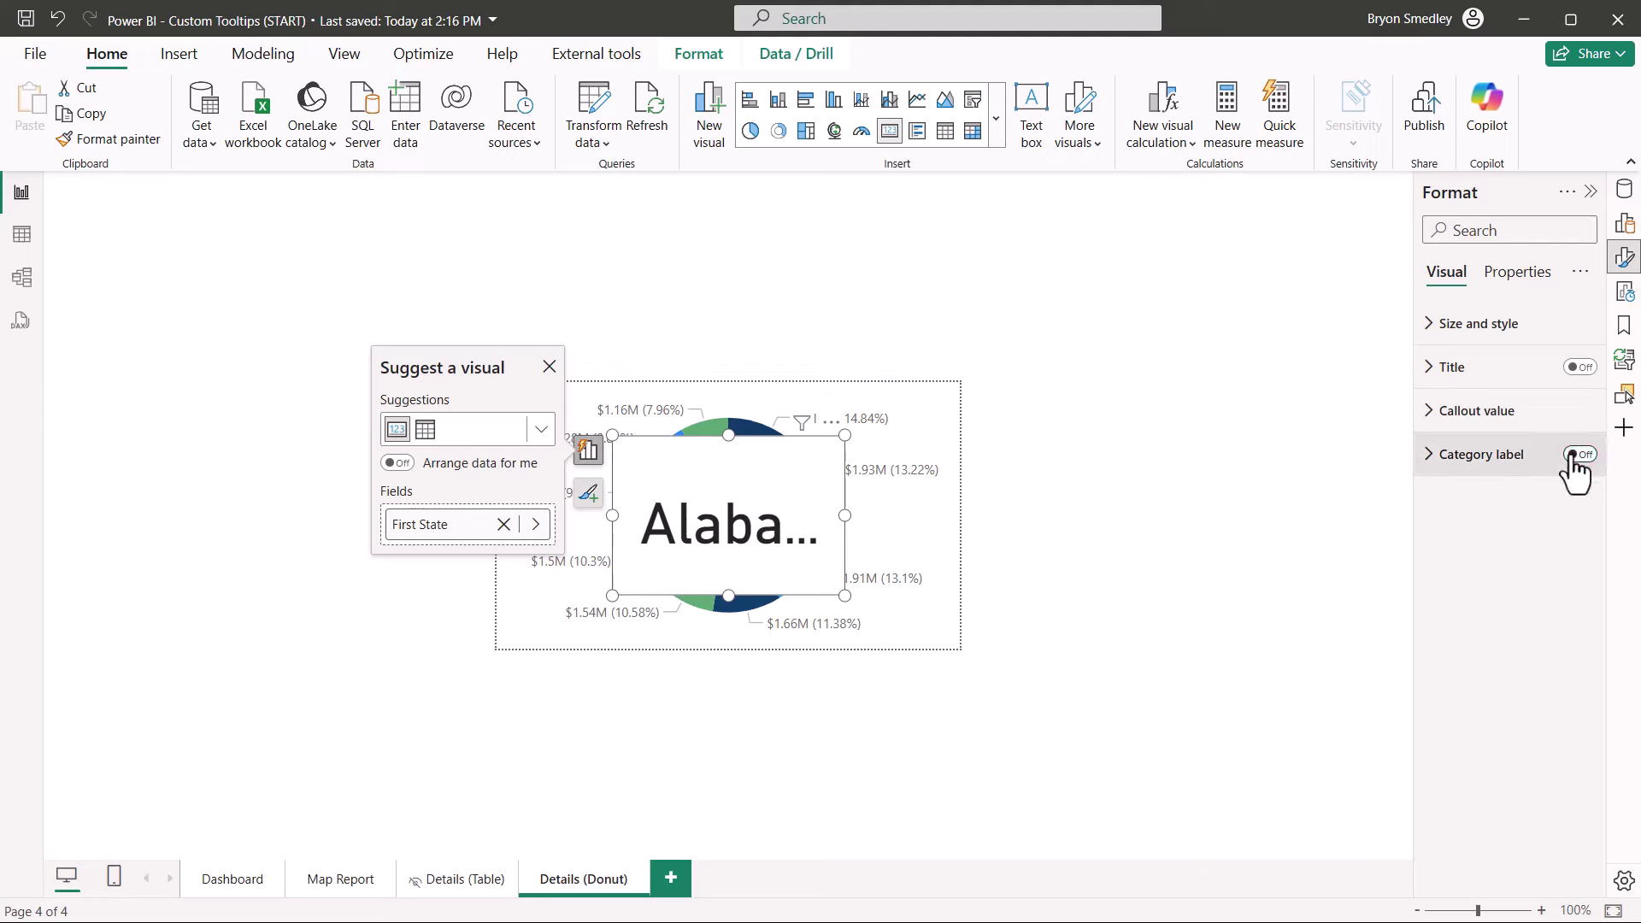
left_click(1431, 417)
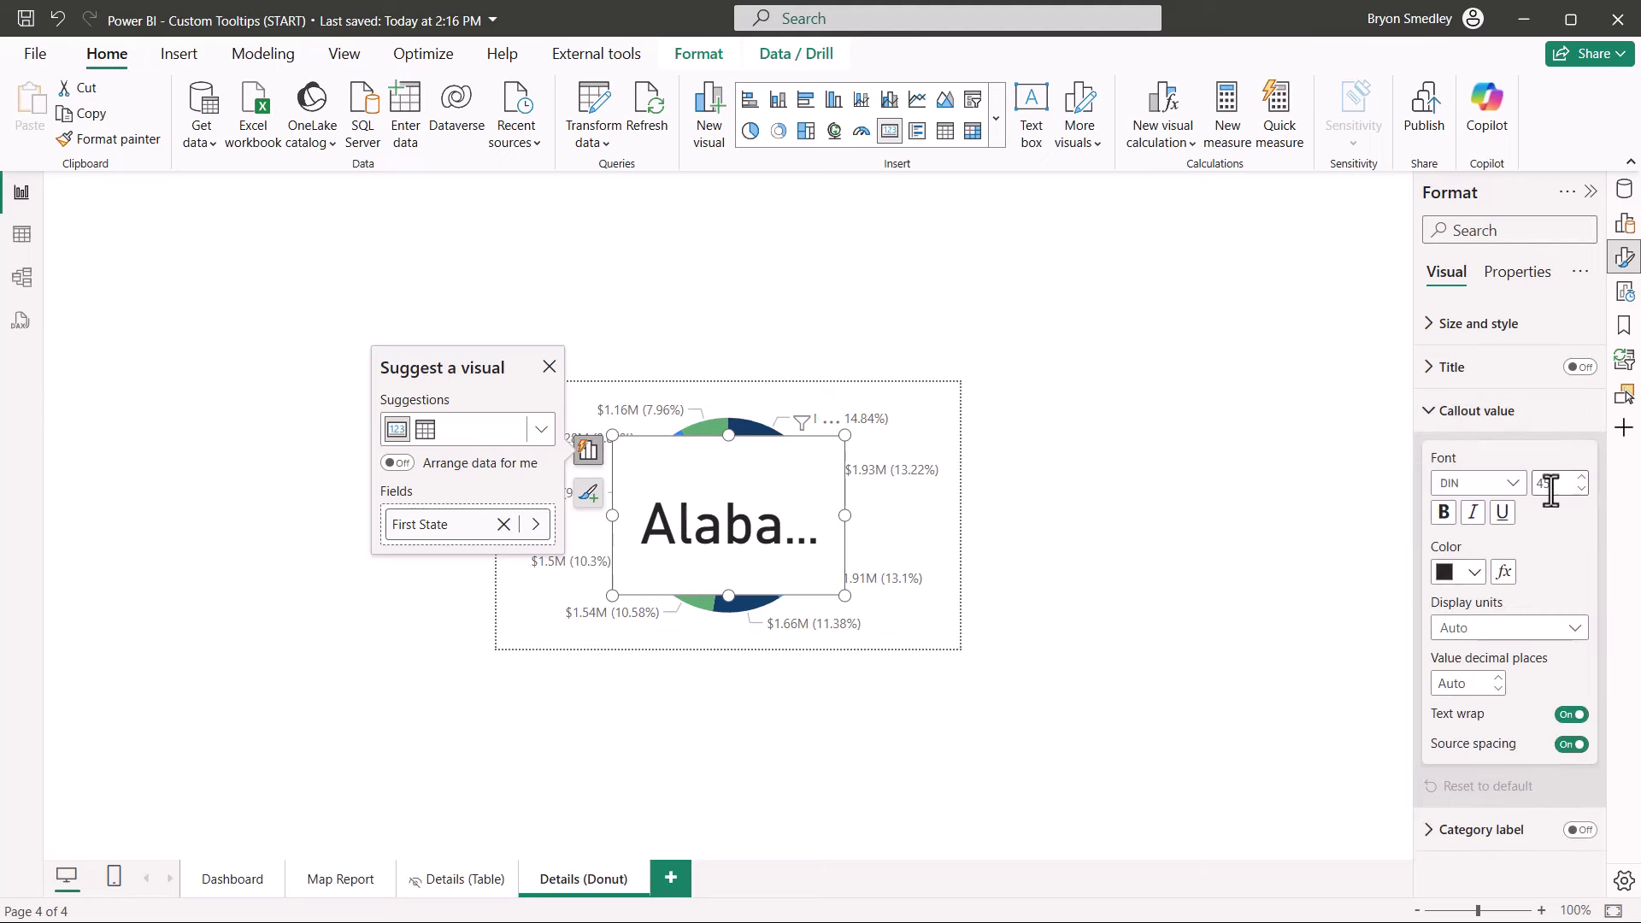
double_click(1542, 487)
type("12")
left_click(1541, 414)
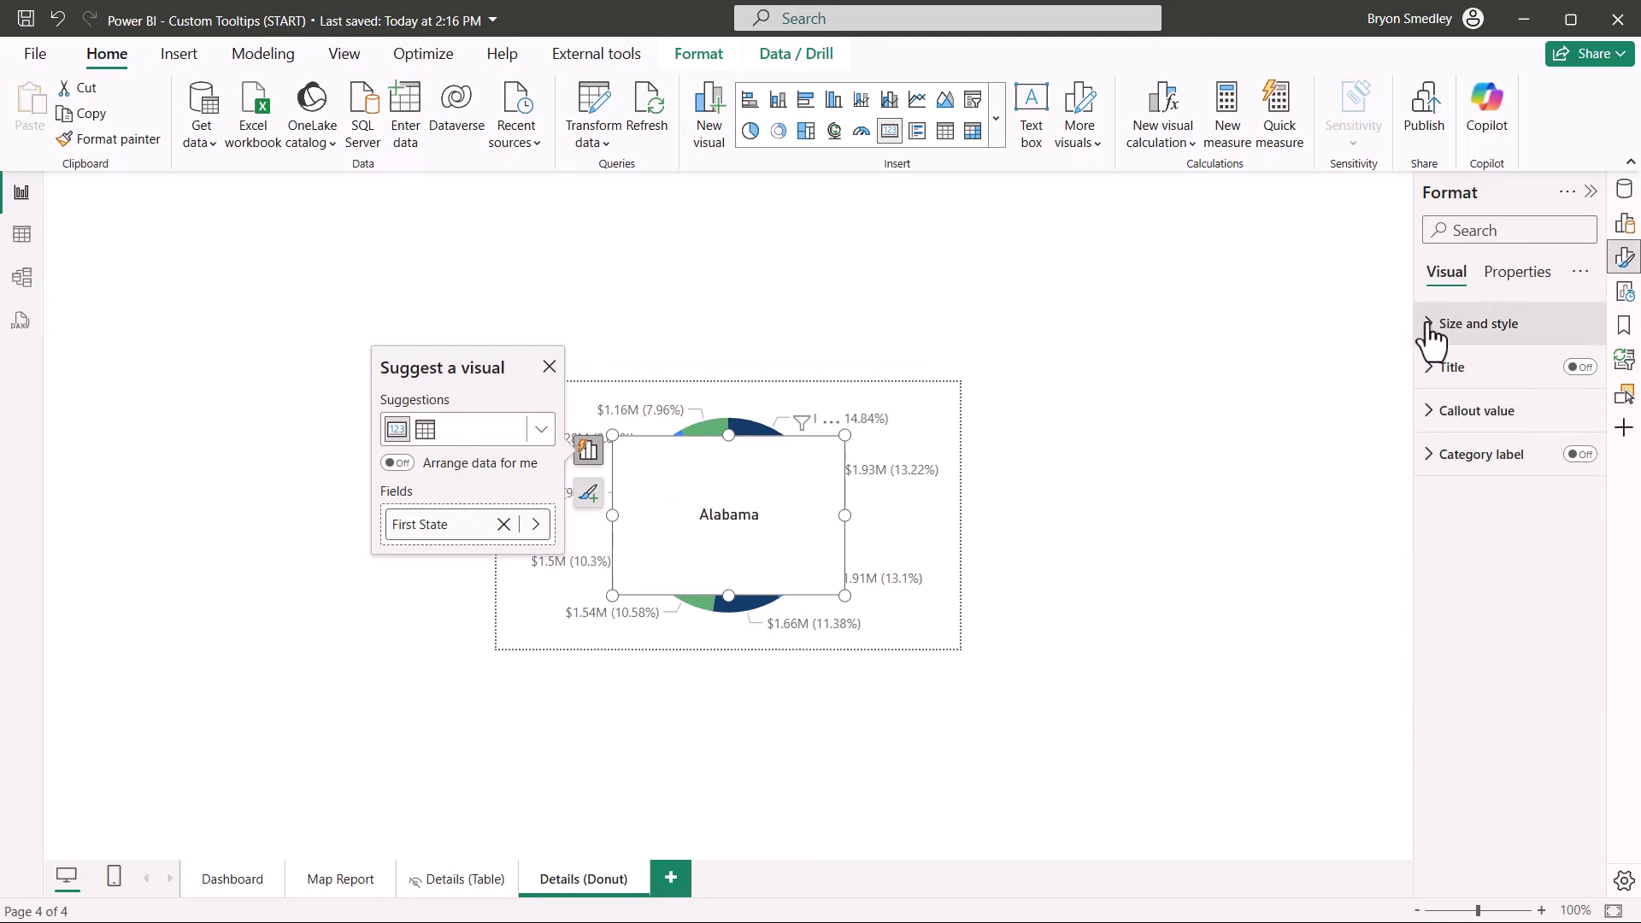
Turn off the State card's background and shorten the card so the state name sits slightly above the donut hole's centre.
left_click(1438, 325)
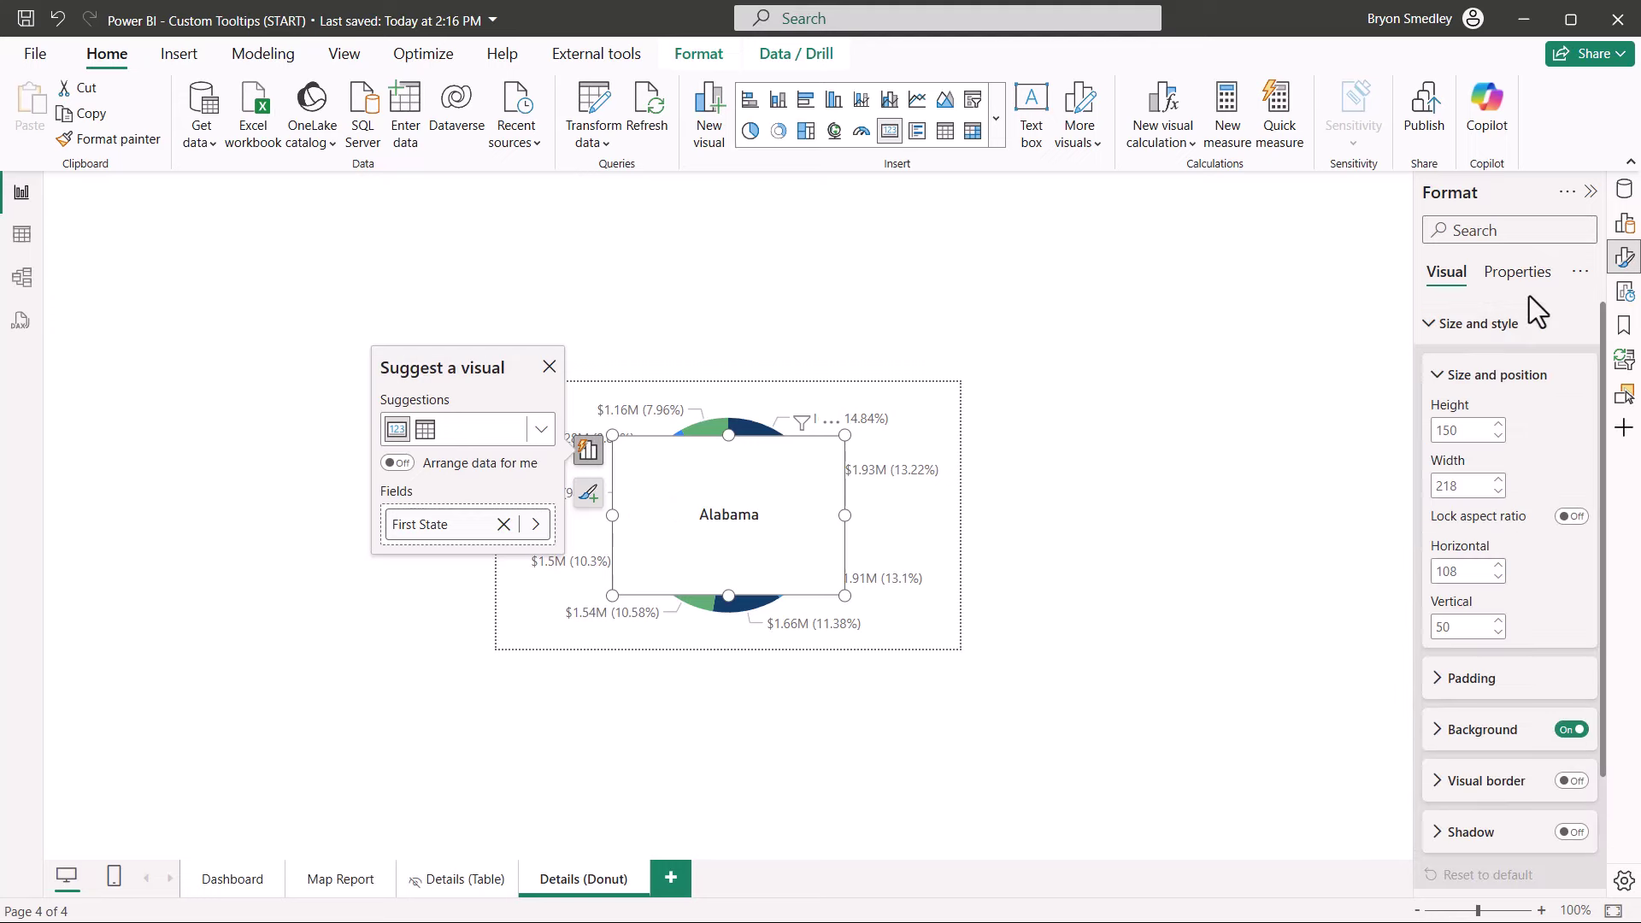
left_click(1570, 729)
left_click_drag(731, 589, 731, 568)
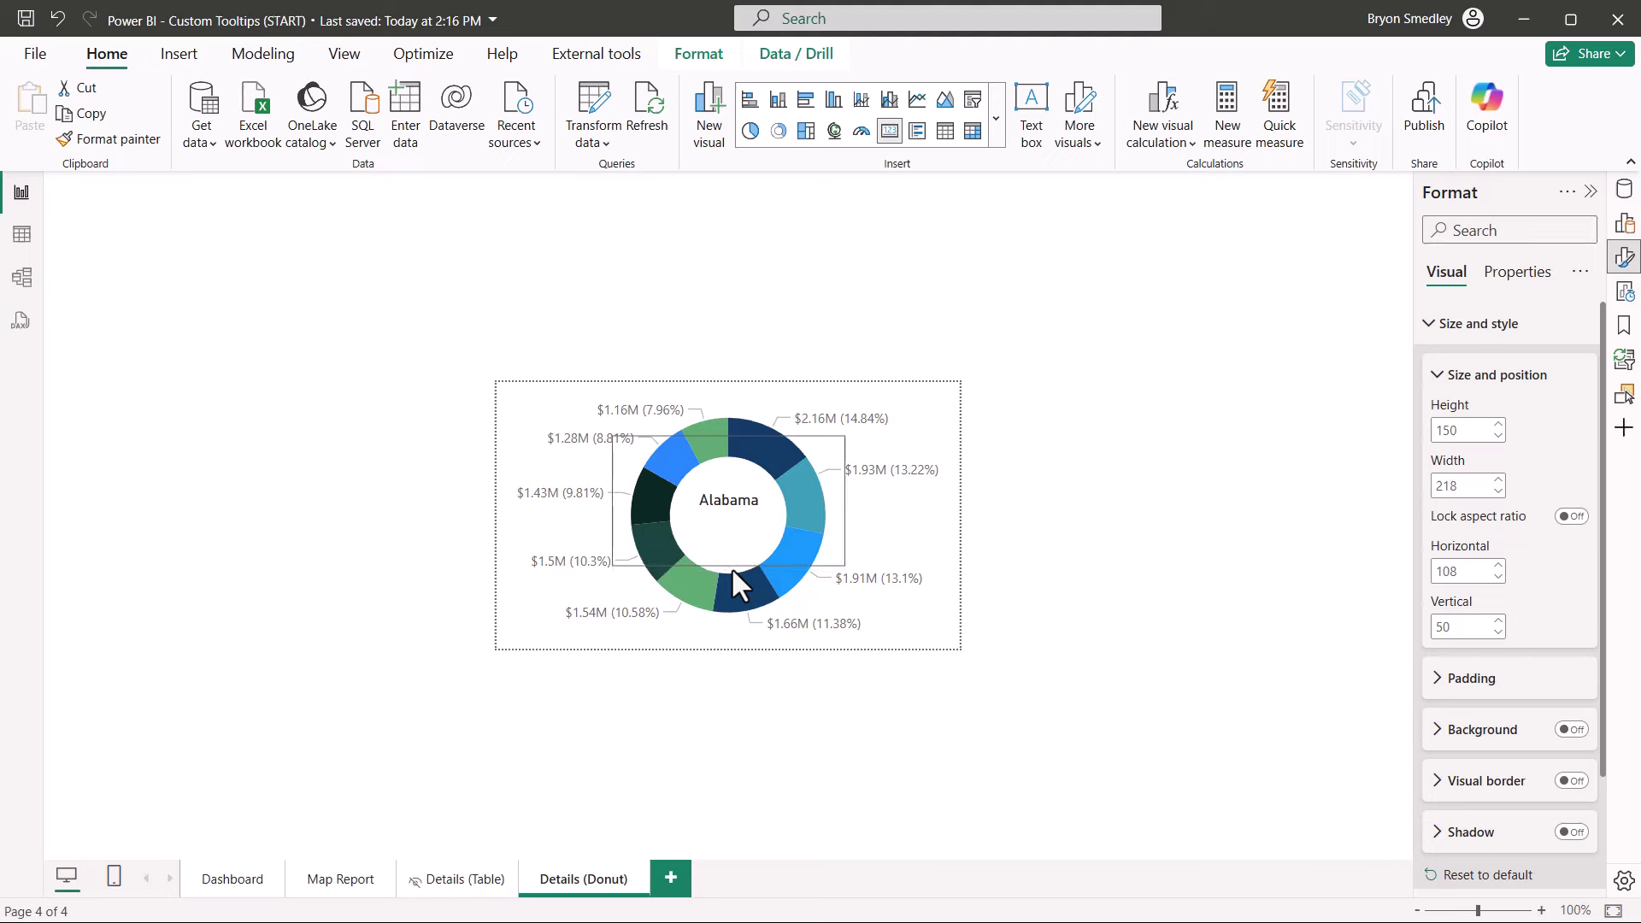
left_click(929, 709)
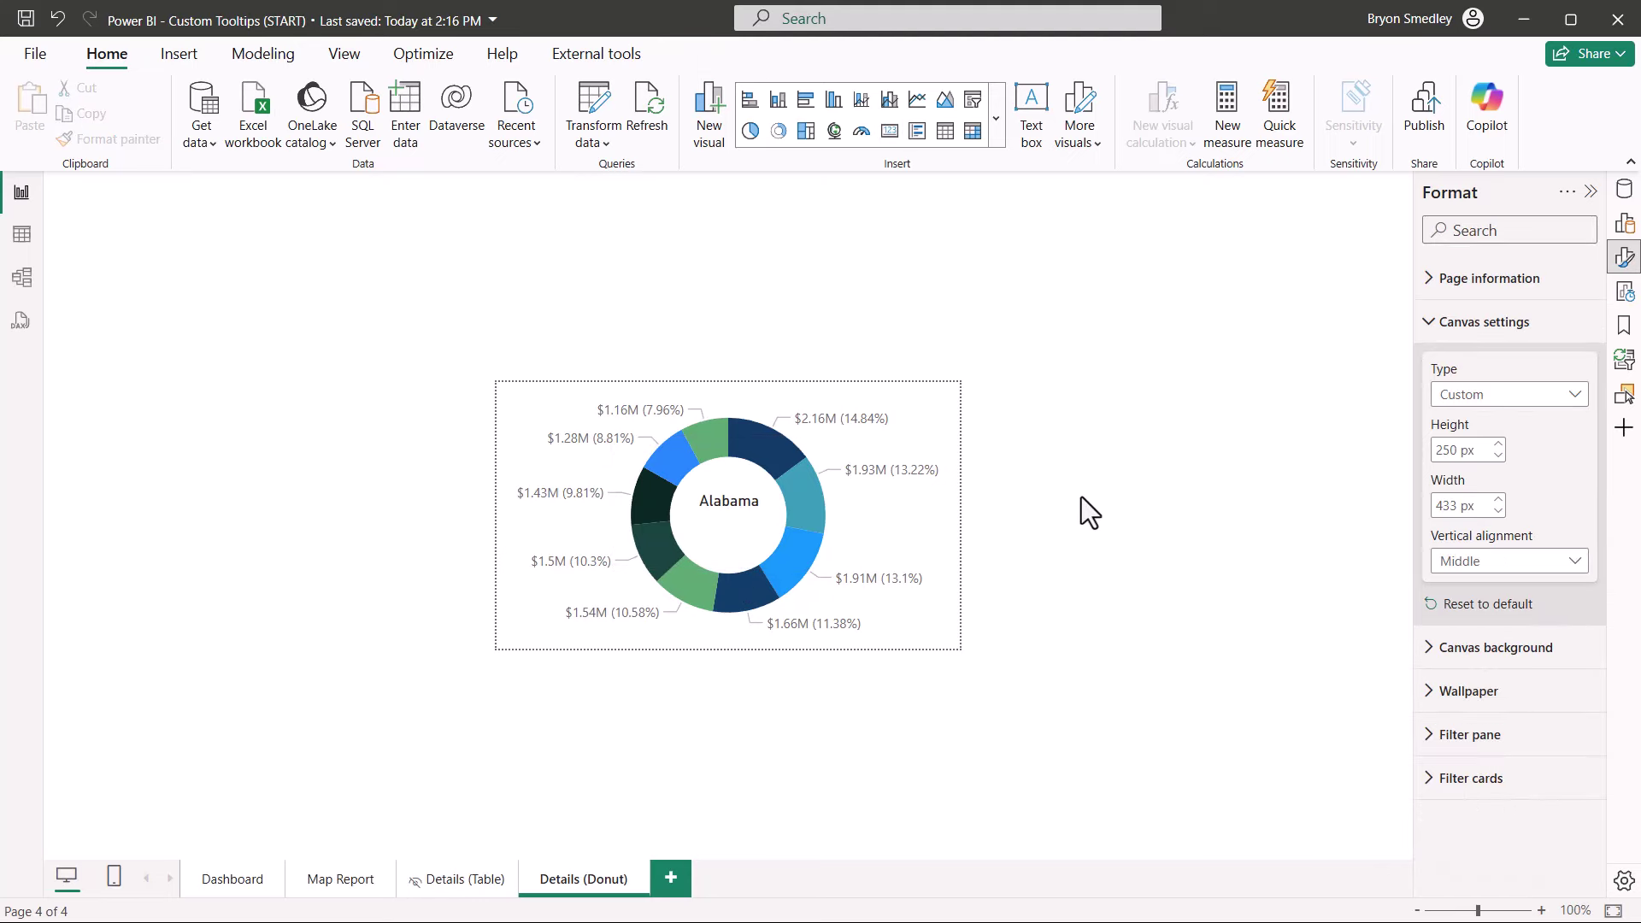
Add a second card with the Total Sales measure over the donut's lower half, about 200 wide and 150 high.
left_click(890, 130)
left_click_drag(610, 517, 716, 513)
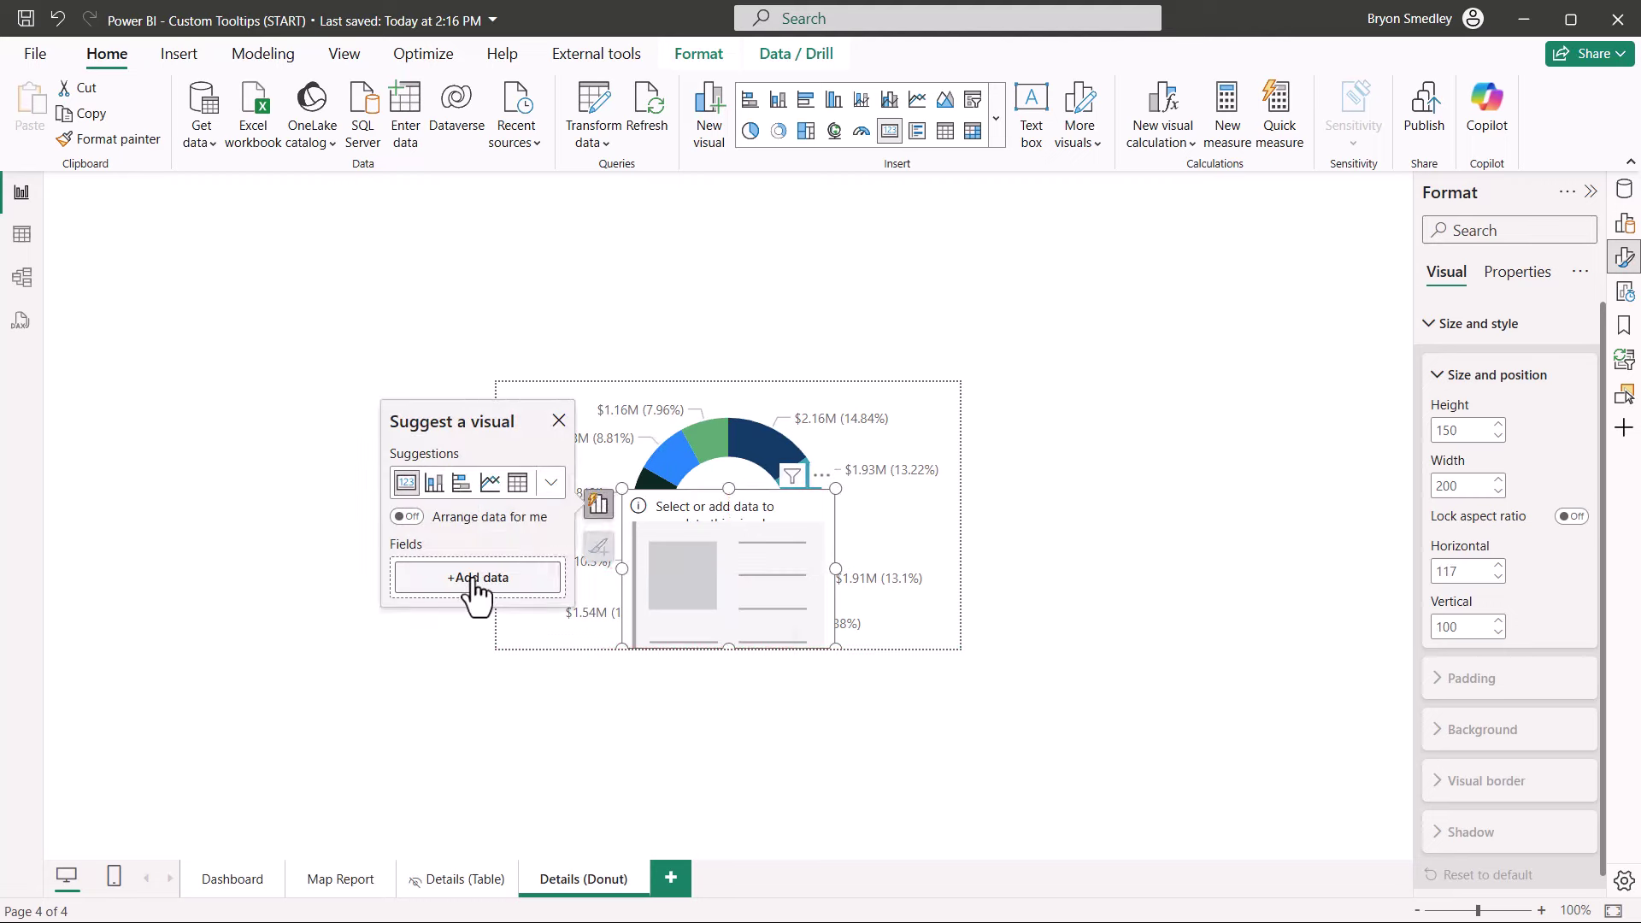
left_click(475, 579)
left_click(604, 571)
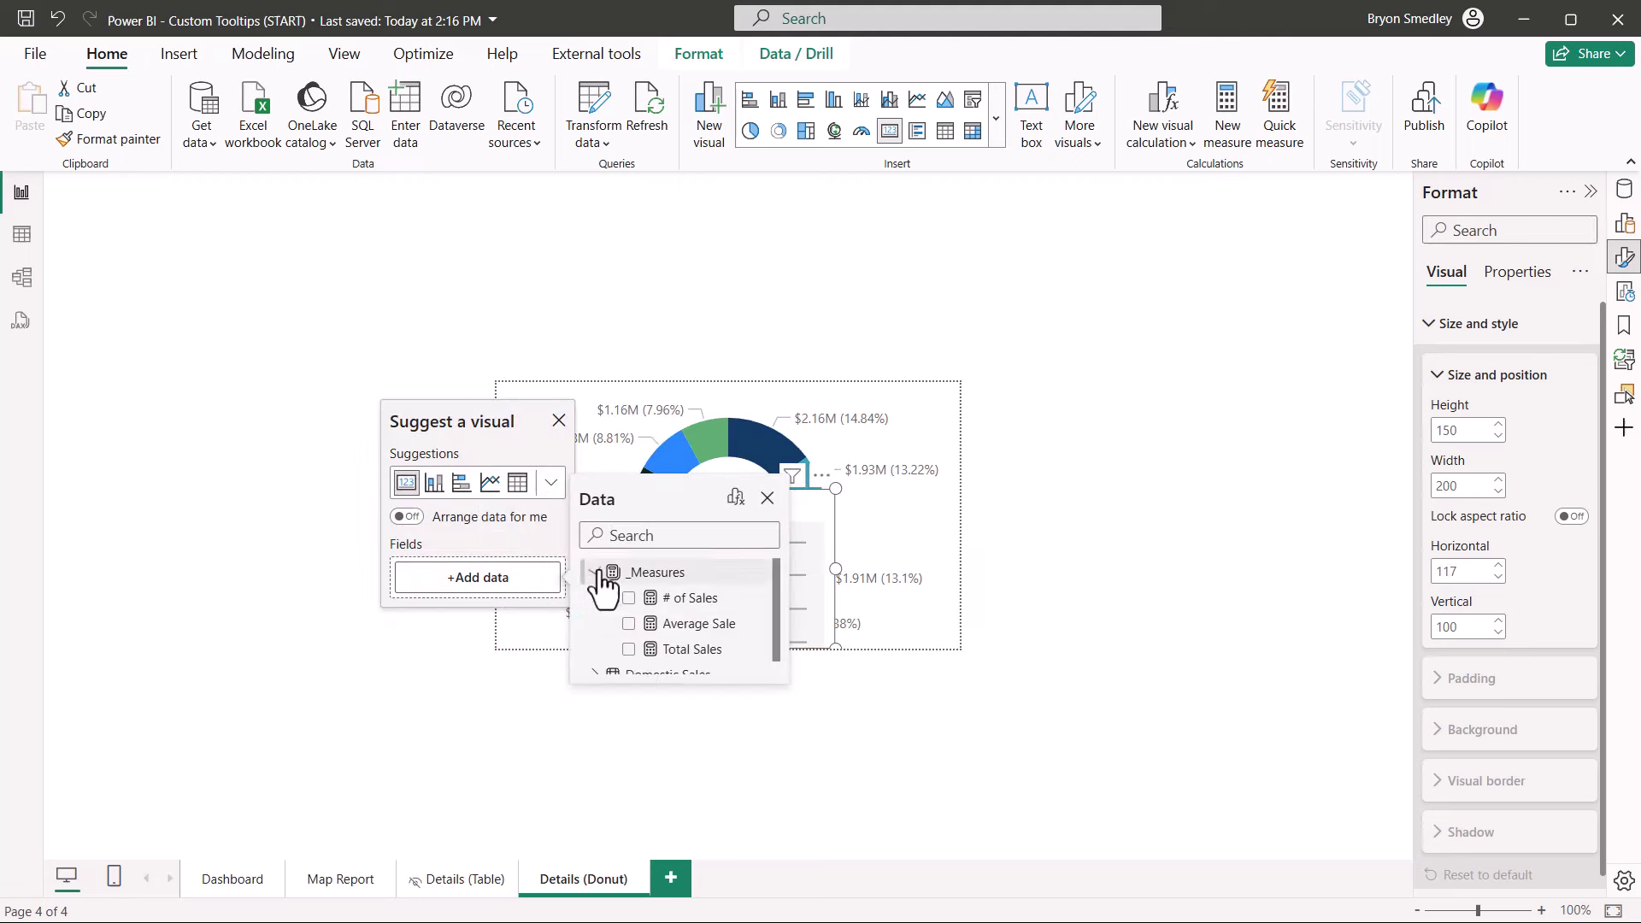
left_click(630, 650)
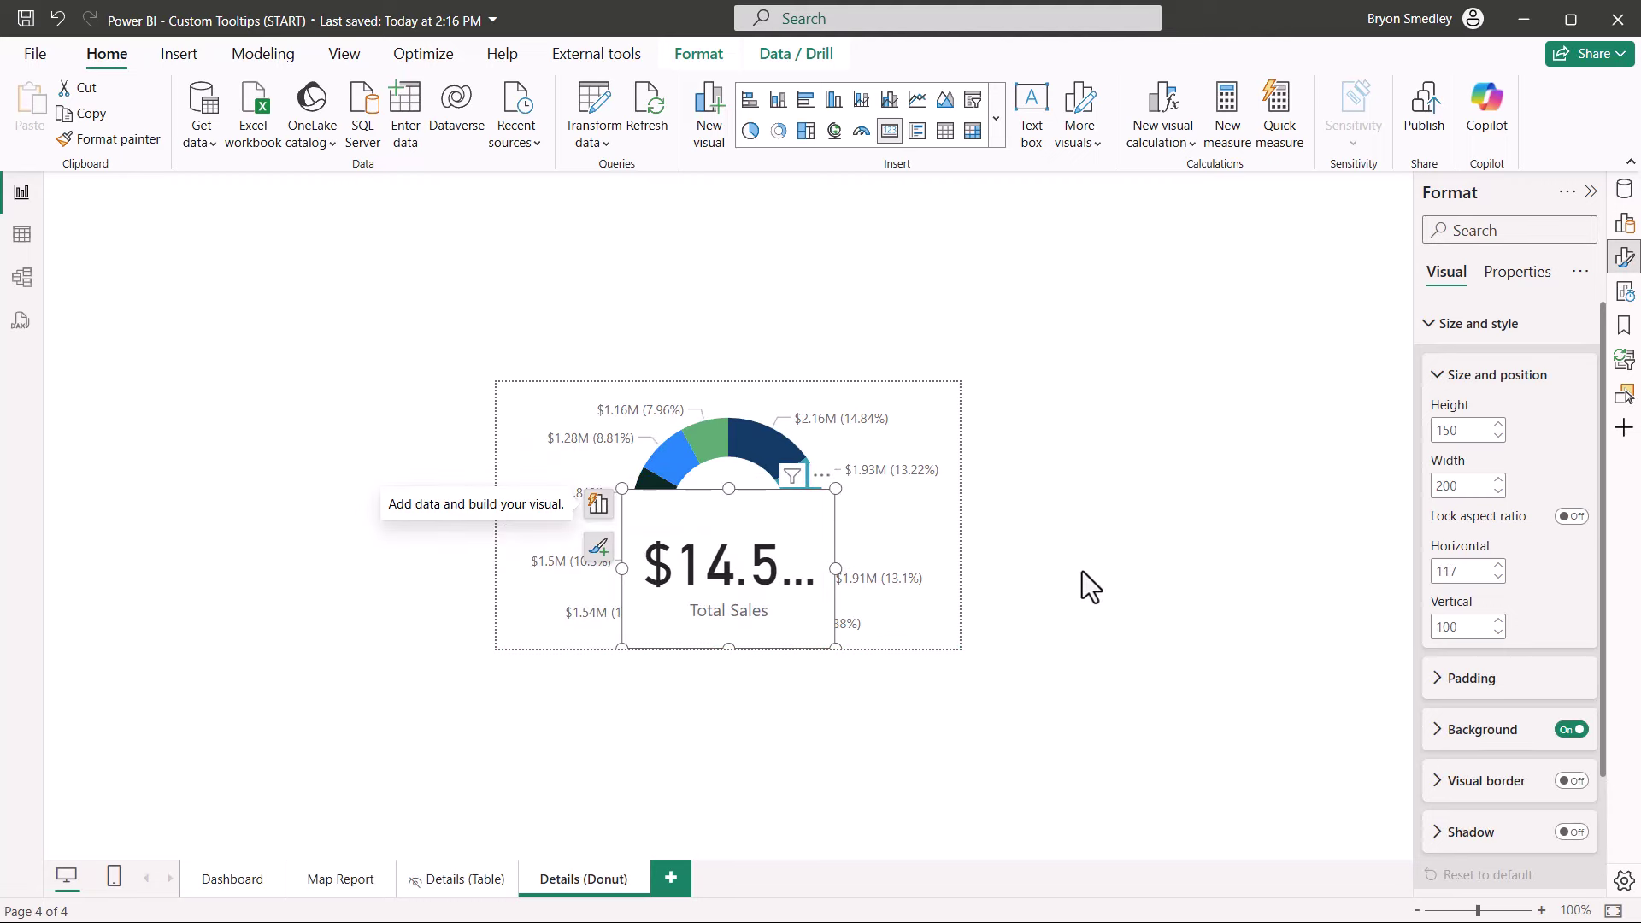
Turn off the Total Sales card's background and its category label.
left_click(1572, 729)
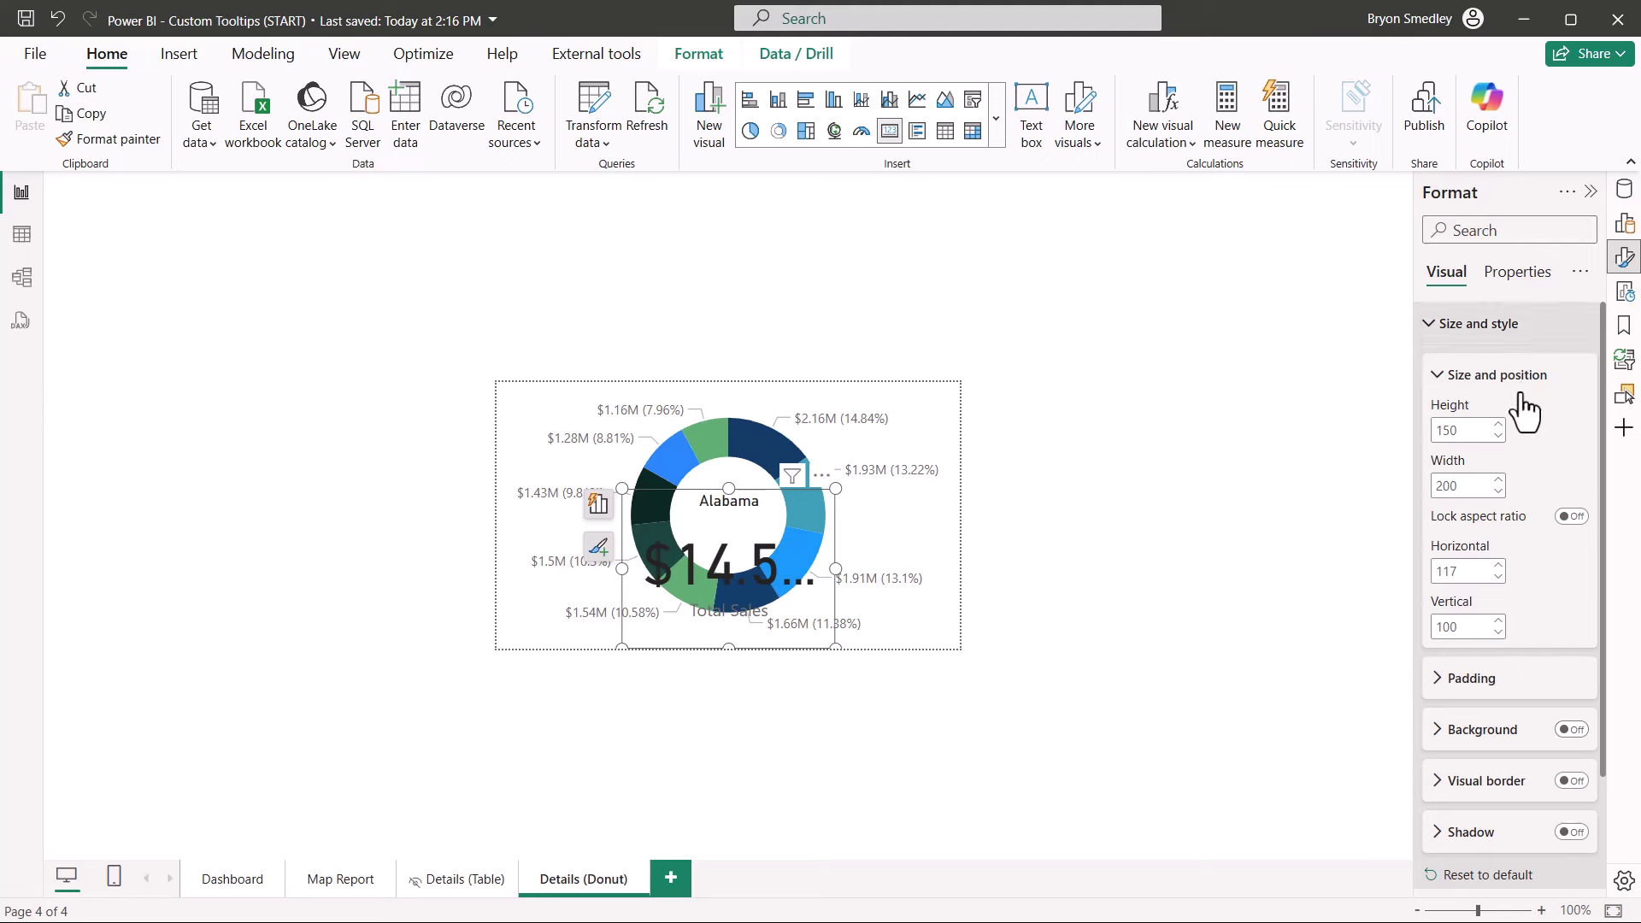
left_click(1504, 341)
left_click(1579, 454)
Set the Total Sales card's callout value font size to 17 and shorten the card so the value sits just below the state name.
left_click(1436, 415)
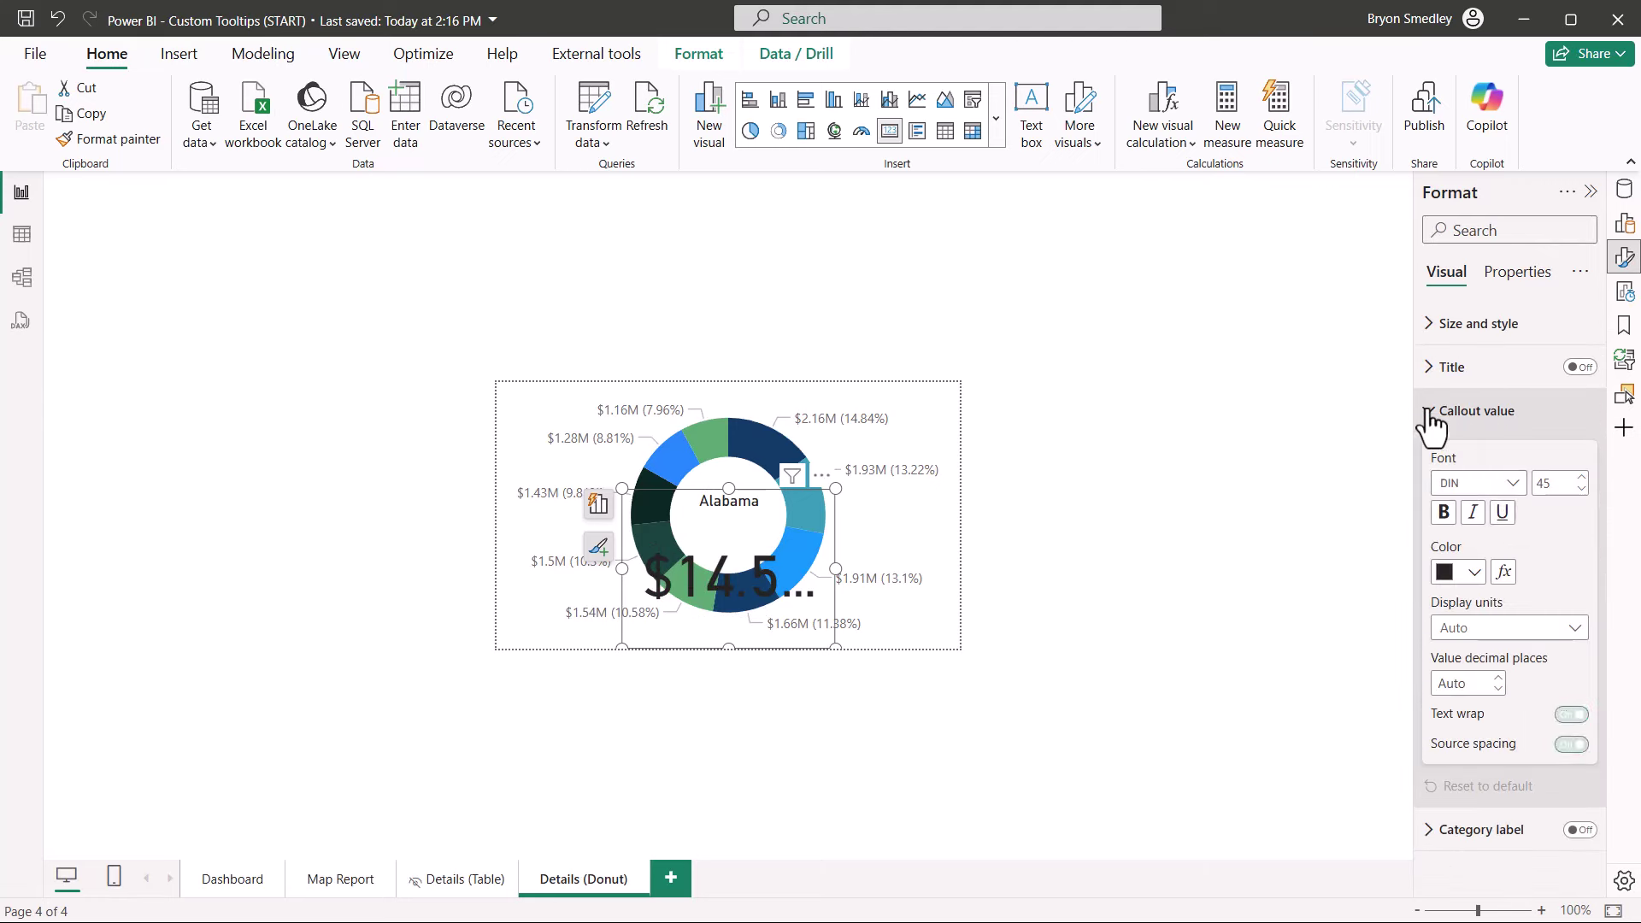
double_click(1551, 482)
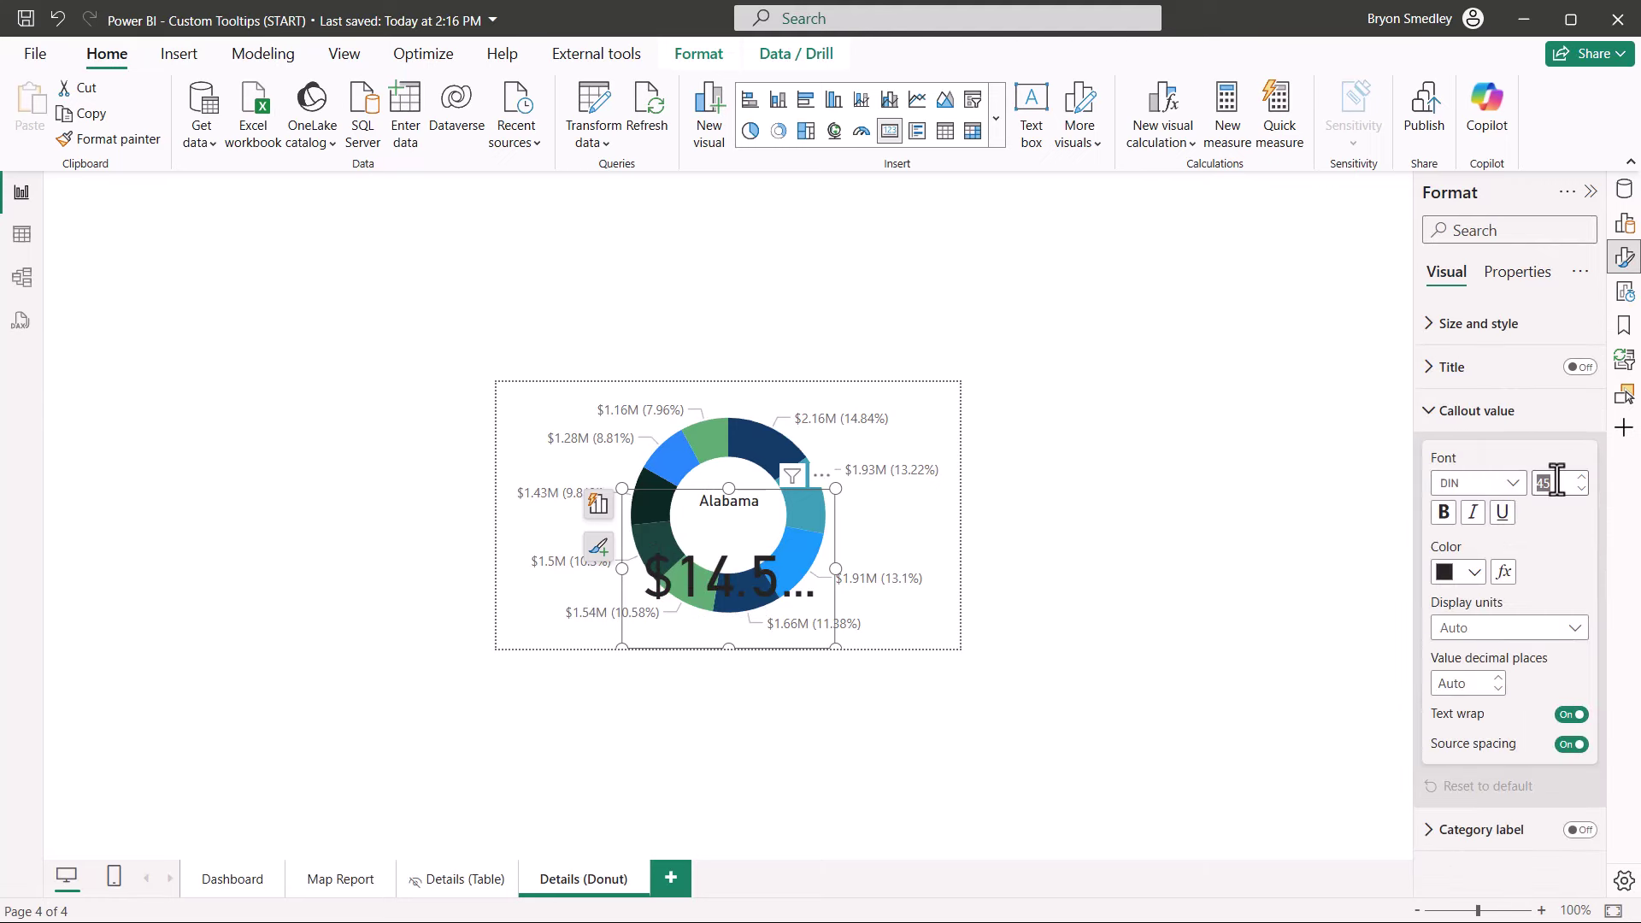
type("17")
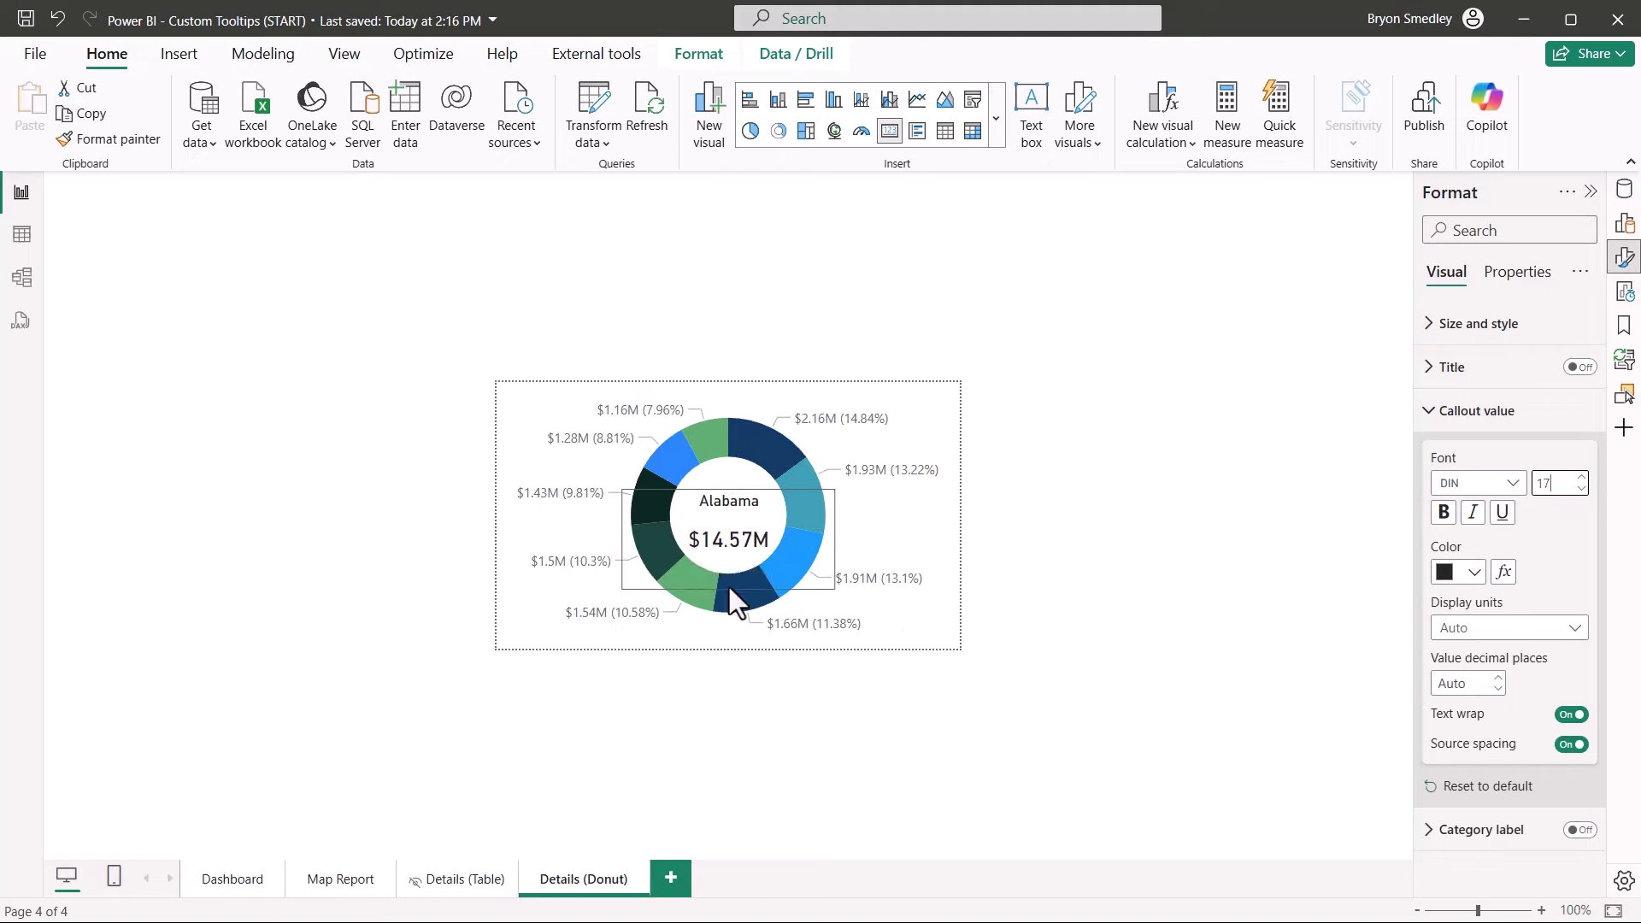
left_click(1026, 546)
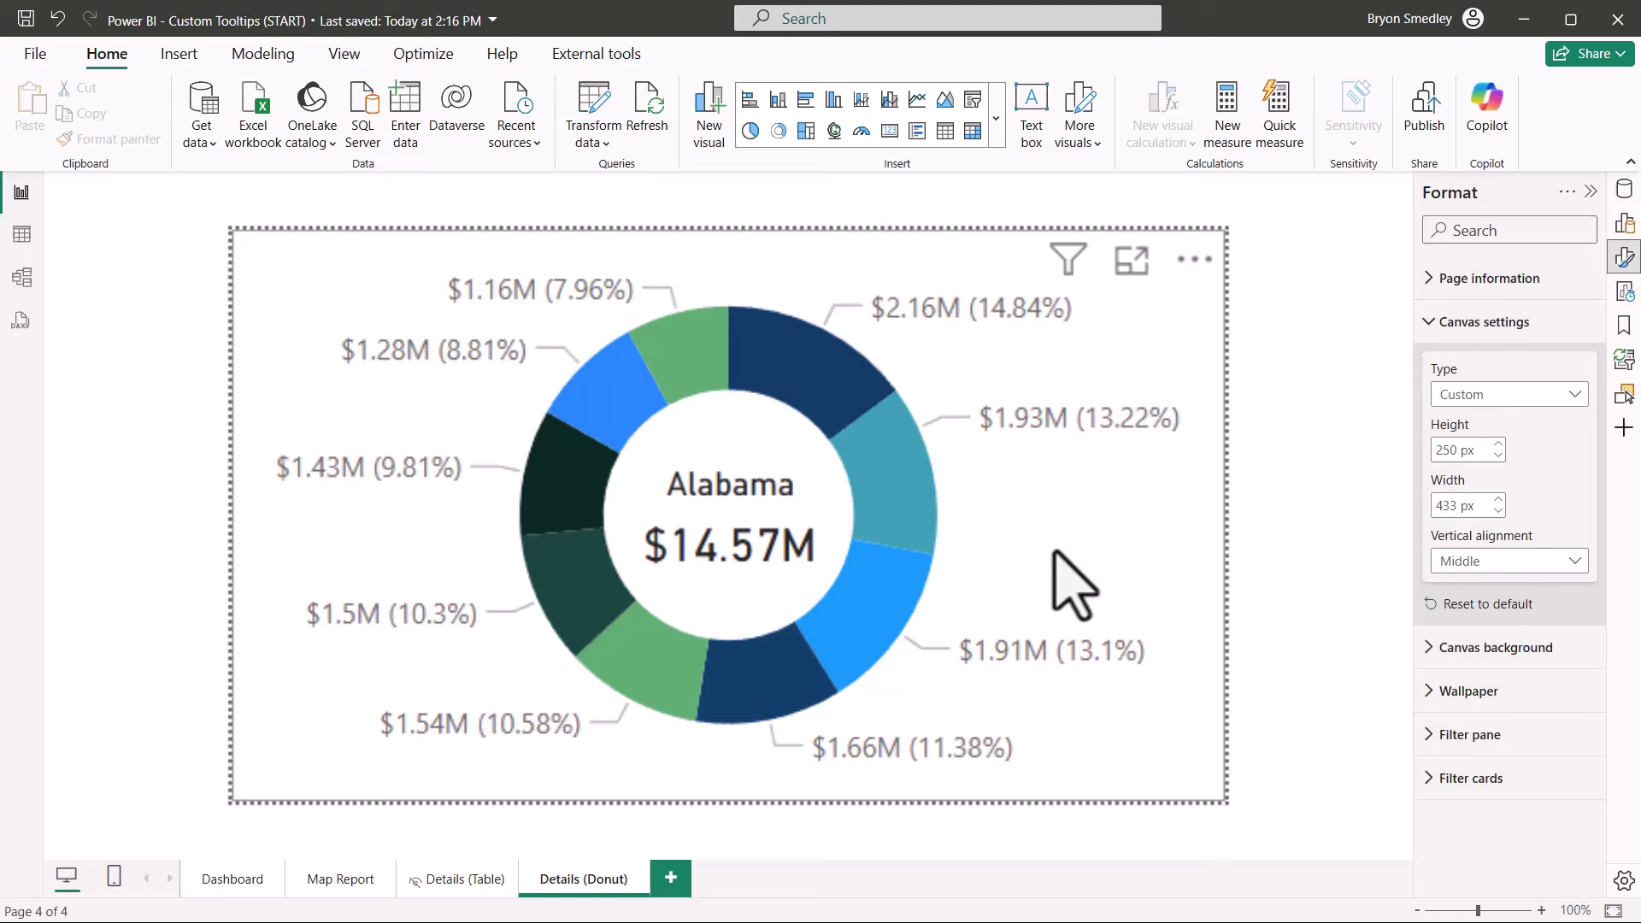
Set the donut chart's detail label contents to Category, percent of total.
left_click(1068, 590)
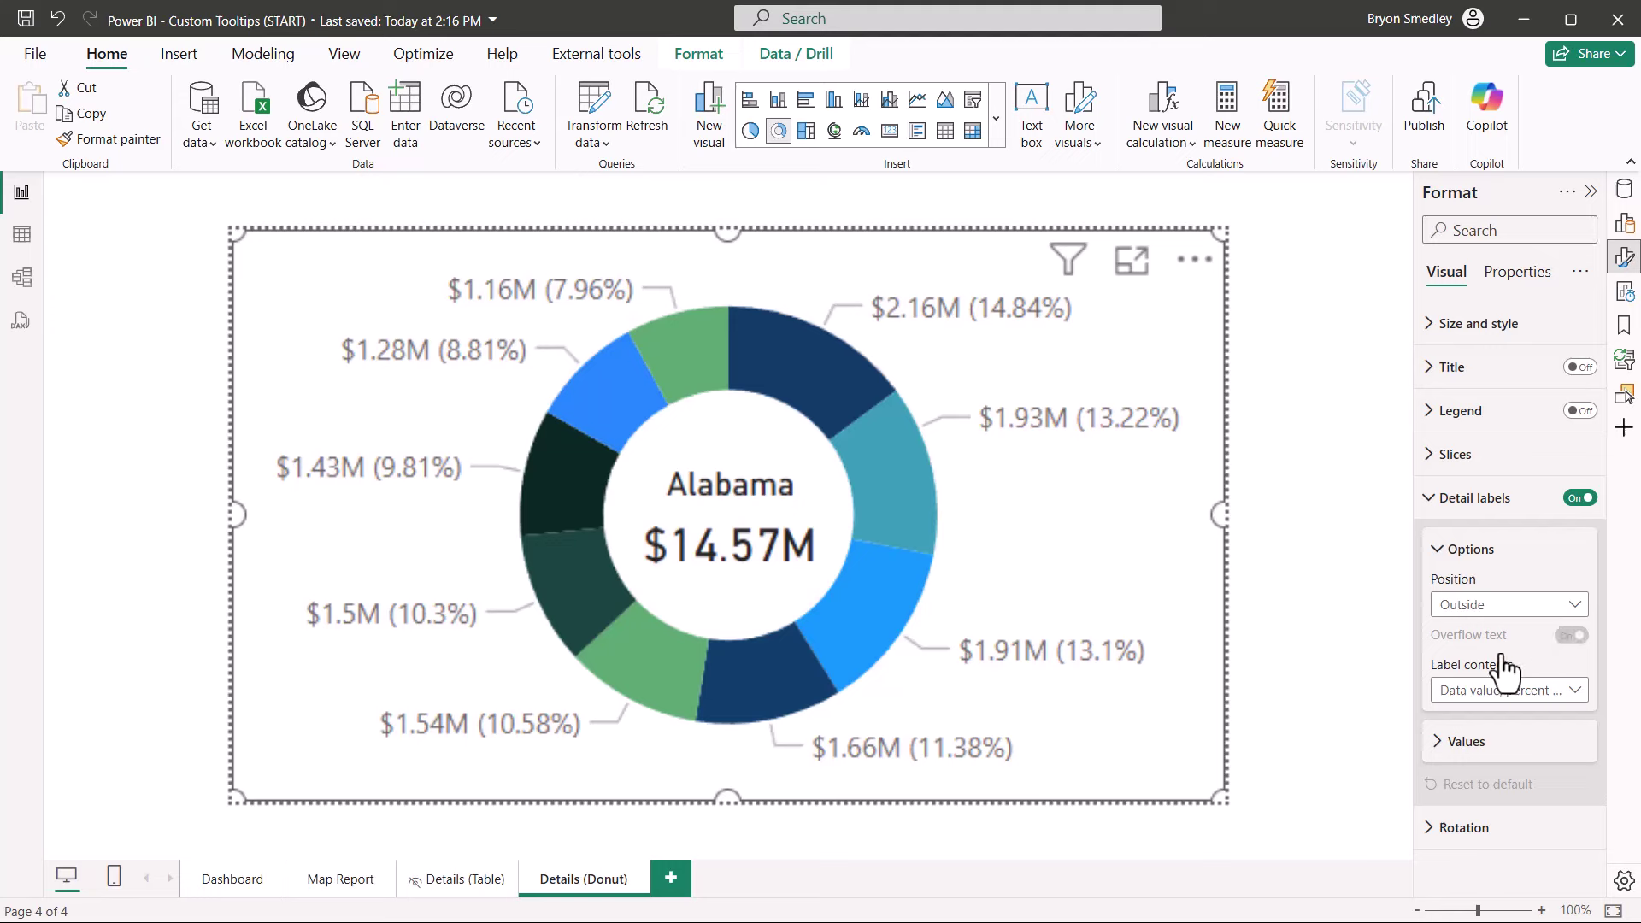
left_click(1581, 693)
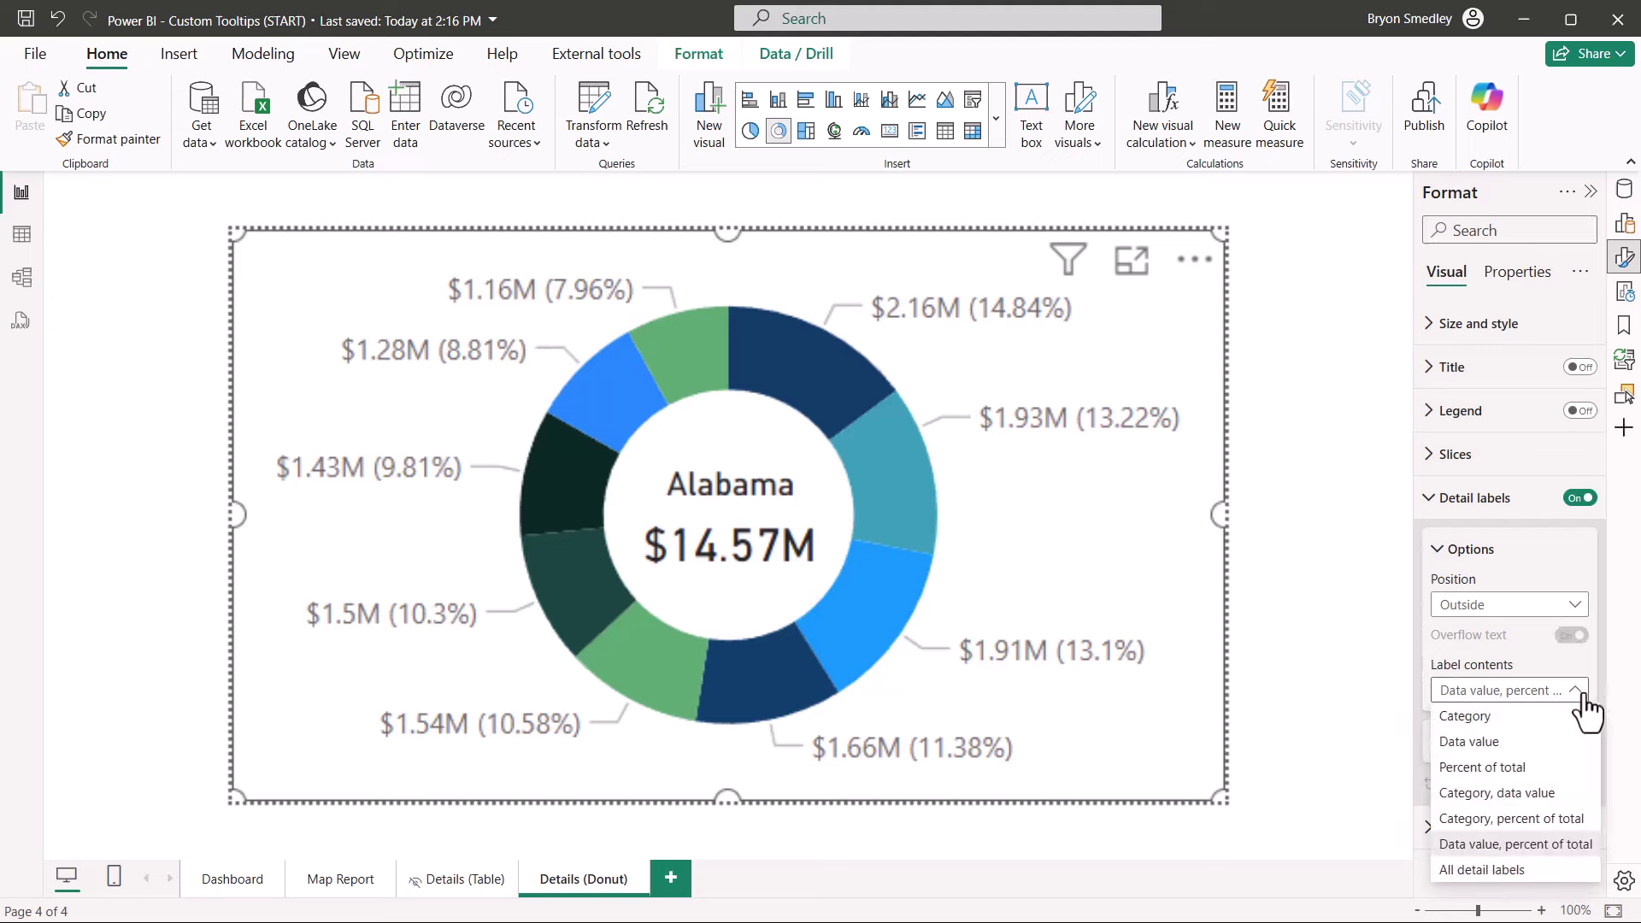
left_click(1530, 821)
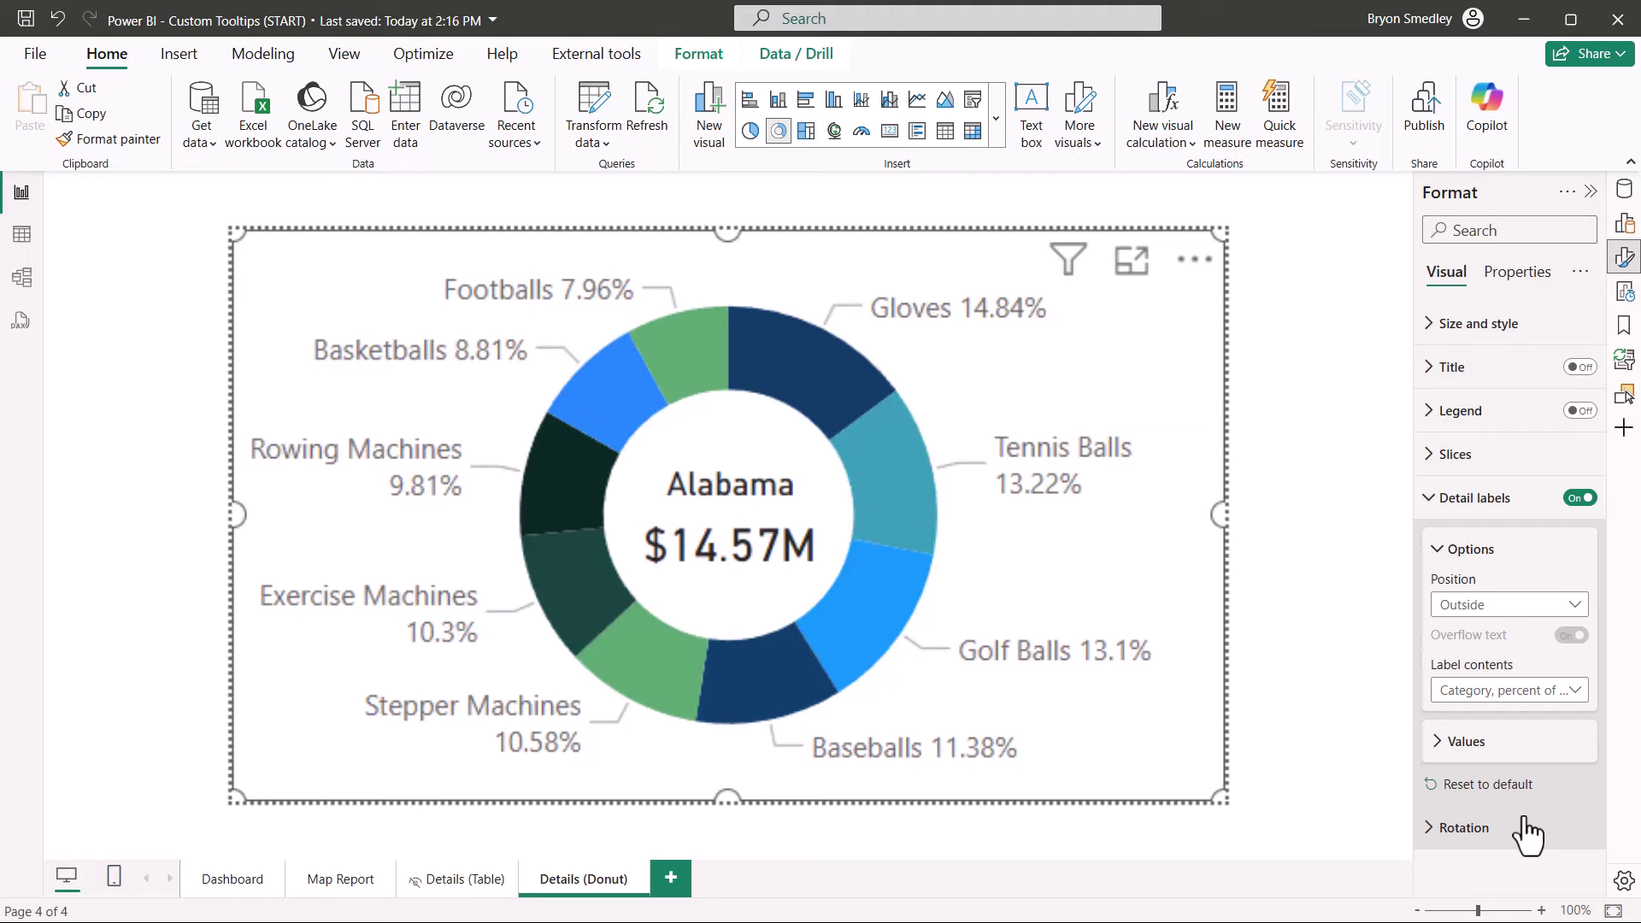
Hide the Details (Donut) page and set its page type to Tooltip.
right_click(594, 881)
left_click(623, 833)
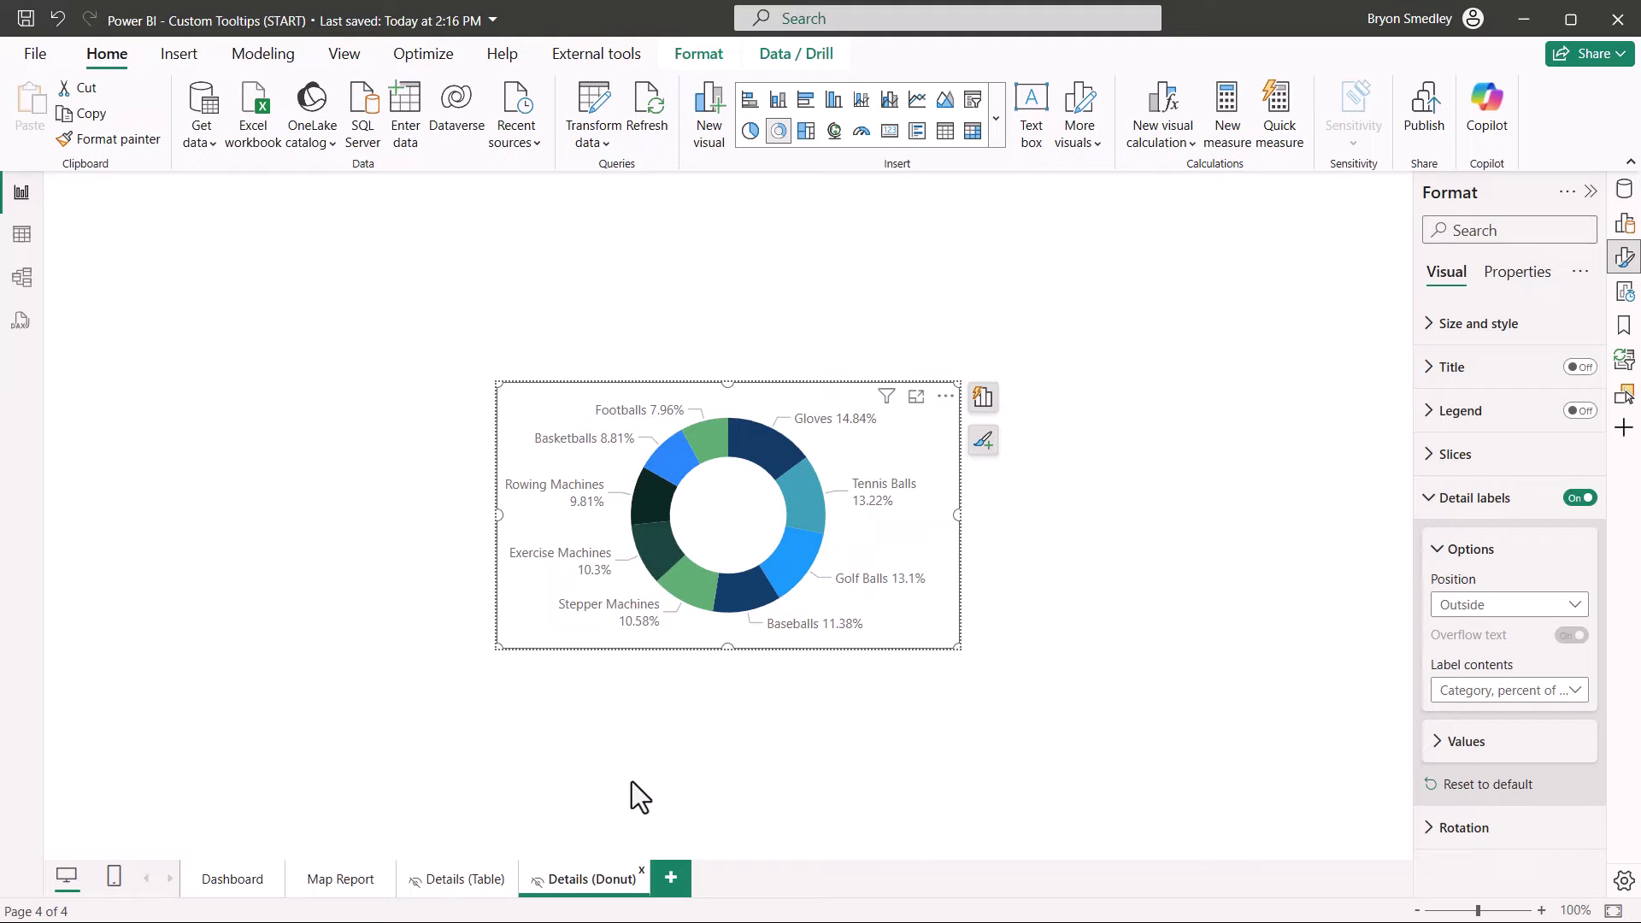
left_click(1018, 602)
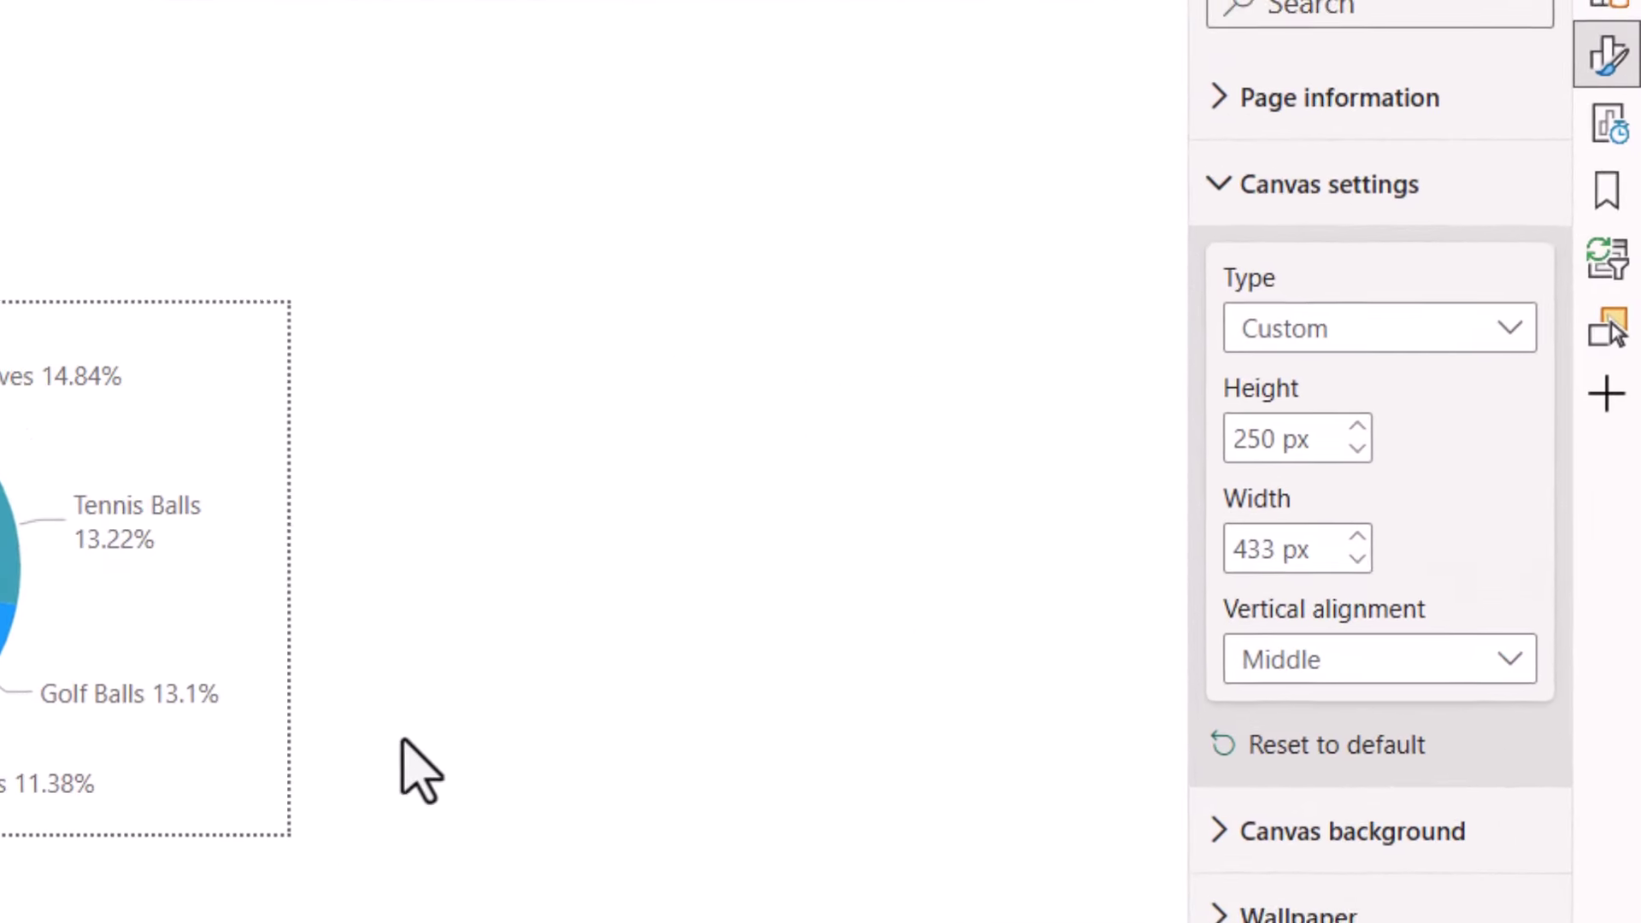
left_click(1197, 85)
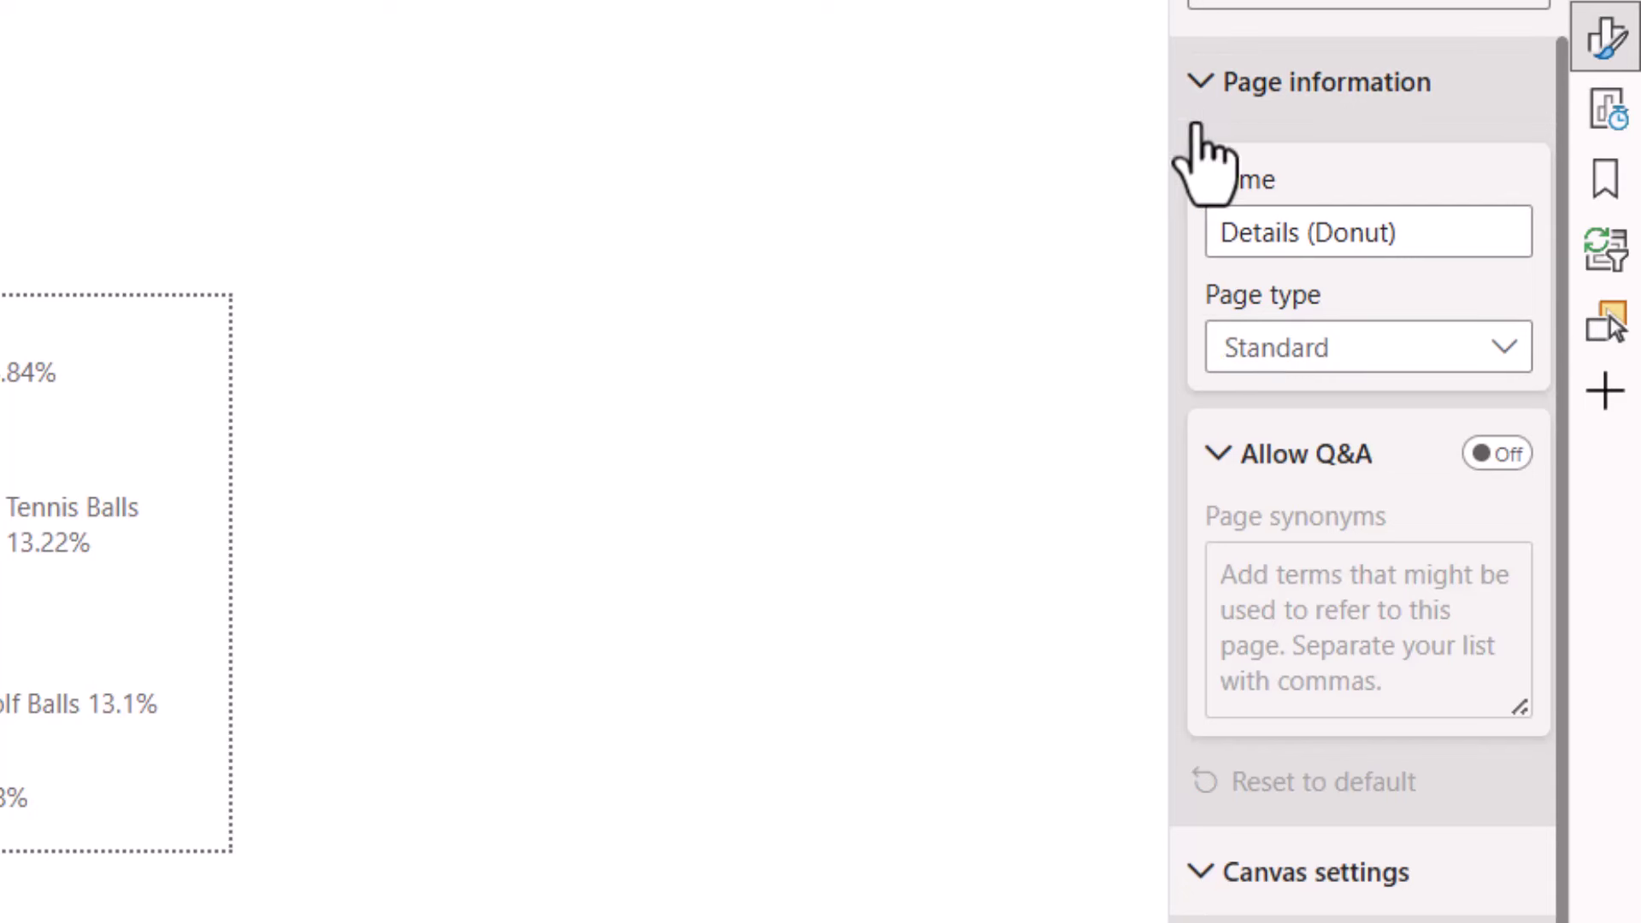
left_click(1200, 86)
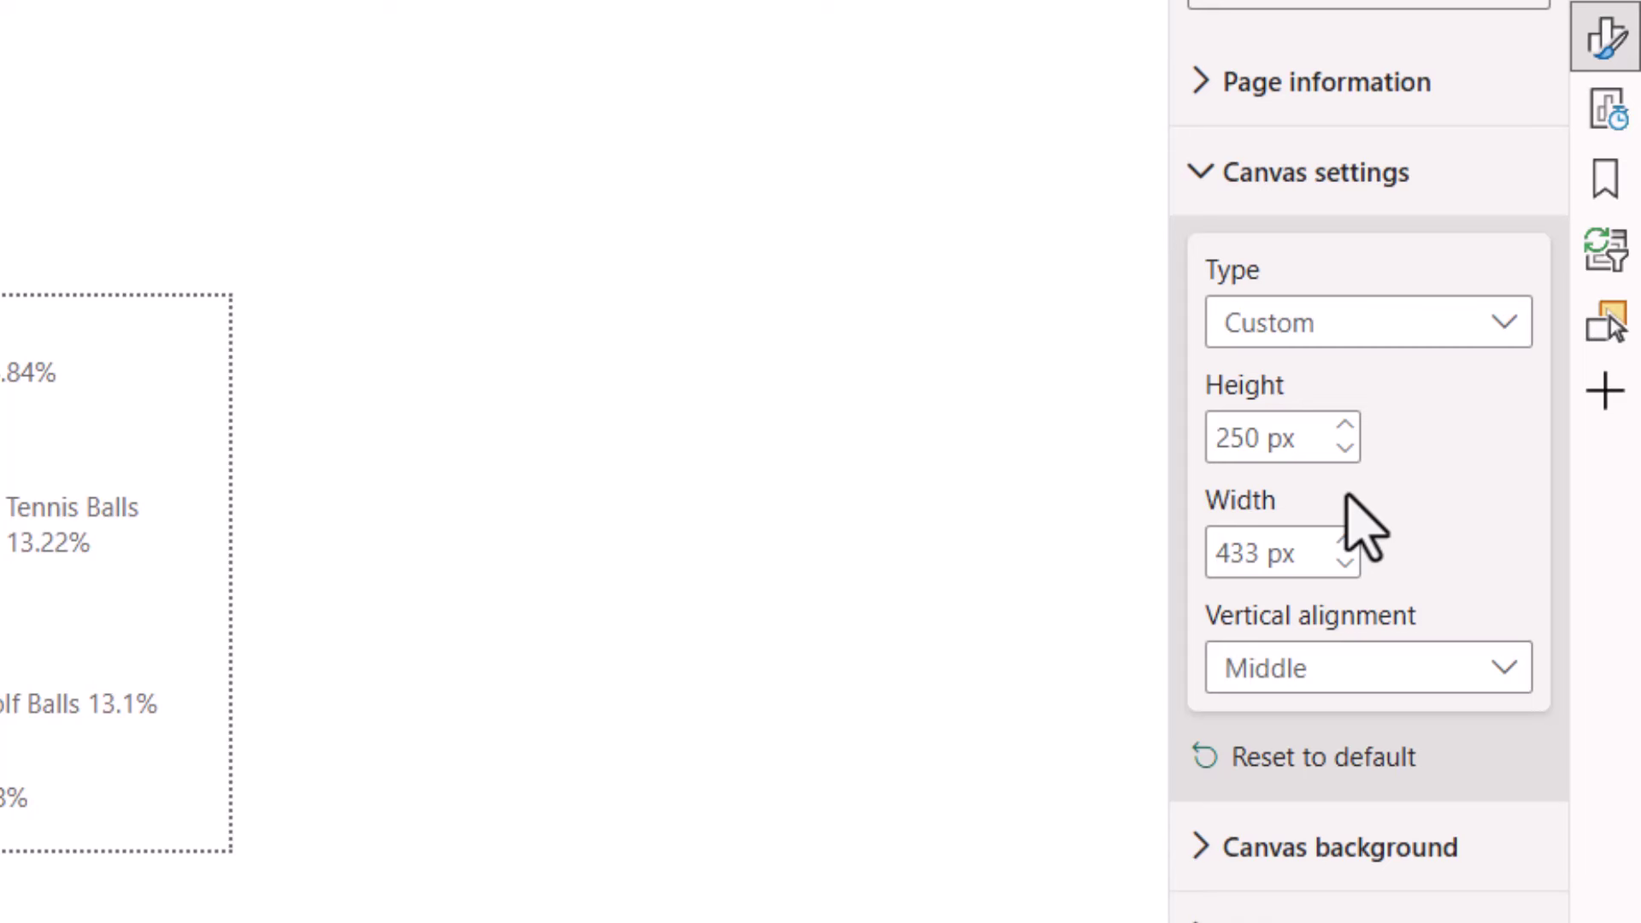
left_click(1200, 85)
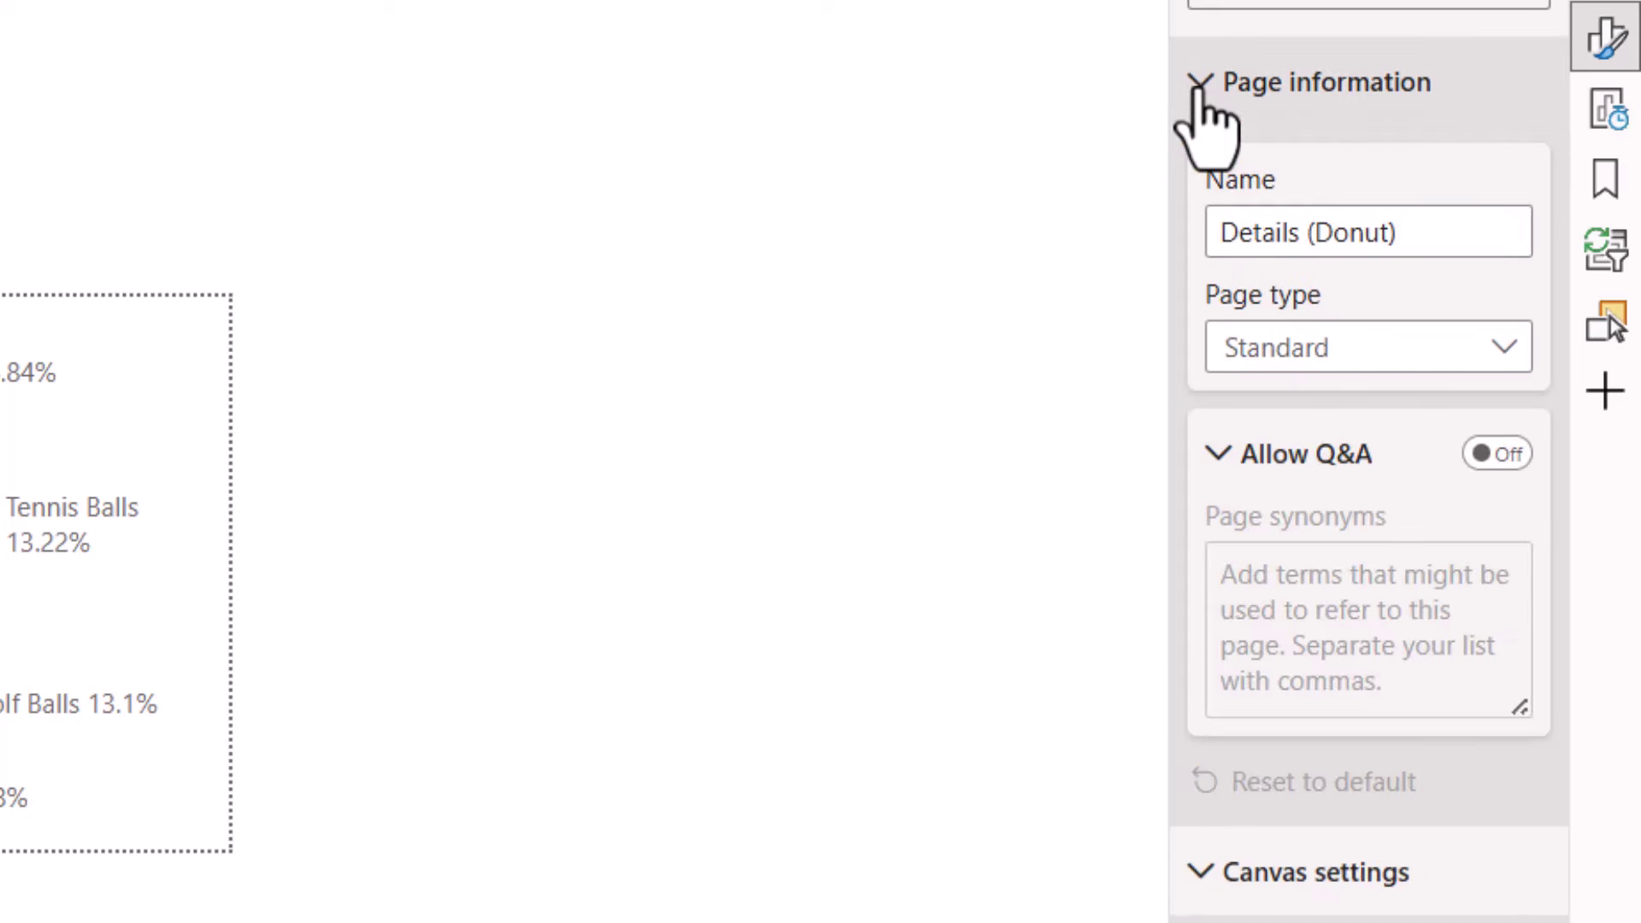
left_click(1381, 350)
left_click(1300, 463)
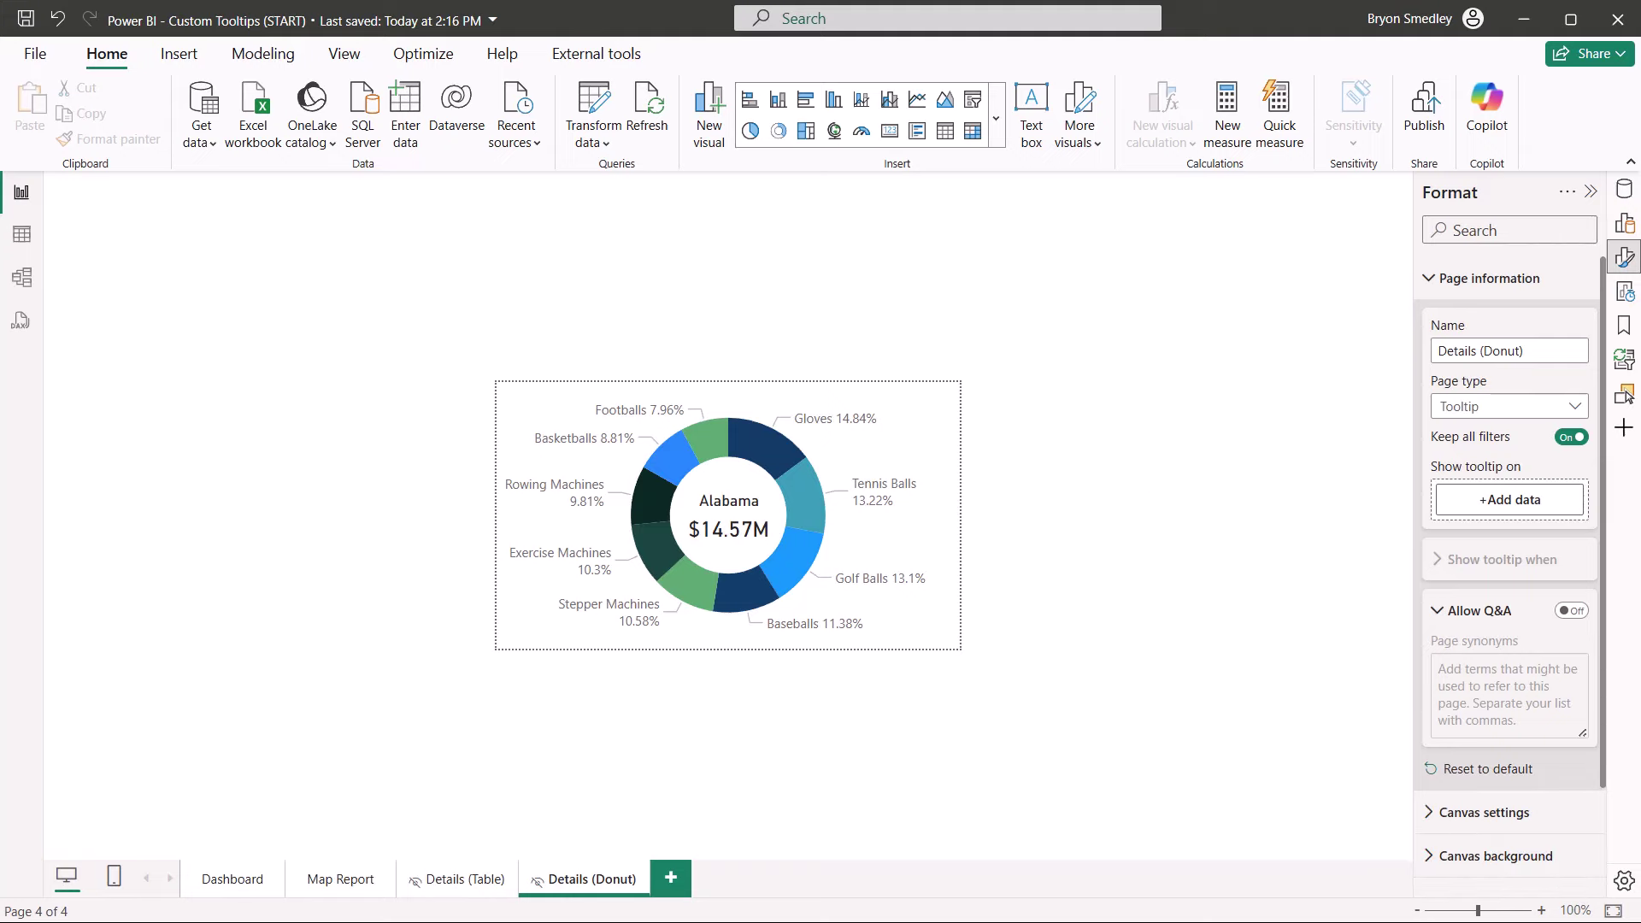
Switch to the Map Report page, fit it to the window and check the existing tooltip on a state.
left_click(314, 882)
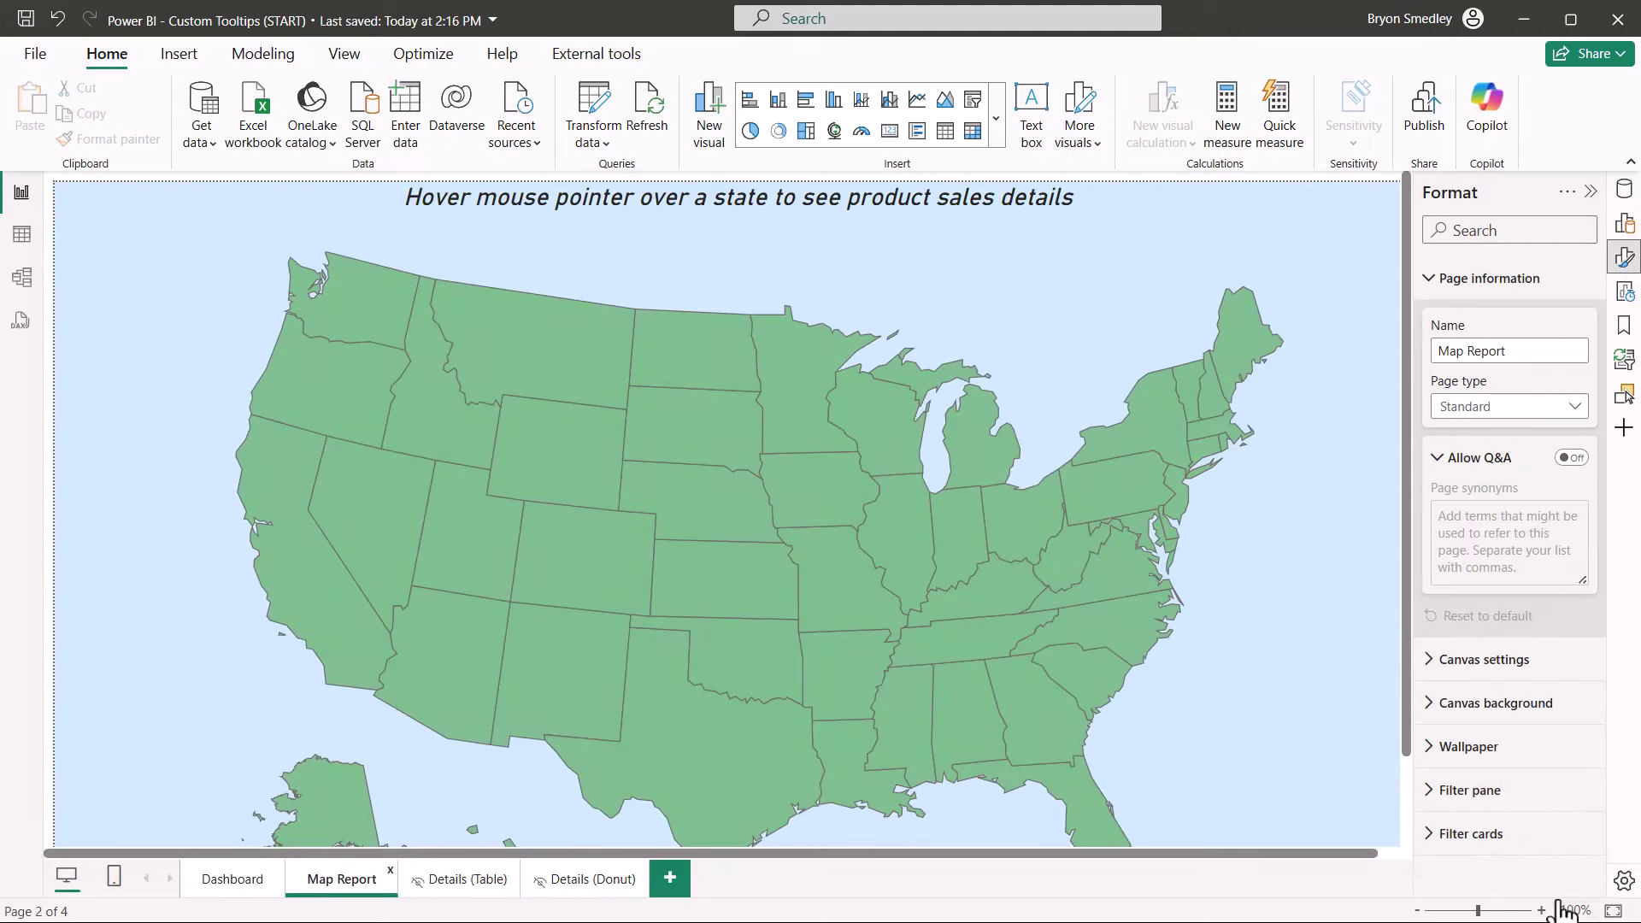
left_click(1613, 911)
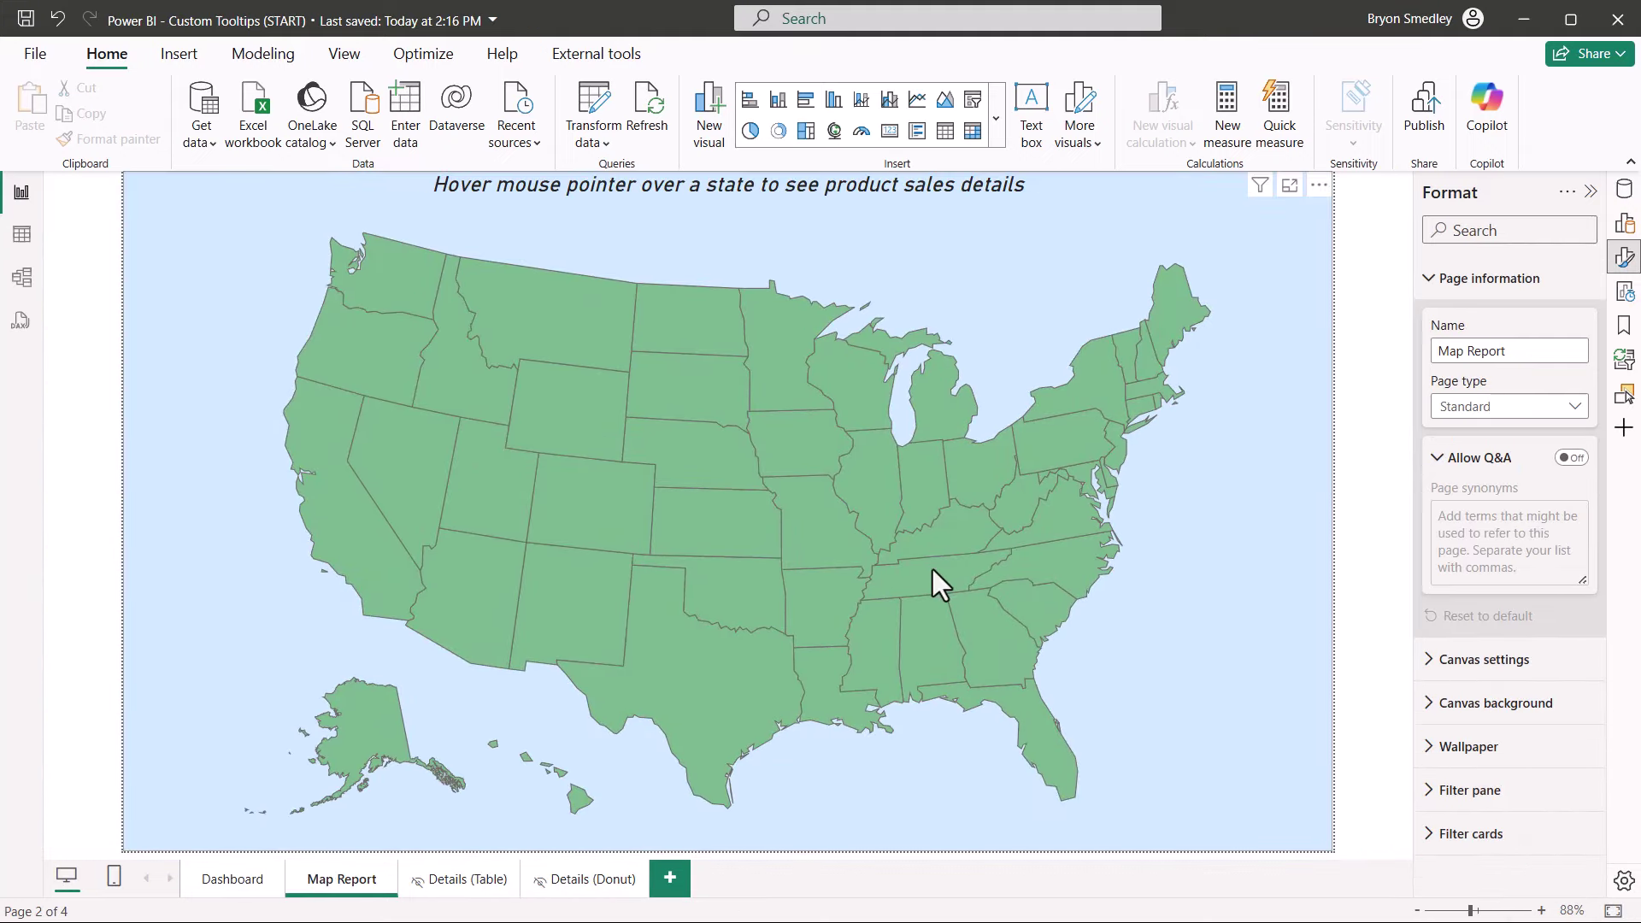
mouse_move(931, 569)
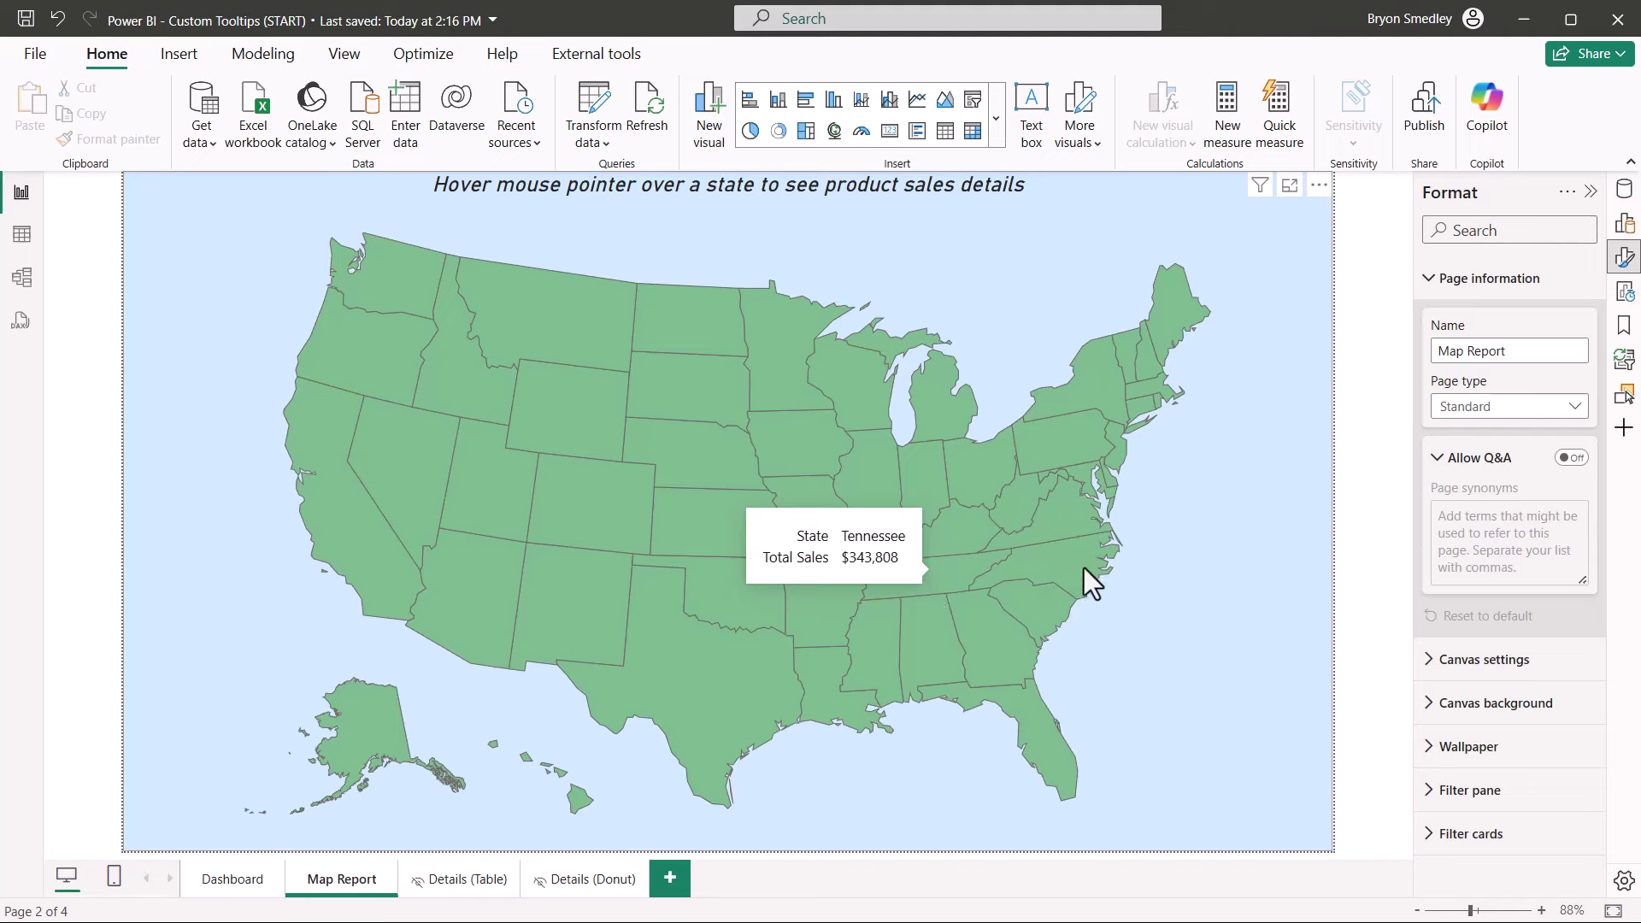
Set the map's report page tooltip to Details (Donut) and preview it on several states.
left_click(1184, 567)
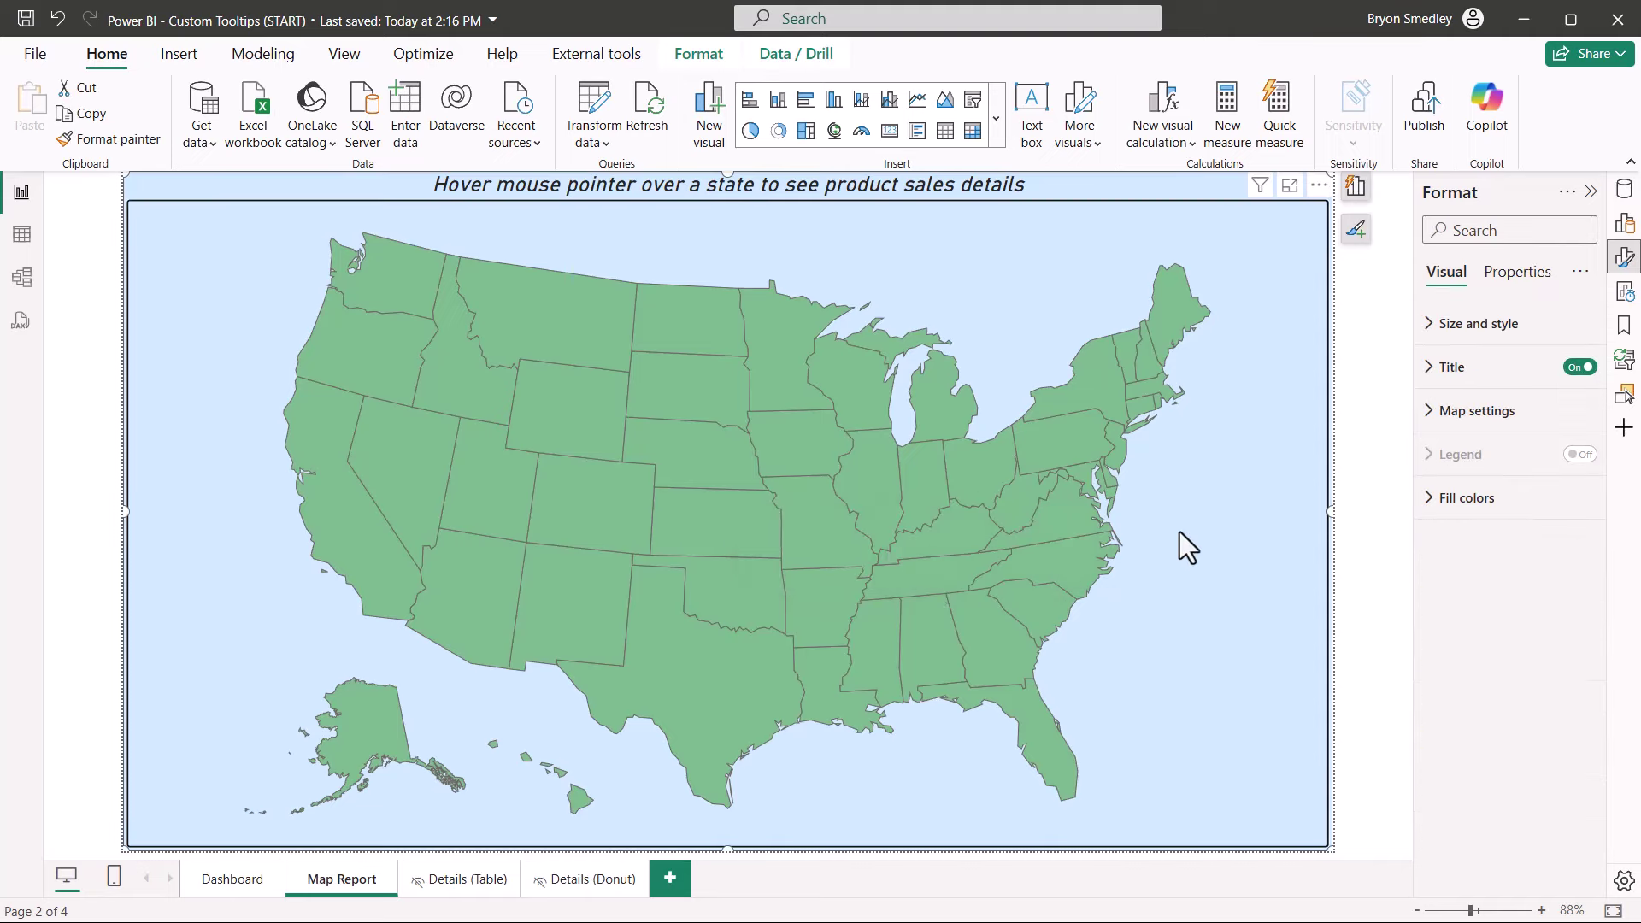
left_click(1519, 273)
left_click(1430, 415)
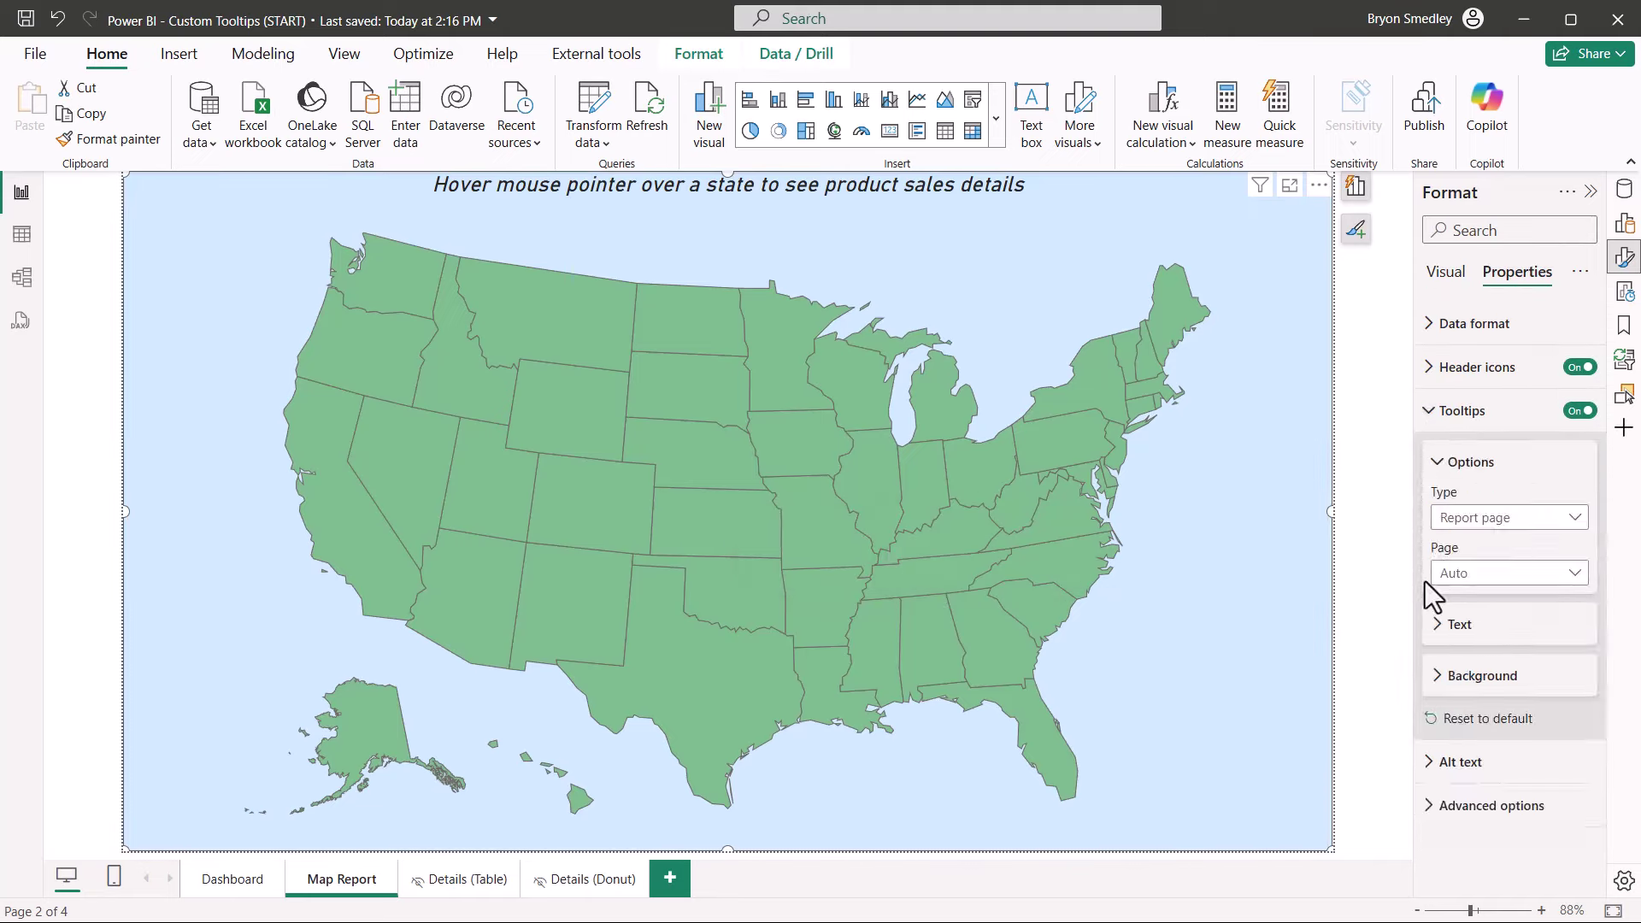
left_click(1575, 574)
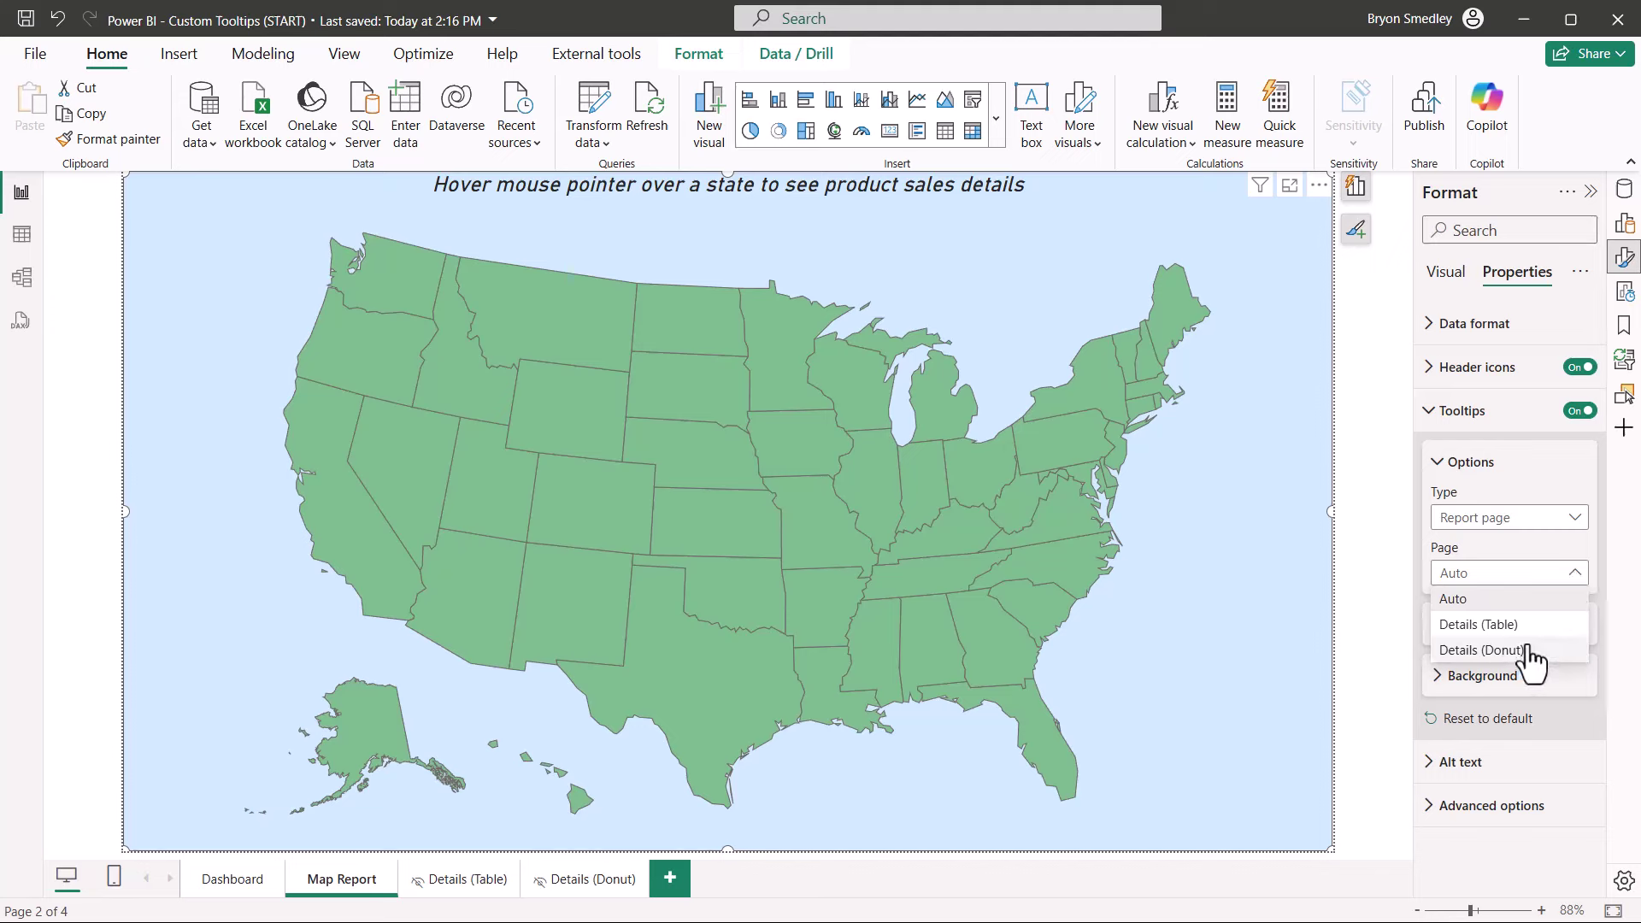
left_click(1479, 649)
mouse_move(931, 581)
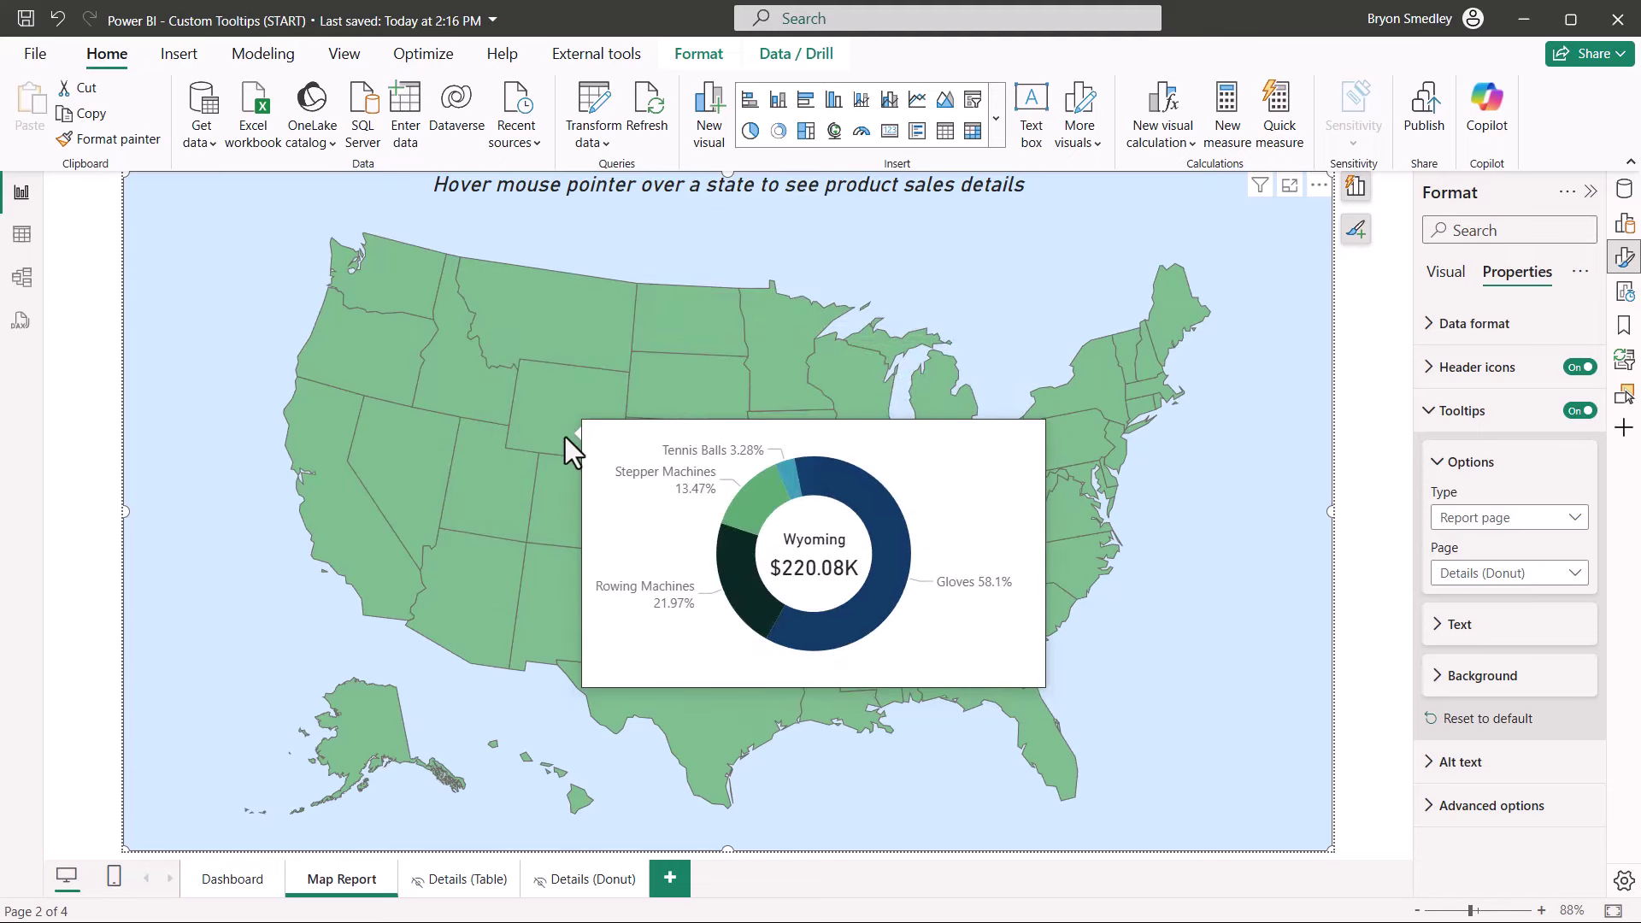
mouse_move(442, 378)
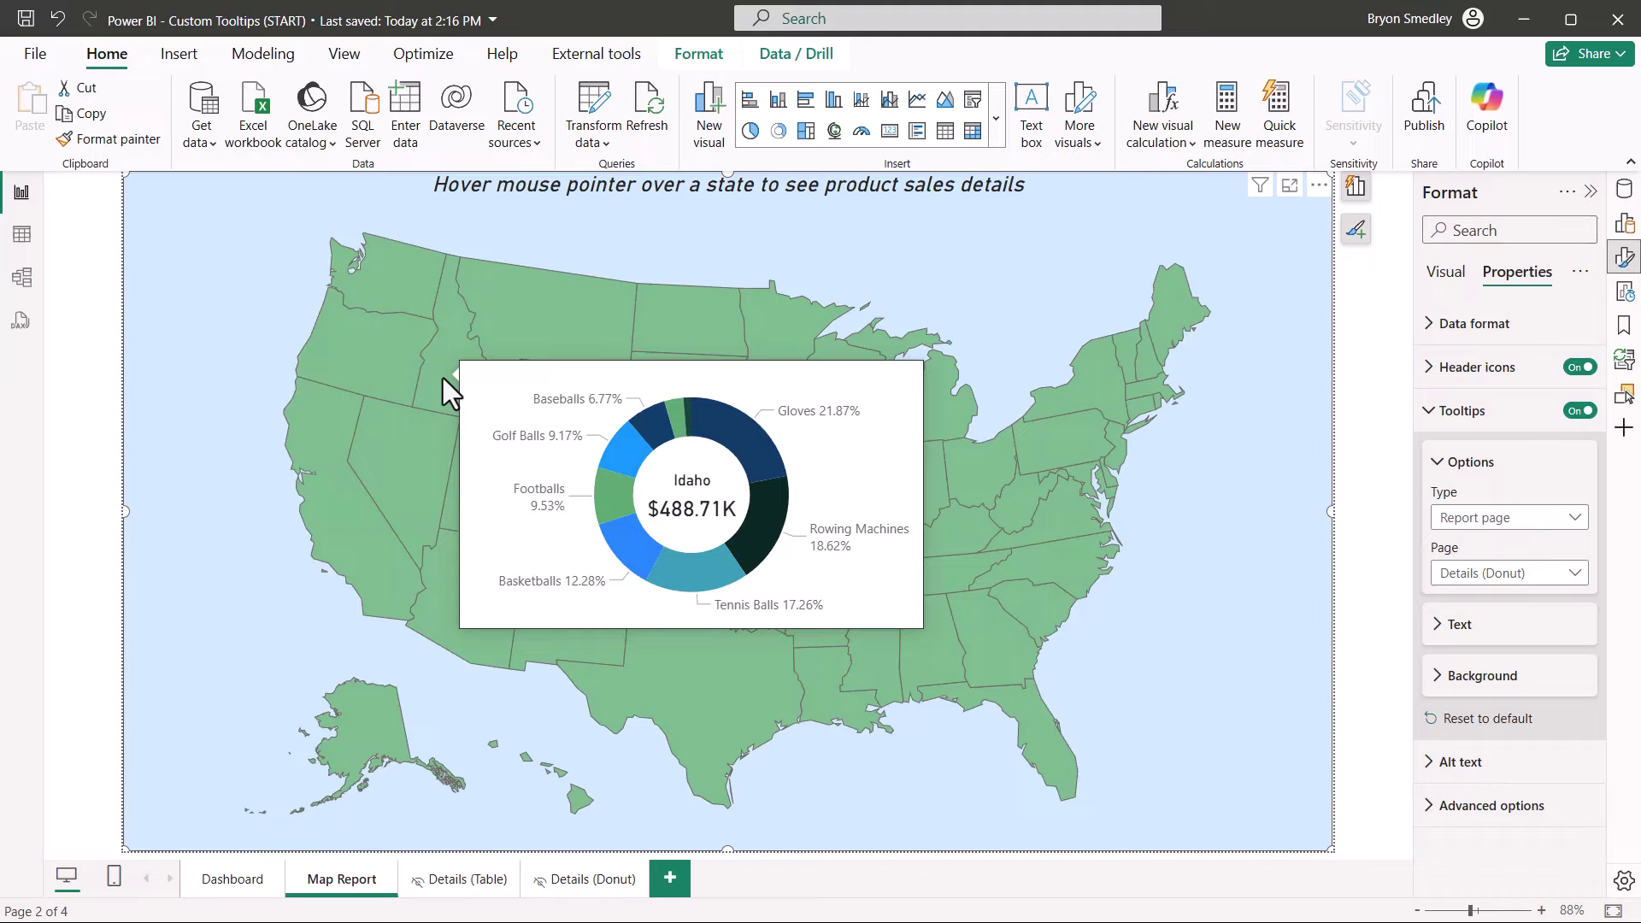
mouse_move(401, 357)
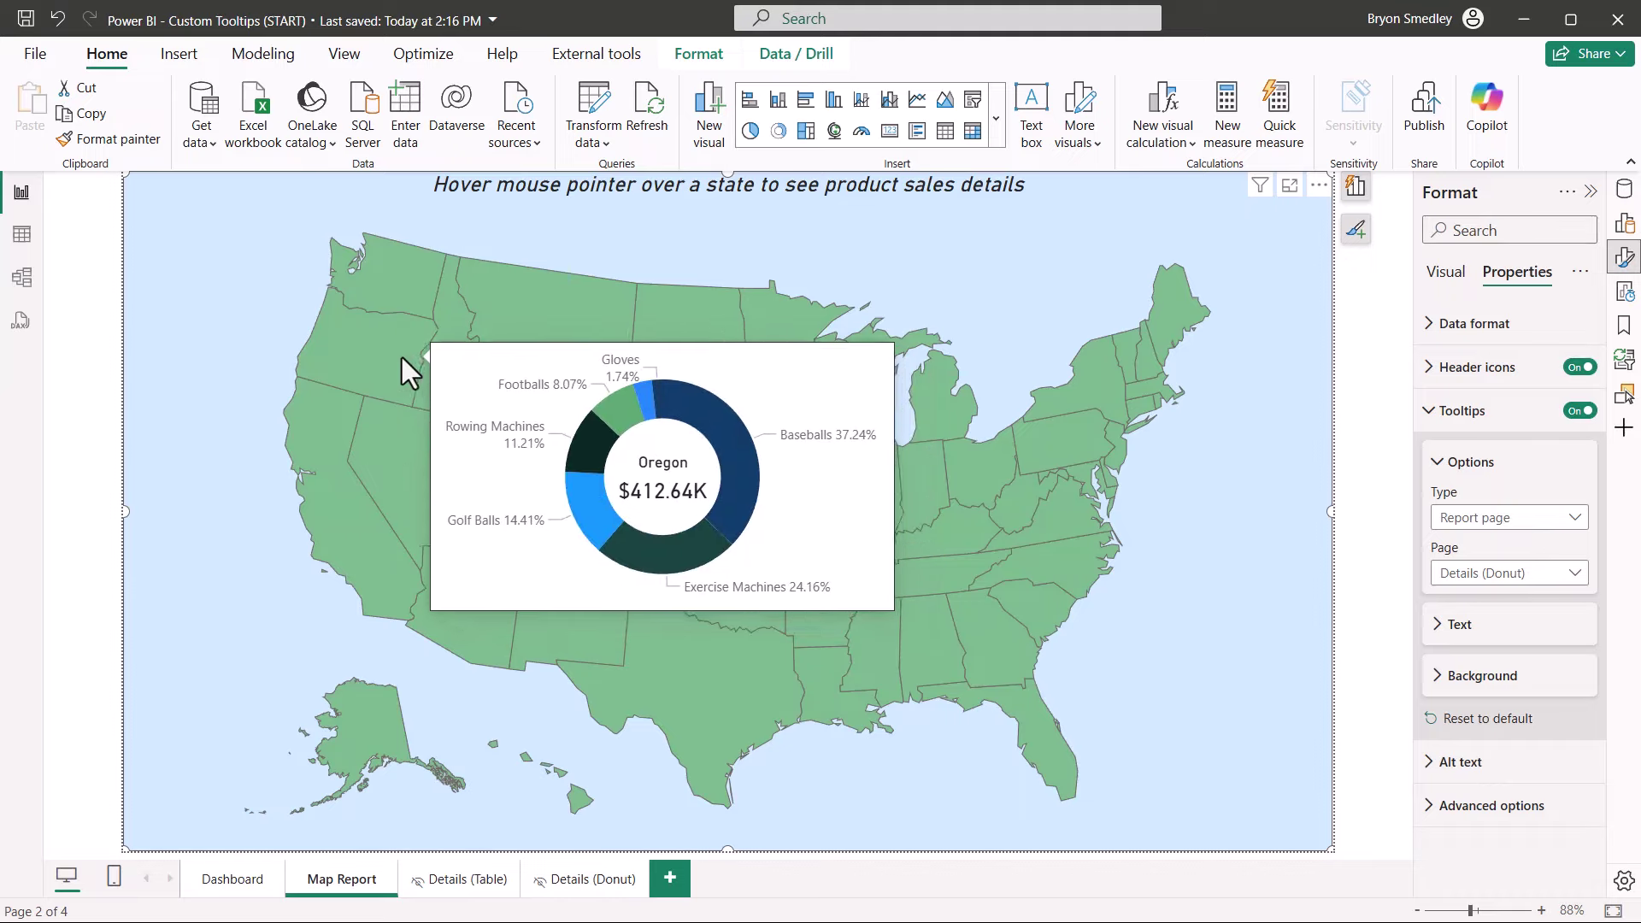